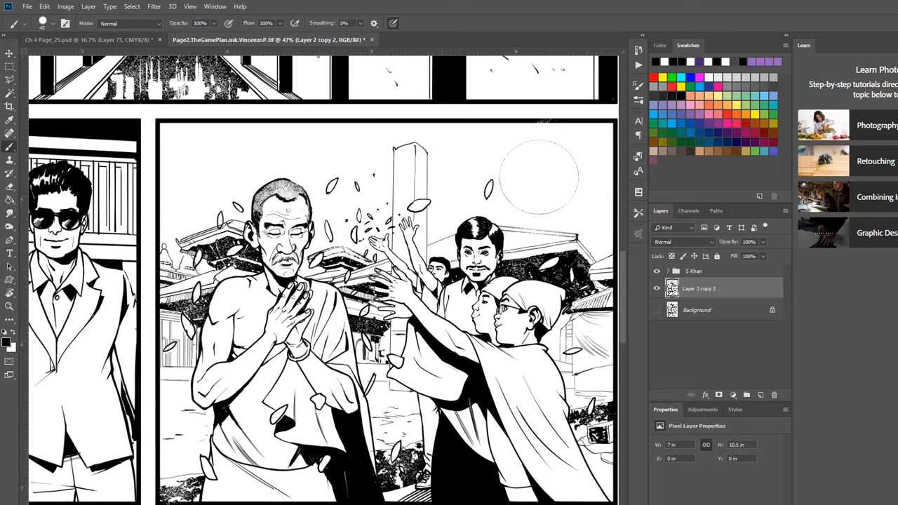
Compare the Background layer's waving man with the reworked version by switching the visibility of Background, Layer 2 copy 2 and the top group.
scroll(539, 177, left, 10)
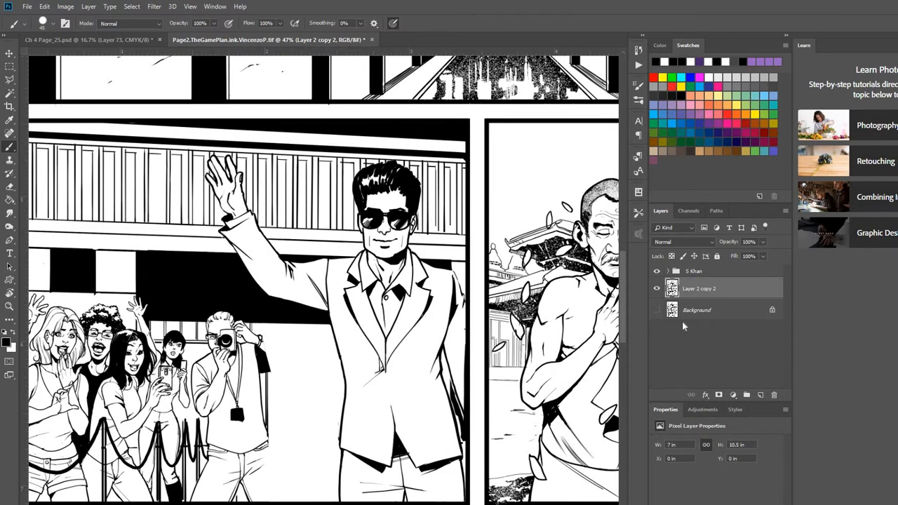
click(657, 309)
click(657, 289)
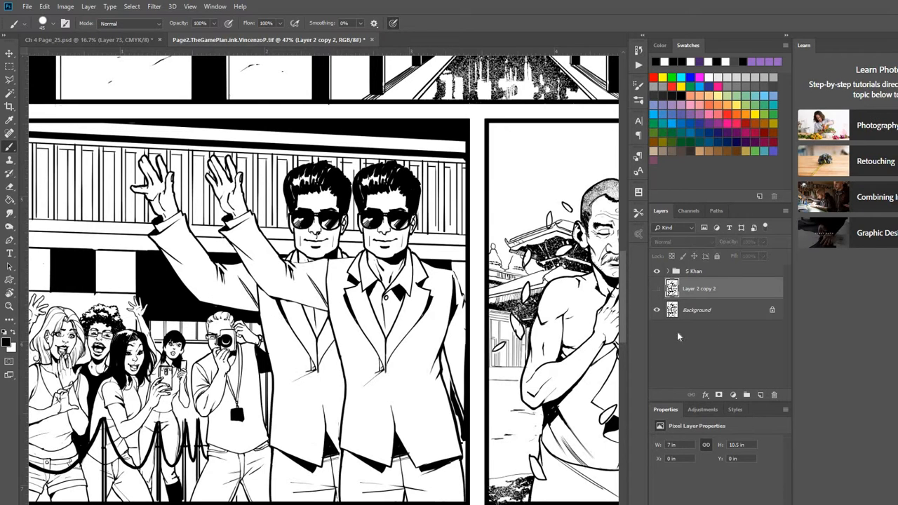
click(657, 271)
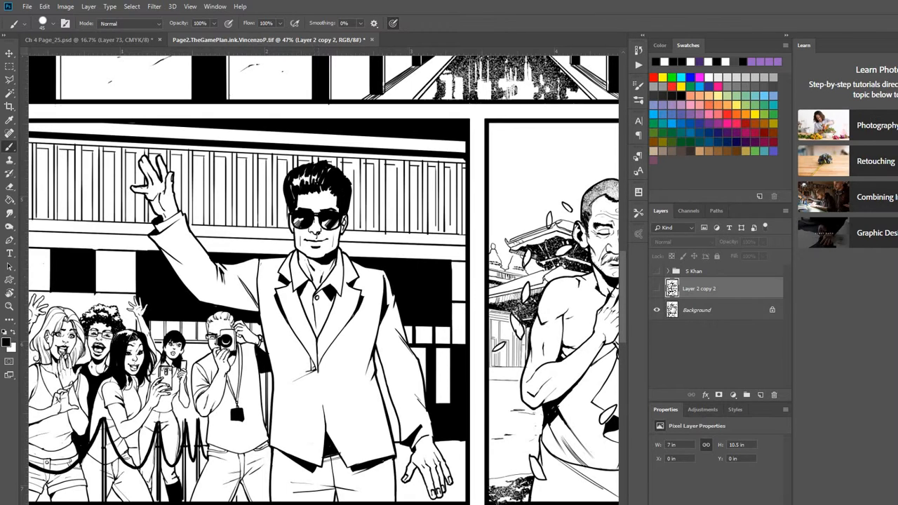
click(658, 289)
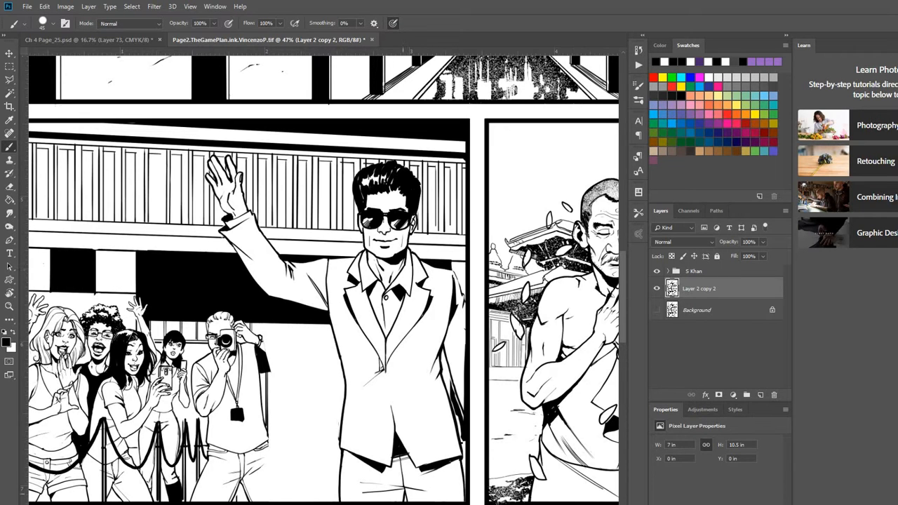
Enter Quick Mask mode on Layer 2 copy 2 and paint black over the four petals around the monk's robe.
scroll(604, 176, right, 8)
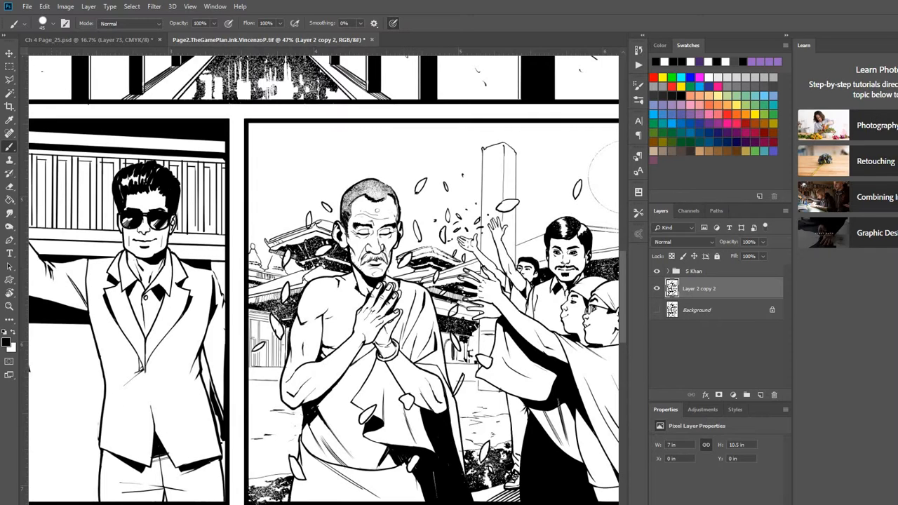
click(9, 361)
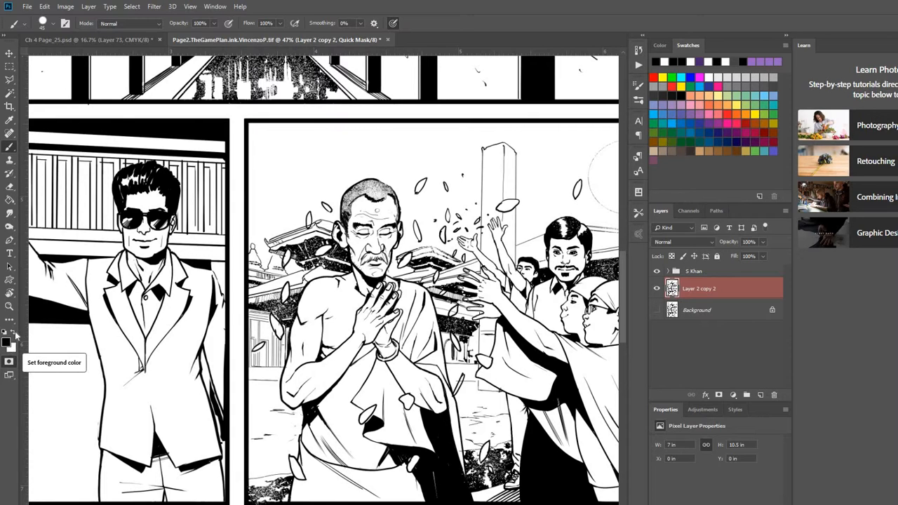
click(16, 337)
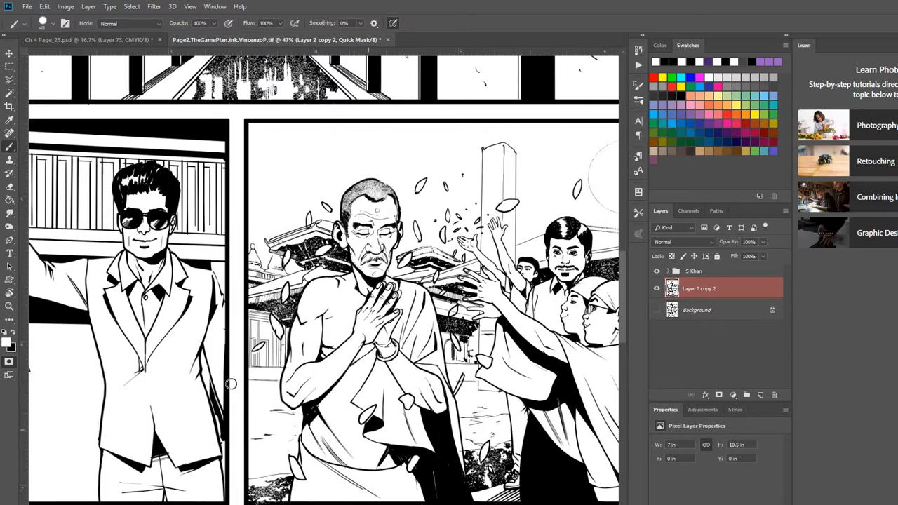
click(16, 336)
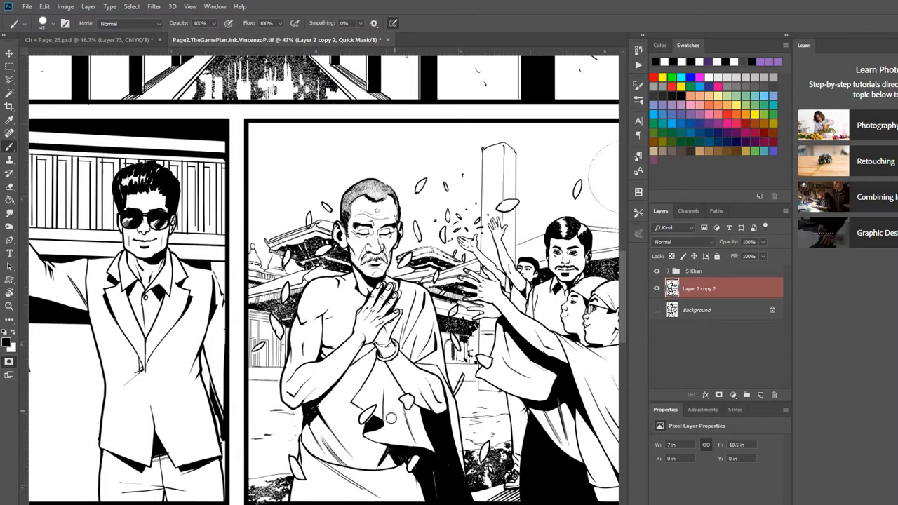
click(374, 423)
scroll(374, 424, up, 3)
scroll(383, 410, down, 5)
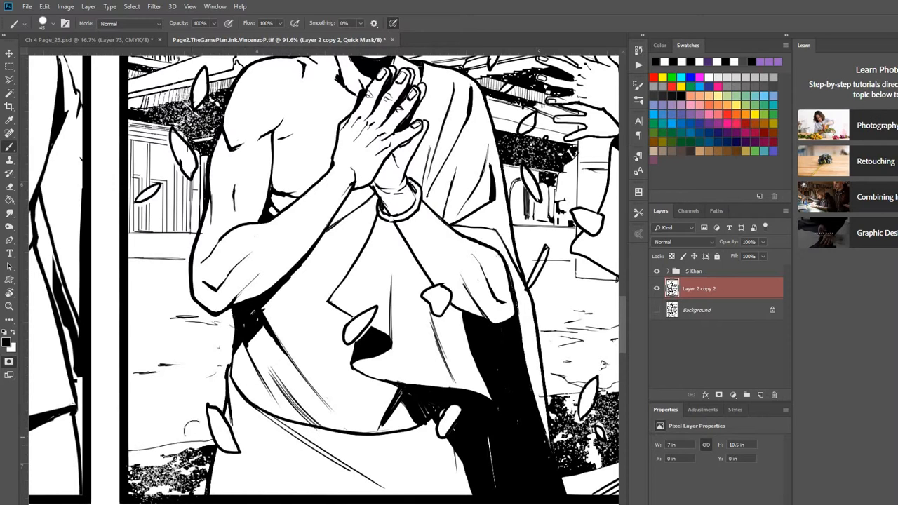
mouse_move(219, 435)
mouse_down()
mouse_move(208, 408)
mouse_move(233, 447)
mouse_up()
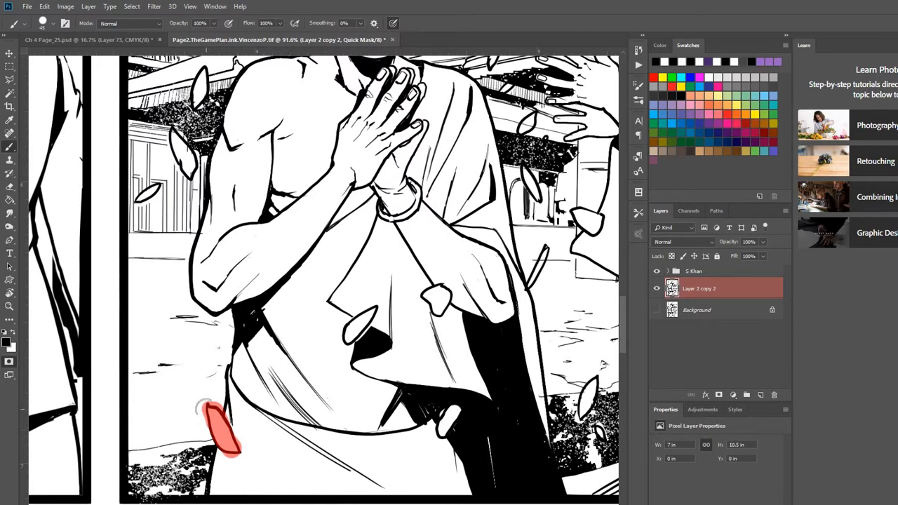
mouse_move(367, 310)
mouse_down()
mouse_move(379, 306)
mouse_move(343, 334)
mouse_up()
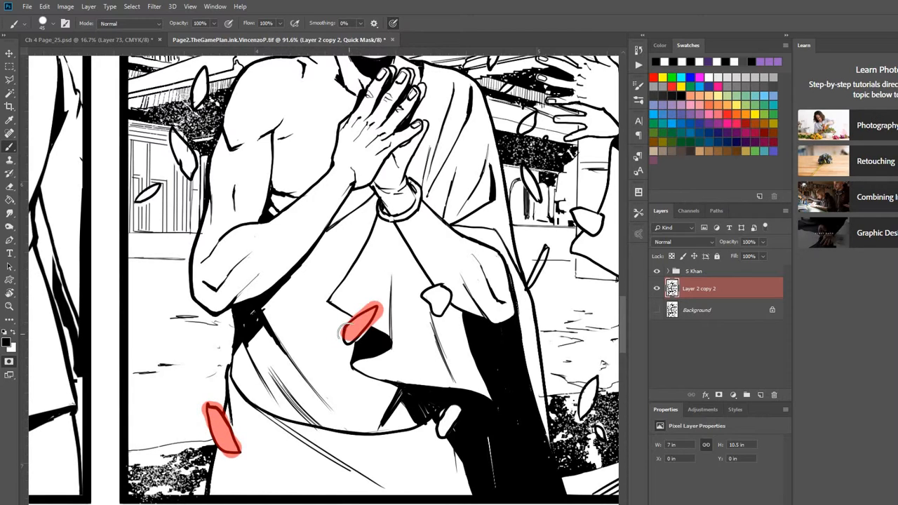
mouse_move(428, 290)
mouse_down()
mouse_move(442, 301)
mouse_move(427, 303)
mouse_up()
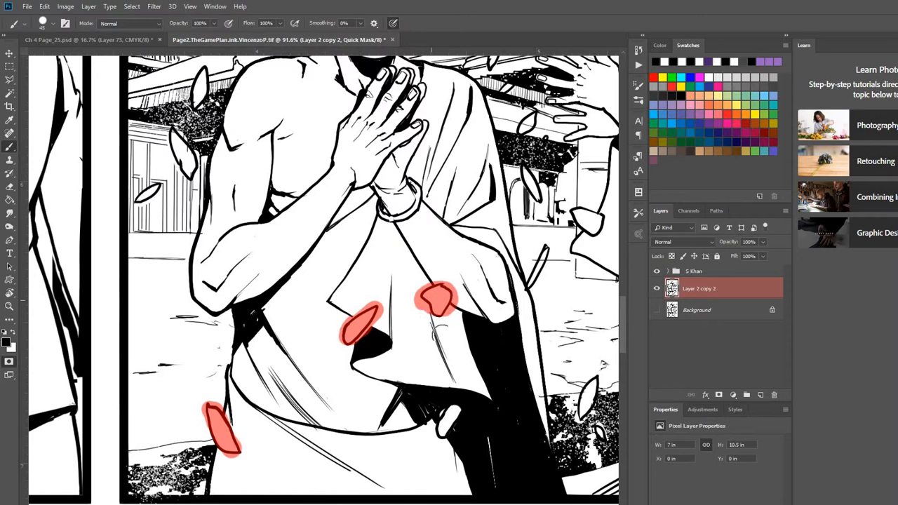
drag(444, 430, 461, 407)
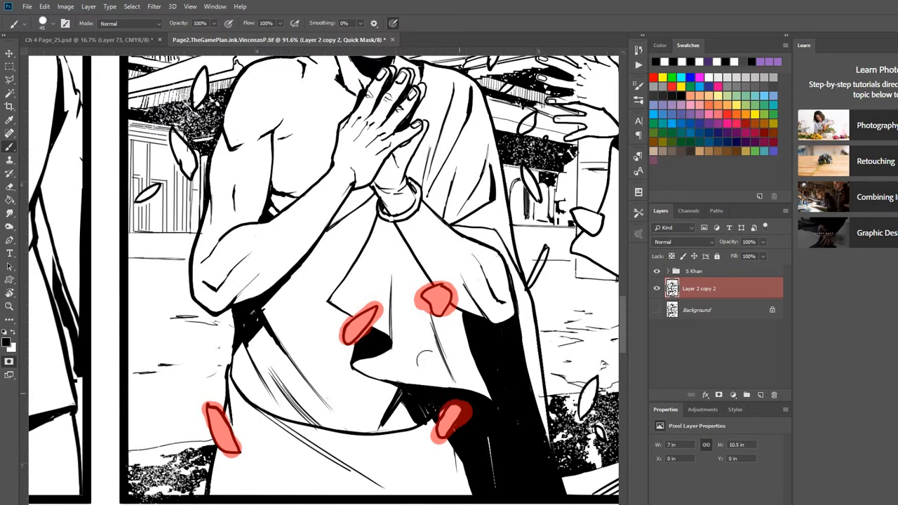
Paint the quick mask over the five petals between the monk's bare arm and the temple roofs behind him.
drag(379, 285, 445, 393)
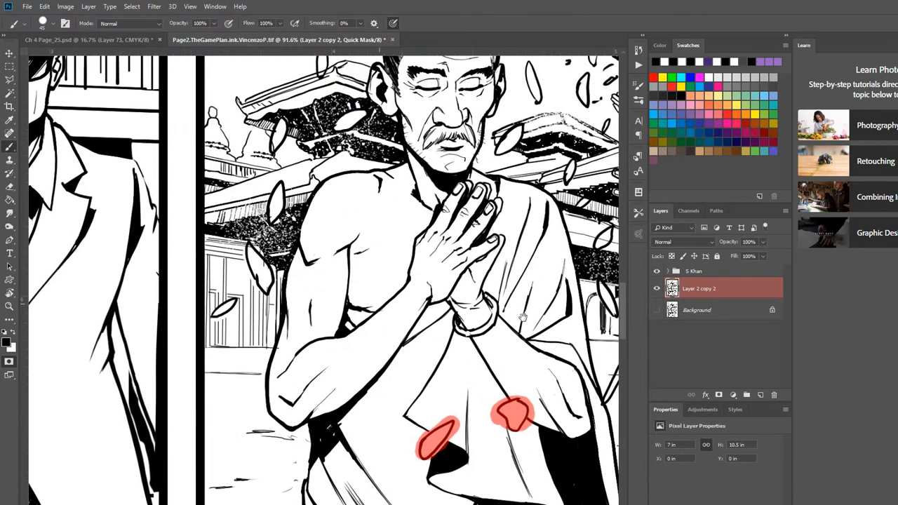
drag(523, 318, 352, 243)
drag(447, 274, 480, 339)
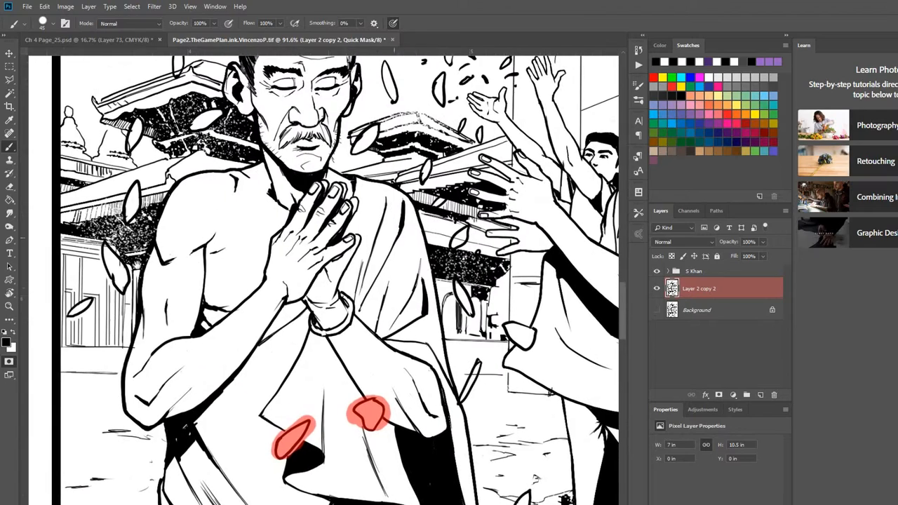
drag(177, 271, 316, 288)
mouse_move(229, 310)
mouse_down()
mouse_move(207, 326)
mouse_move(242, 315)
mouse_up()
drag(244, 254, 264, 302)
mouse_move(273, 198)
mouse_down()
mouse_move(264, 232)
mouse_move(270, 300)
mouse_up()
mouse_move(275, 177)
mouse_down()
mouse_move(258, 210)
mouse_move(261, 204)
mouse_up()
drag(313, 181, 356, 180)
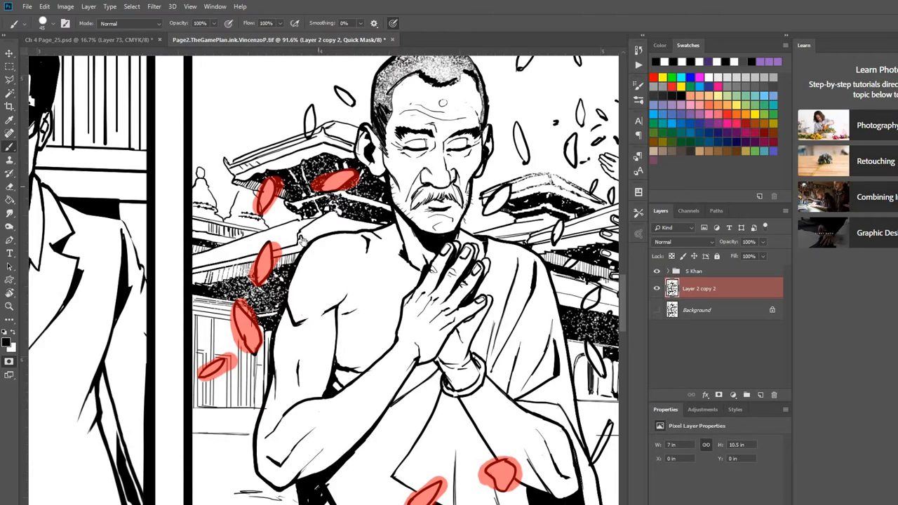
Mask the two petals beside the monk's head and leave Quick Mask mode to turn the mask into a selection.
scroll(330, 183, up, 2)
mouse_move(301, 167)
mouse_down()
mouse_move(295, 191)
mouse_move(290, 176)
mouse_up()
drag(321, 151, 339, 168)
drag(445, 486, 378, 409)
drag(388, 211, 349, 198)
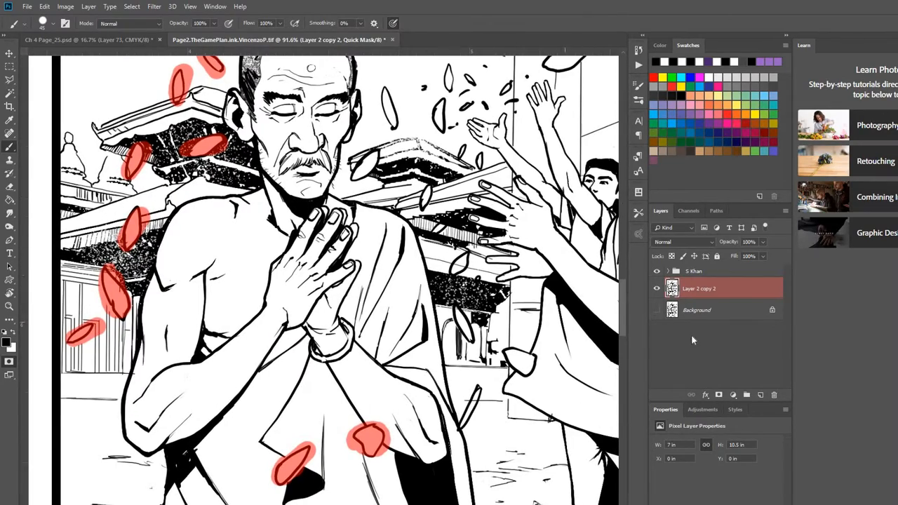
scroll(296, 311, down, 3)
scroll(296, 311, down, 1)
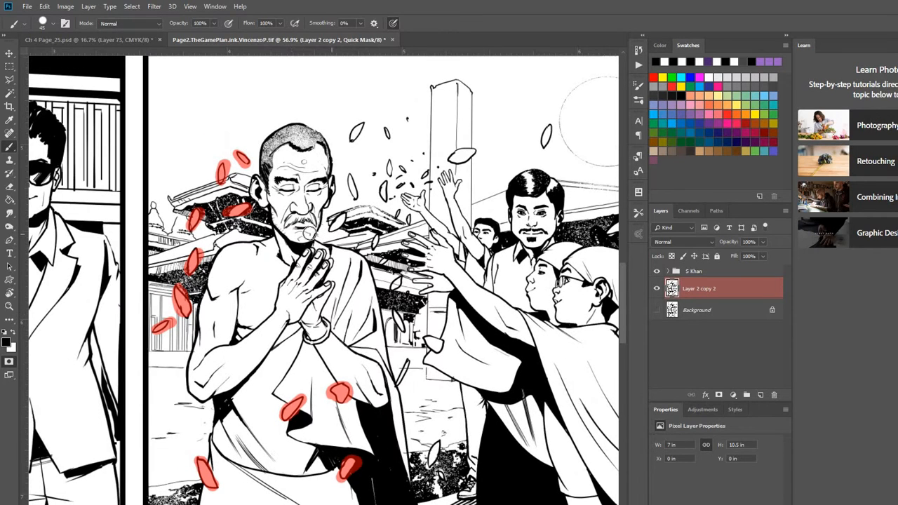
click(9, 362)
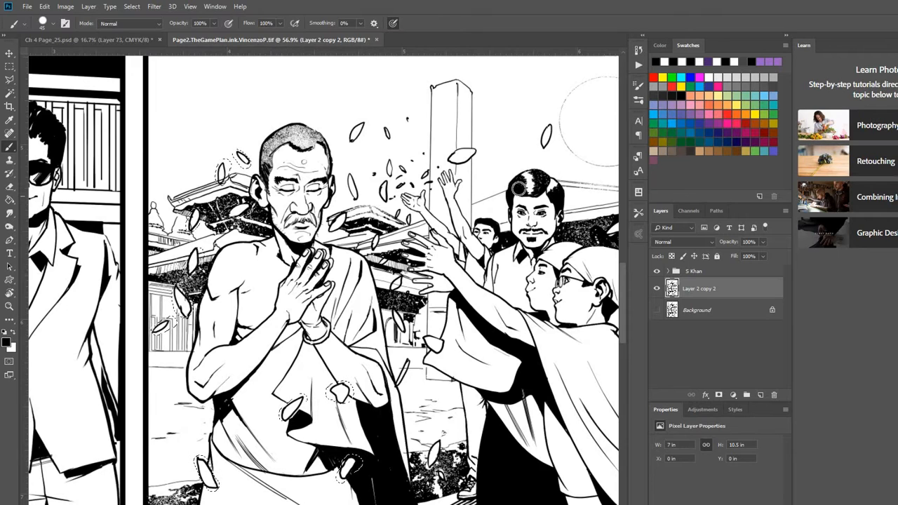
Try deleting everything around the masked petals from Layer 2 copy 2, check the isolated petals, and undo the deletion.
scroll(484, 224, down, 2)
scroll(484, 237, down, 2)
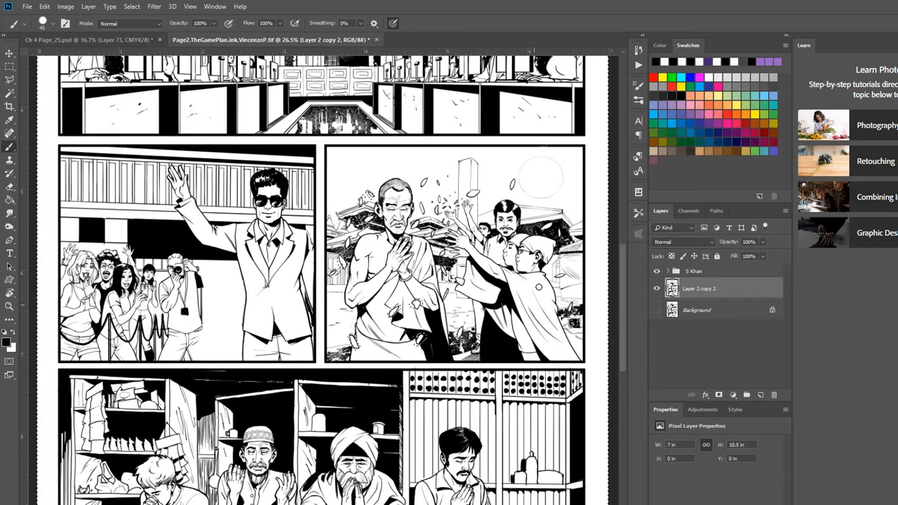
key(Delete)
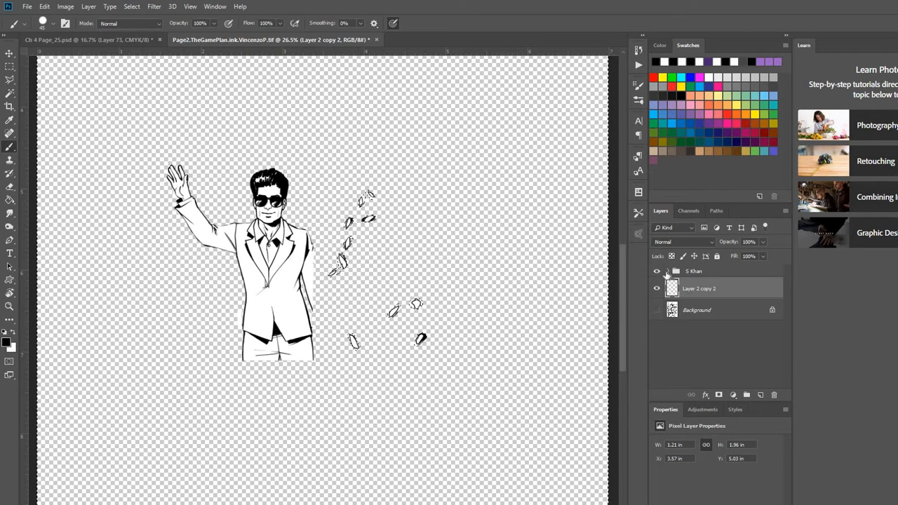
click(657, 271)
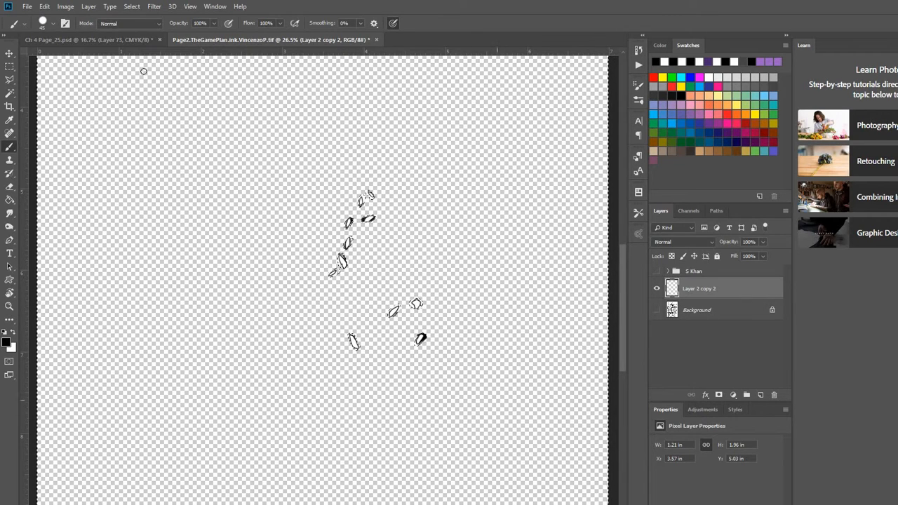
click(44, 6)
click(67, 37)
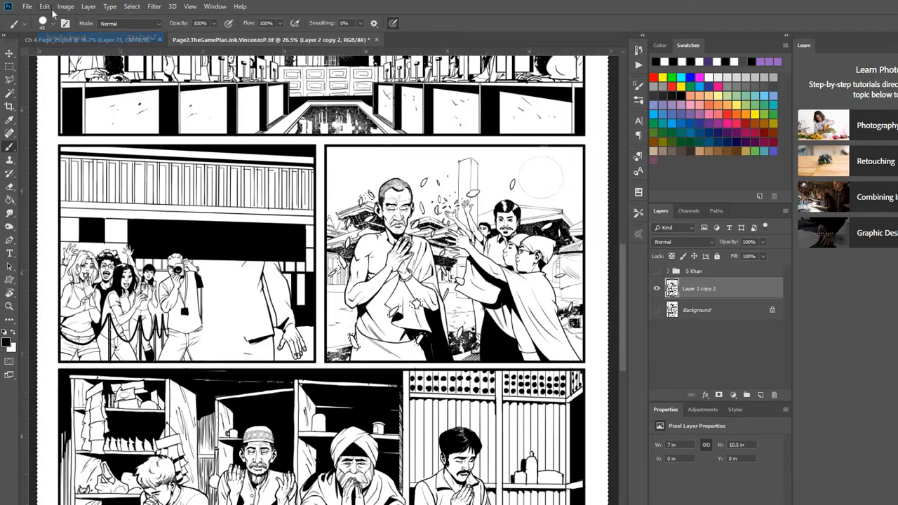
With the suited man's group hidden, invert the selection and copy the petals from Layer 2 copy 2 onto a new layer.
click(657, 272)
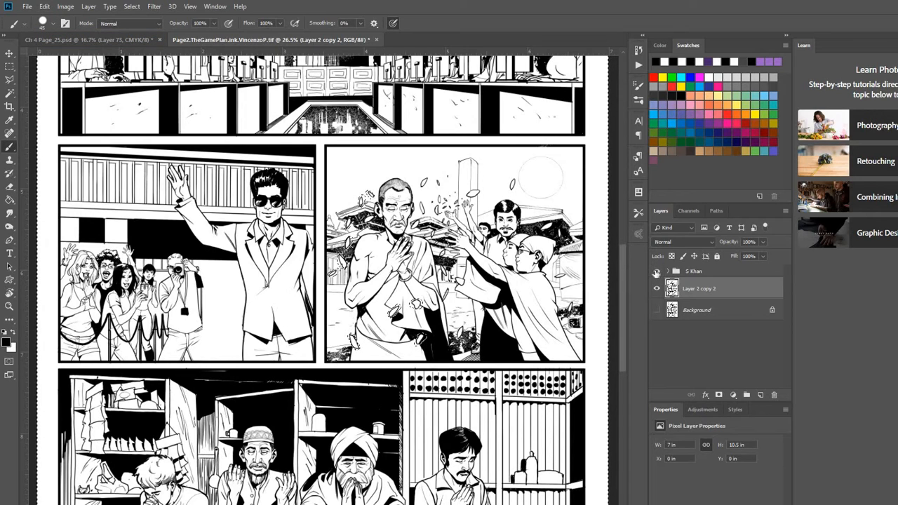
click(657, 272)
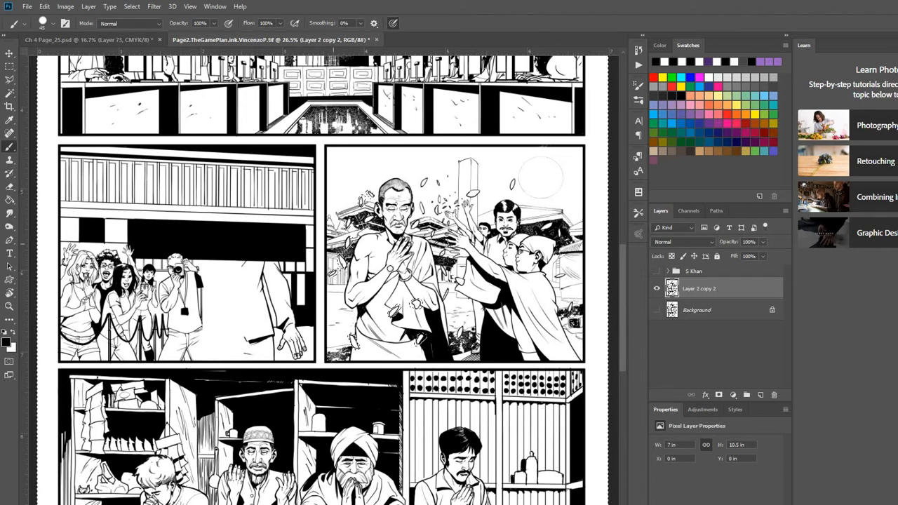
click(133, 7)
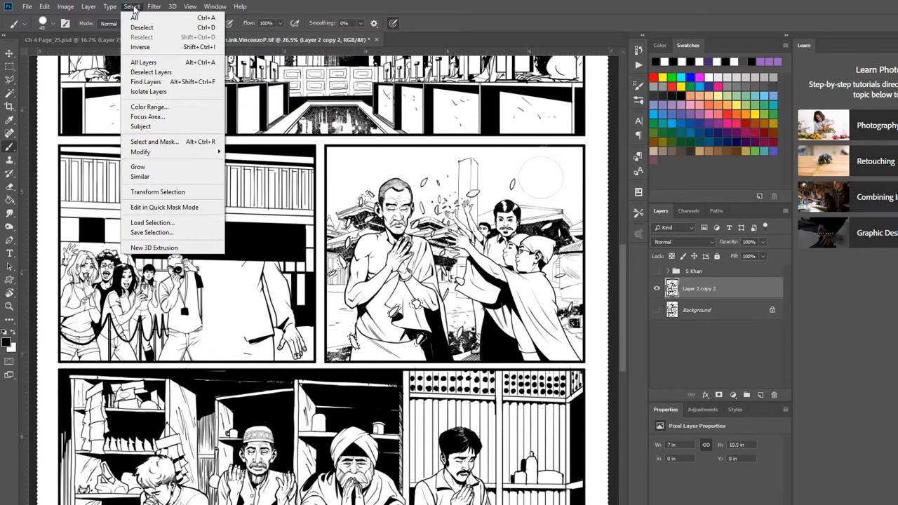
click(148, 48)
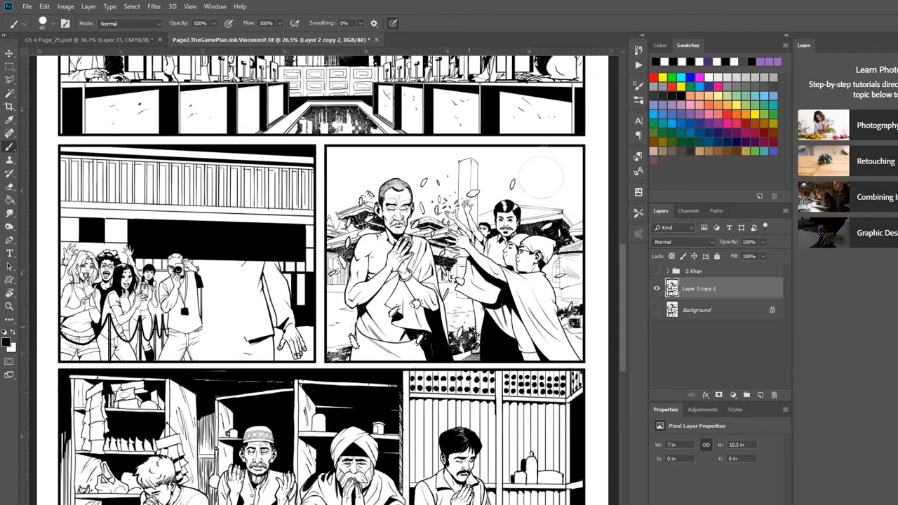
key(ctrl+j)
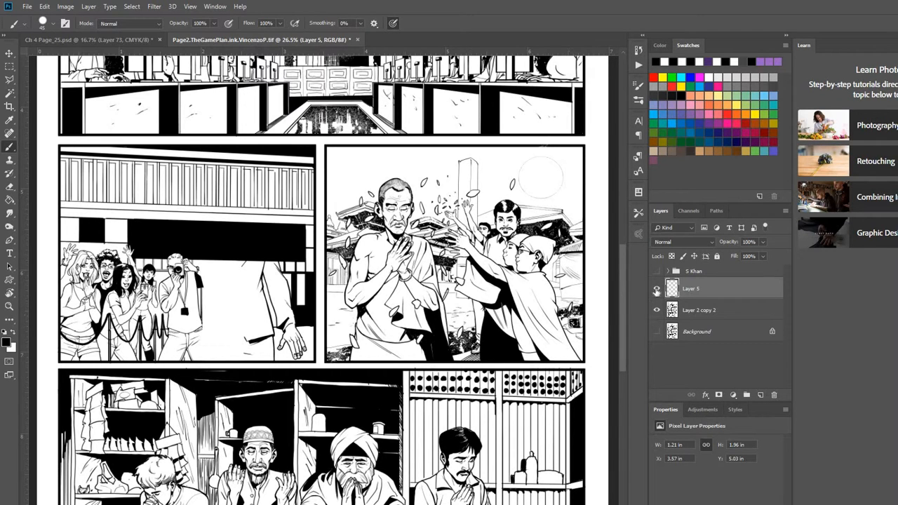
Check the petals in isolation and rename their layer as Rose, leaving Layer 2 copy 2 visible and active.
click(657, 310)
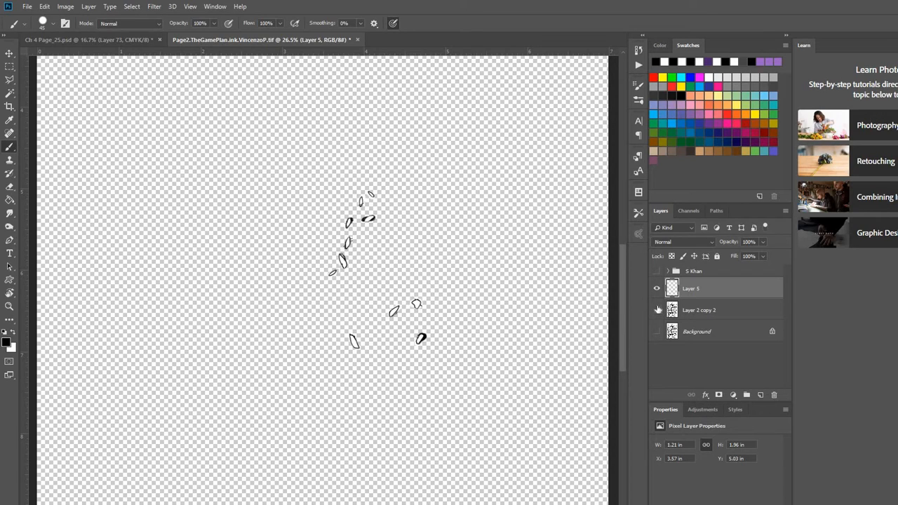
click(656, 290)
click(656, 290)
click(656, 290)
click(656, 290)
double_click(690, 290)
key(Return)
click(673, 310)
click(657, 311)
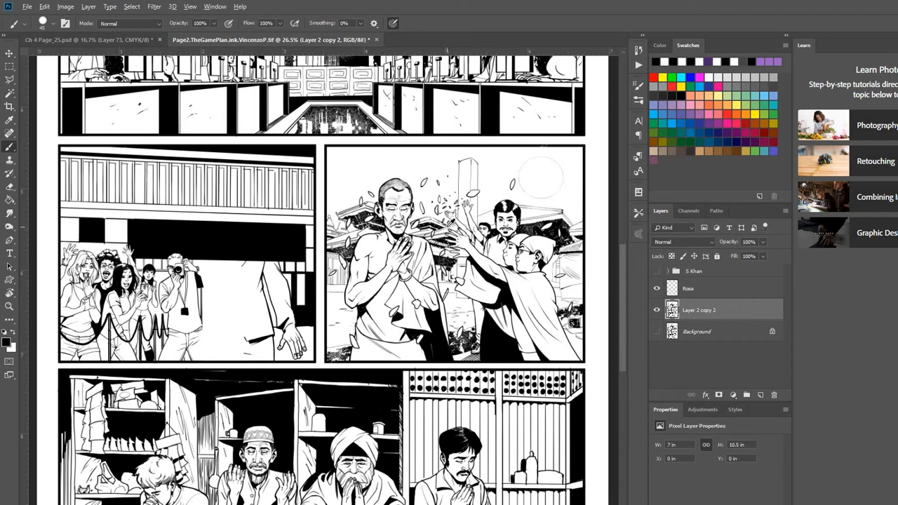
scroll(439, 210, up, 3)
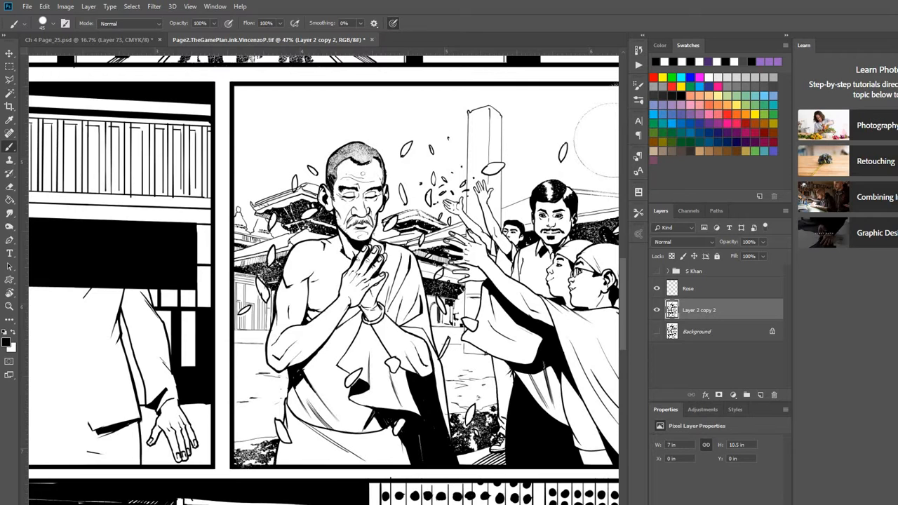
scroll(331, 211, up, 2)
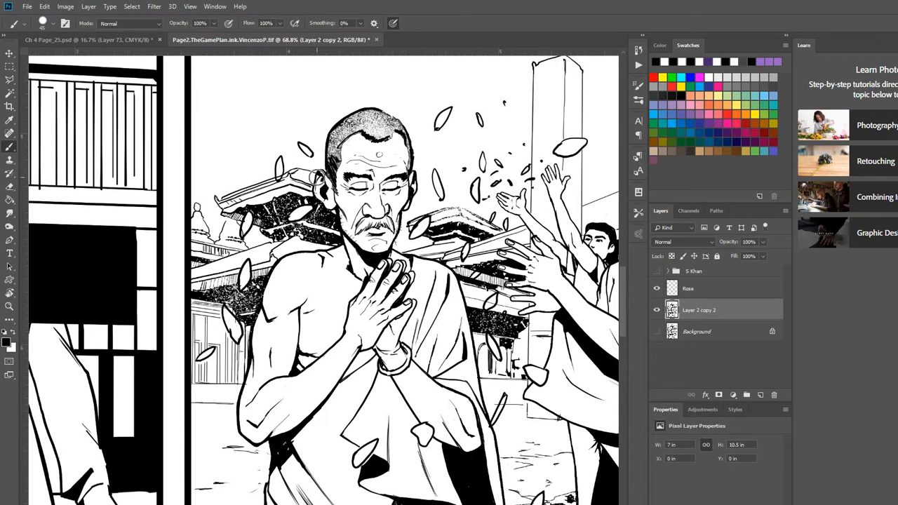
drag(431, 236, 354, 229)
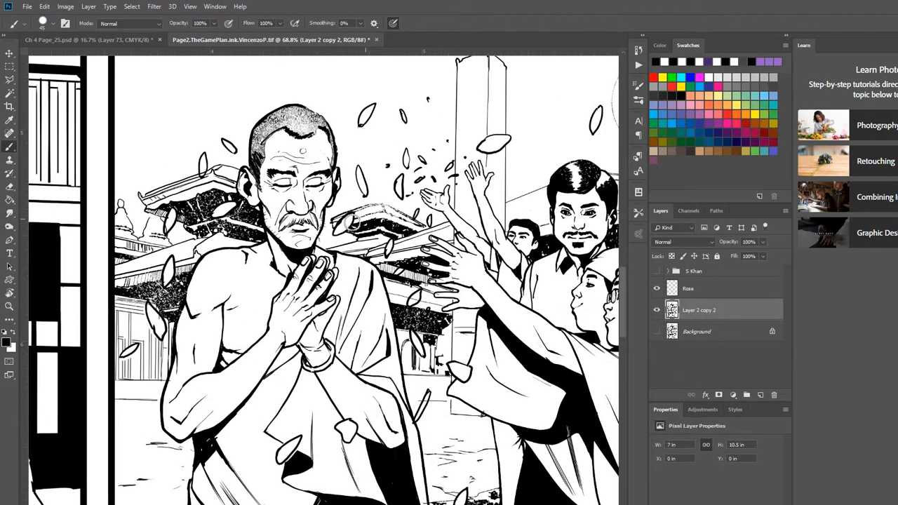
scroll(315, 209, up, 1)
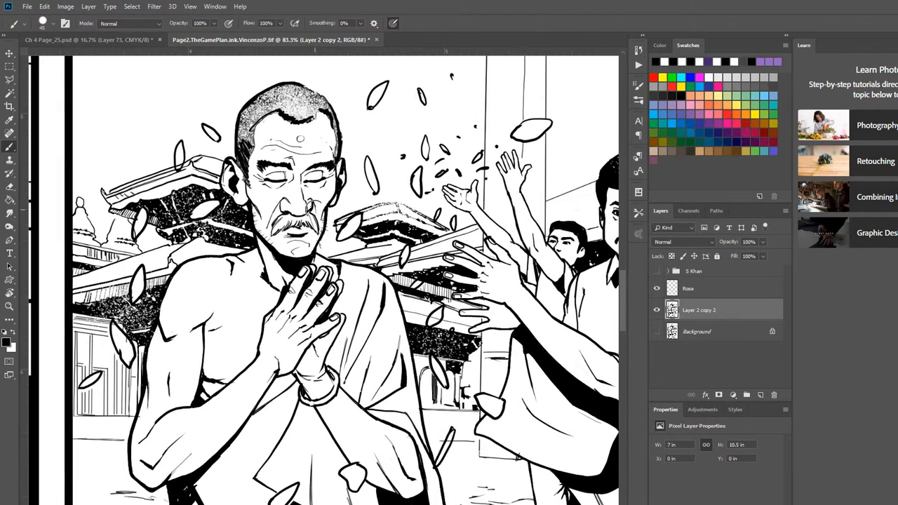
drag(249, 181, 246, 198)
click(45, 6)
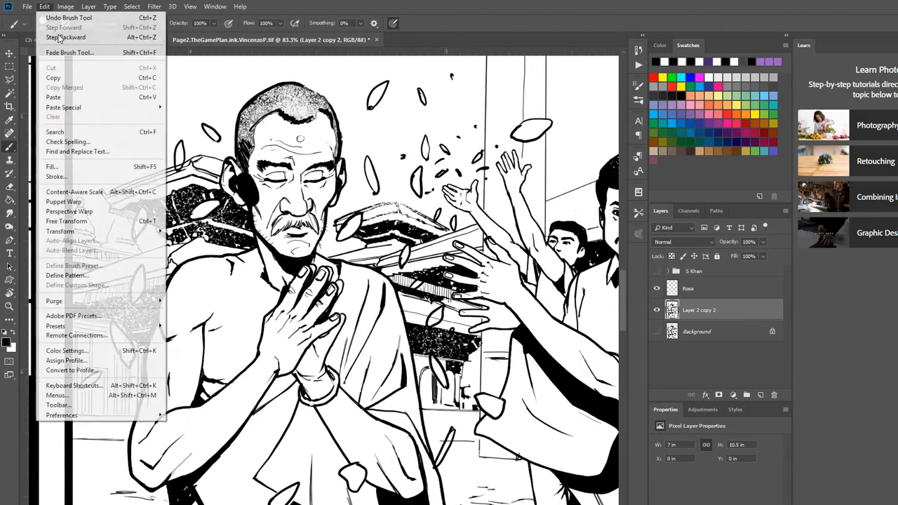
click(57, 34)
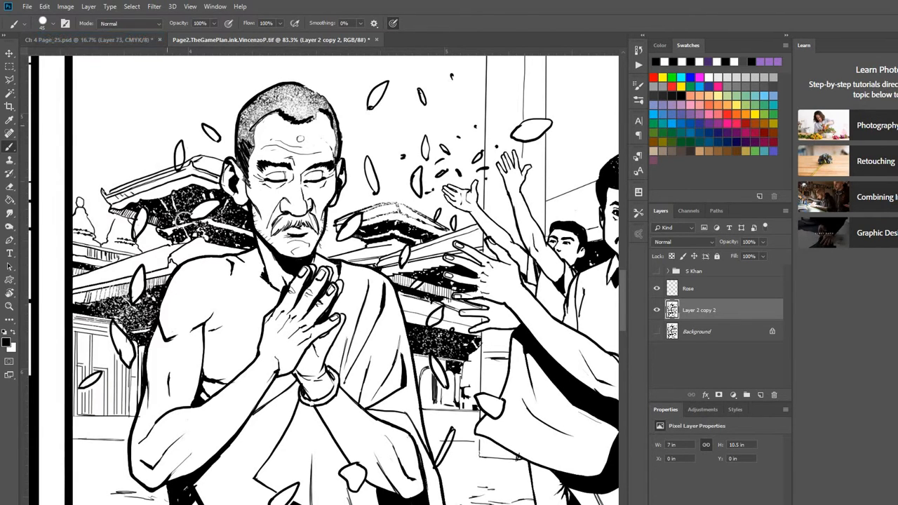
Enter Quick Mask mode and brush a mask along the monk's outline from the side of his head over the ear and shoulder to the elbow.
click(9, 363)
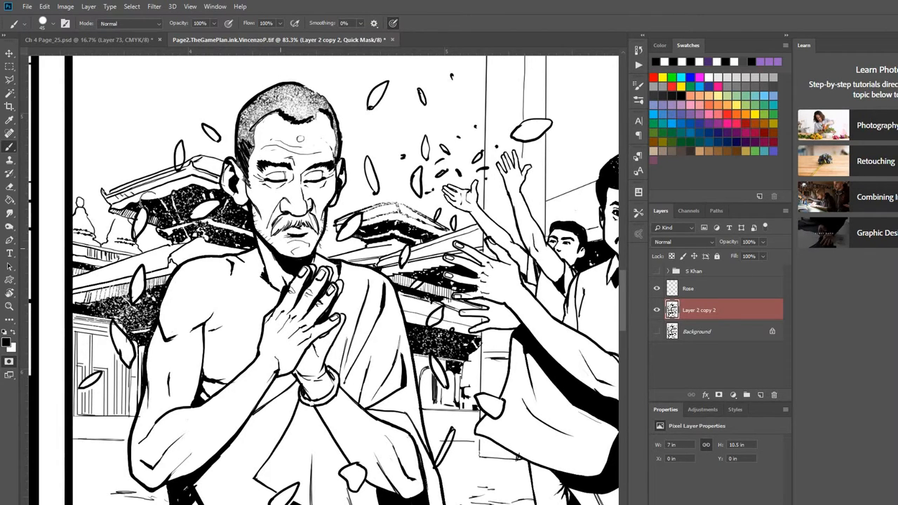
mouse_move(239, 147)
mouse_down()
mouse_move(253, 107)
mouse_move(251, 116)
mouse_up()
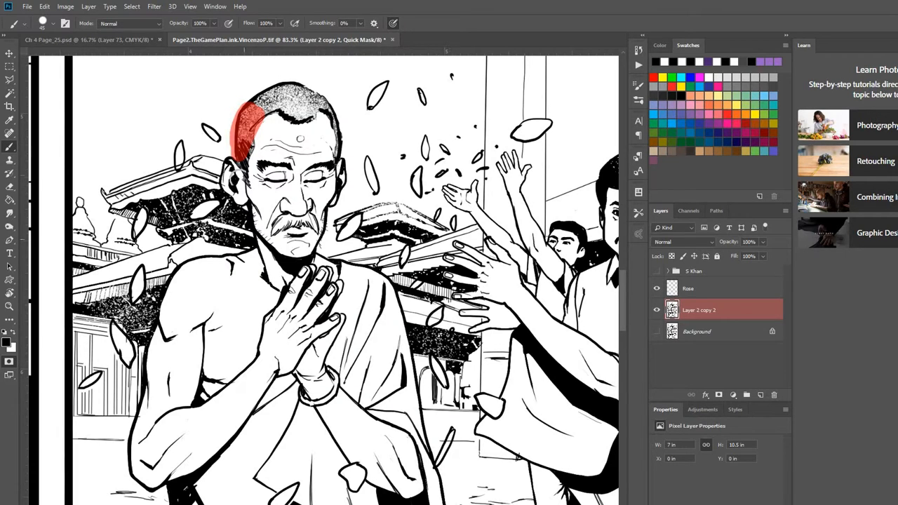
mouse_move(241, 165)
mouse_down()
mouse_move(224, 163)
mouse_move(239, 200)
mouse_move(237, 179)
mouse_up()
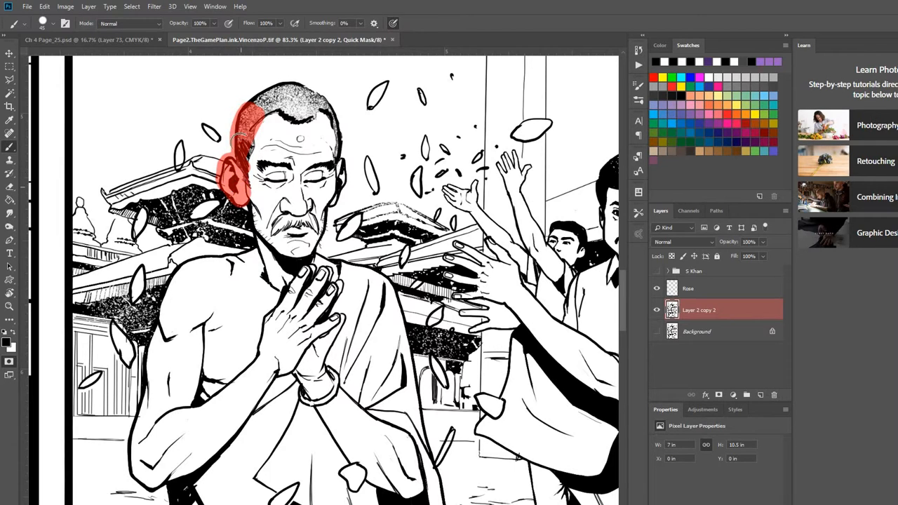
mouse_move(236, 136)
mouse_down()
mouse_move(250, 252)
mouse_move(191, 263)
mouse_move(174, 275)
mouse_move(167, 291)
mouse_move(179, 285)
mouse_move(163, 314)
mouse_up()
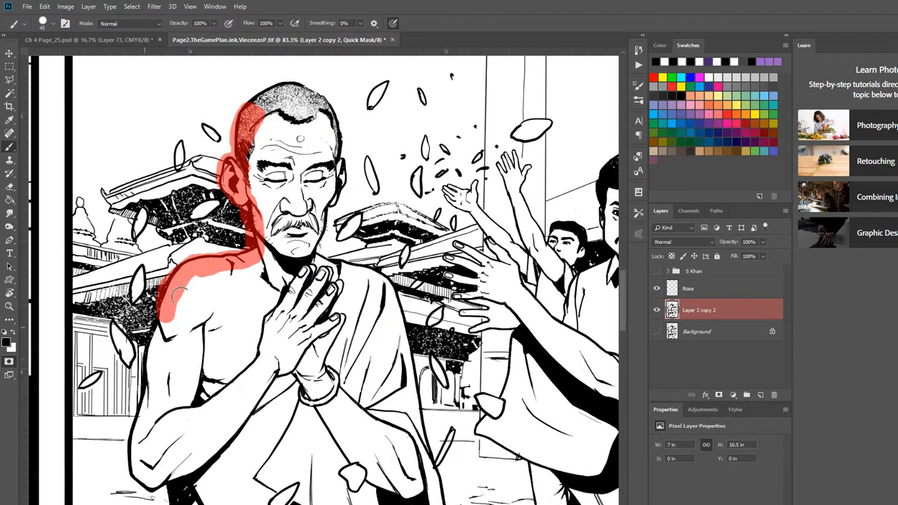
mouse_move(200, 321)
mouse_down()
mouse_move(260, 237)
mouse_move(211, 270)
mouse_move(205, 299)
mouse_move(190, 389)
mouse_move(219, 405)
mouse_move(229, 397)
mouse_up()
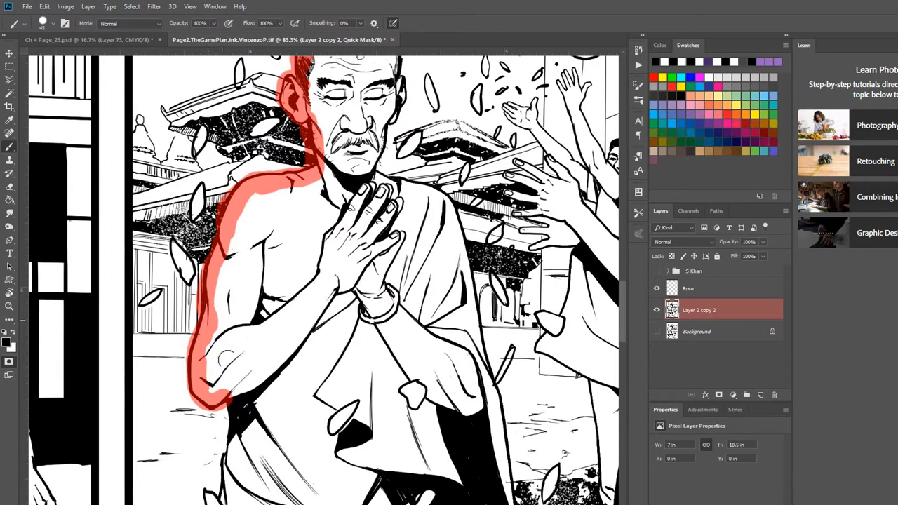
Continue the mask outline around the monk's robe, along the panel's lower border, up his other side and over his head to close it.
mouse_move(230, 390)
mouse_down()
mouse_move(232, 429)
mouse_move(273, 300)
mouse_move(230, 469)
mouse_move(306, 465)
mouse_up()
mouse_move(312, 435)
mouse_down()
mouse_move(312, 357)
mouse_move(261, 294)
mouse_move(216, 331)
mouse_up()
mouse_move(196, 360)
mouse_down()
mouse_move(322, 361)
mouse_move(321, 346)
mouse_move(345, 328)
mouse_move(330, 344)
mouse_move(332, 357)
mouse_move(353, 359)
mouse_move(333, 359)
mouse_move(452, 366)
mouse_move(410, 161)
mouse_move(395, 282)
mouse_move(355, 113)
mouse_move(362, 182)
mouse_move(347, 154)
mouse_move(302, 145)
mouse_move(287, 128)
mouse_move(303, 90)
mouse_move(293, 171)
mouse_move(317, 113)
mouse_move(288, 70)
mouse_up()
drag(300, 122, 318, 178)
mouse_move(233, 128)
mouse_down()
mouse_move(260, 107)
mouse_move(308, 126)
mouse_up()
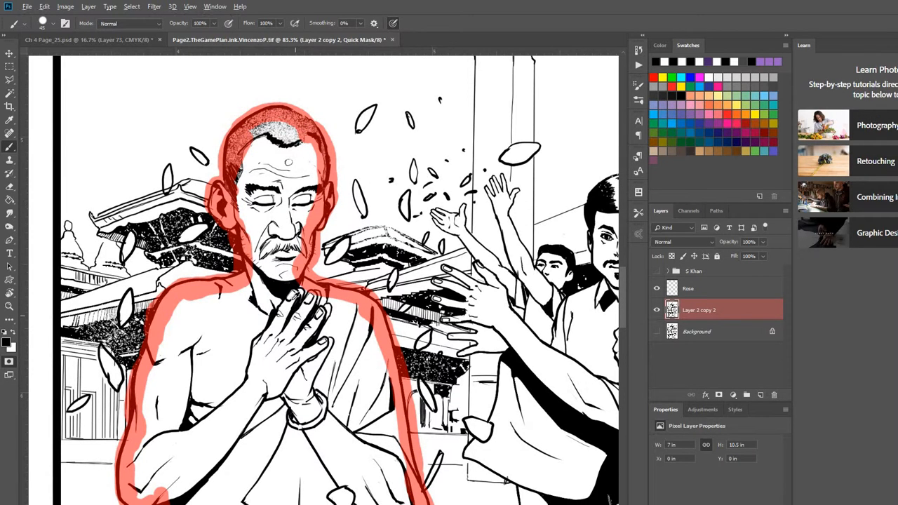
Erase a small gap in the mask outline beside the monk's robe with white, try filling the outline using black Paint Bucket, and undo the fill.
scroll(293, 302, down, 3)
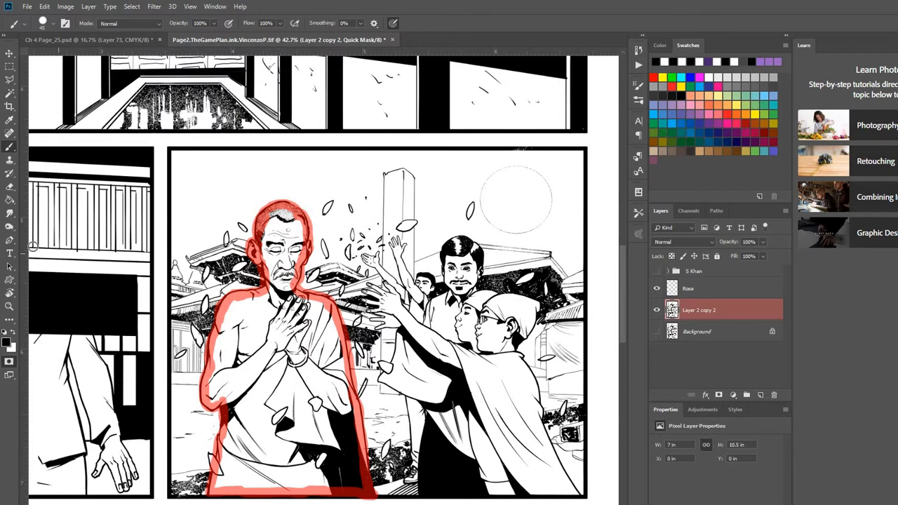
click(11, 200)
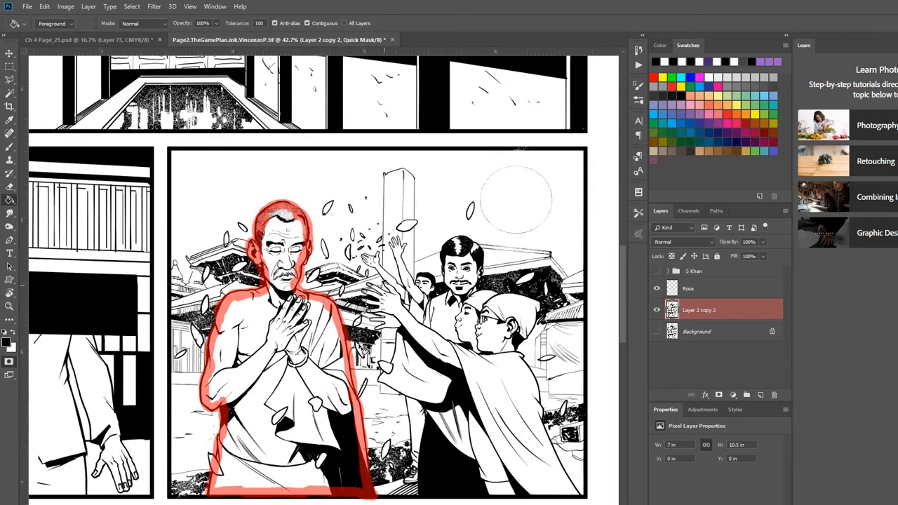
click(14, 331)
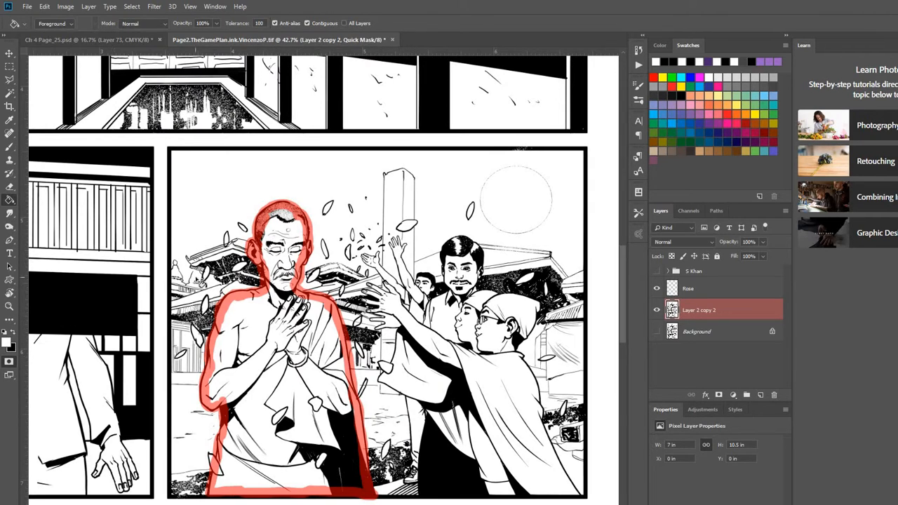
key(b)
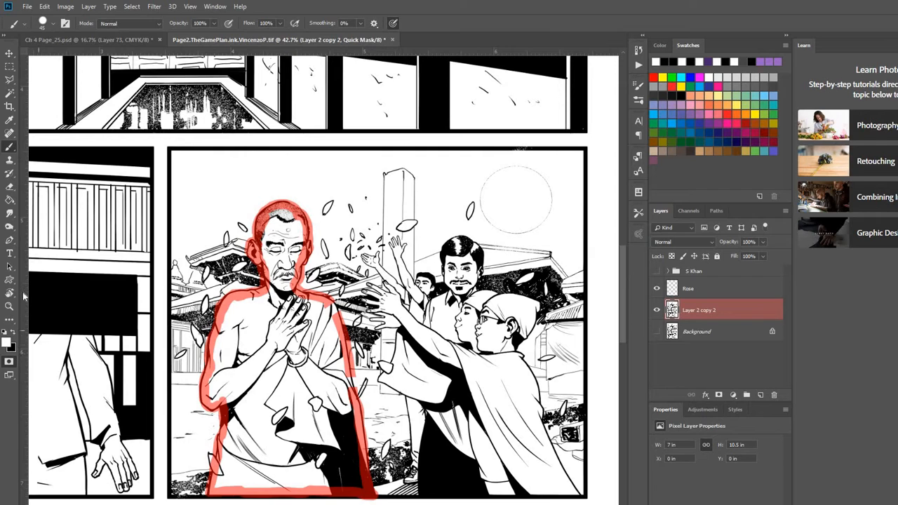
click(10, 202)
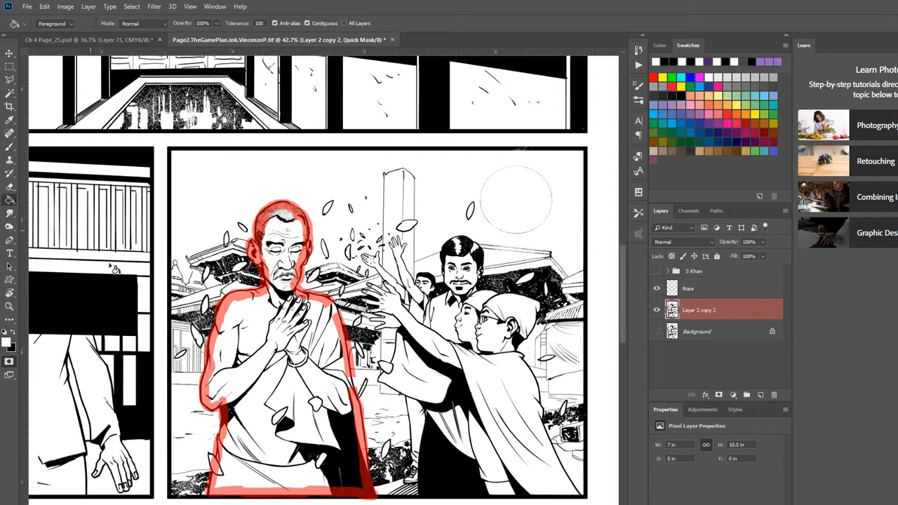
click(14, 334)
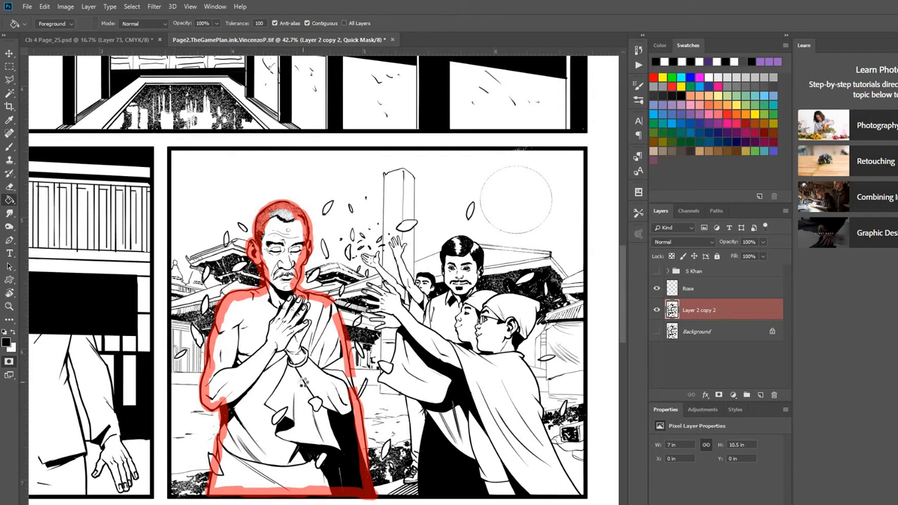
click(303, 385)
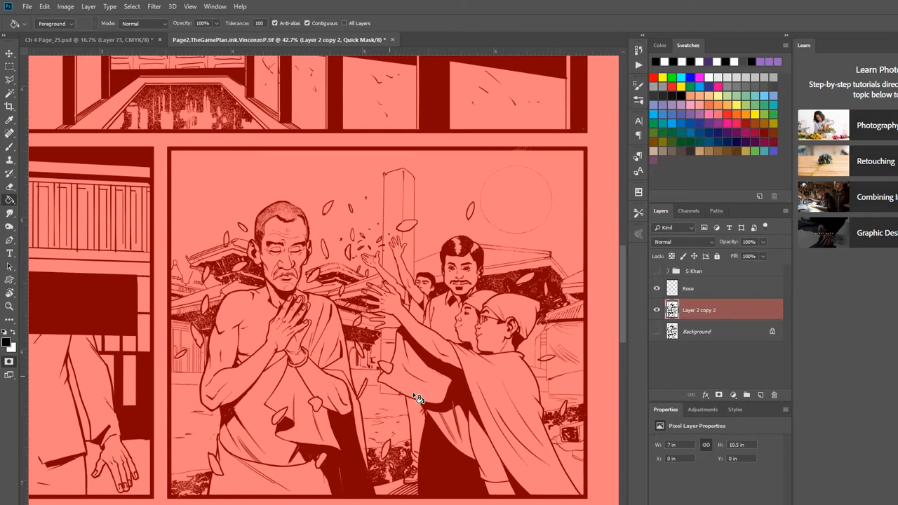
click(48, 8)
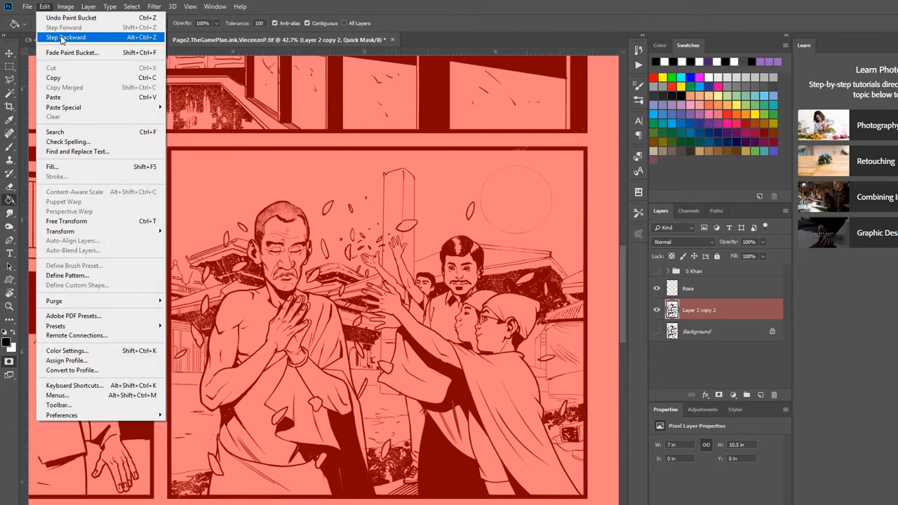
click(61, 35)
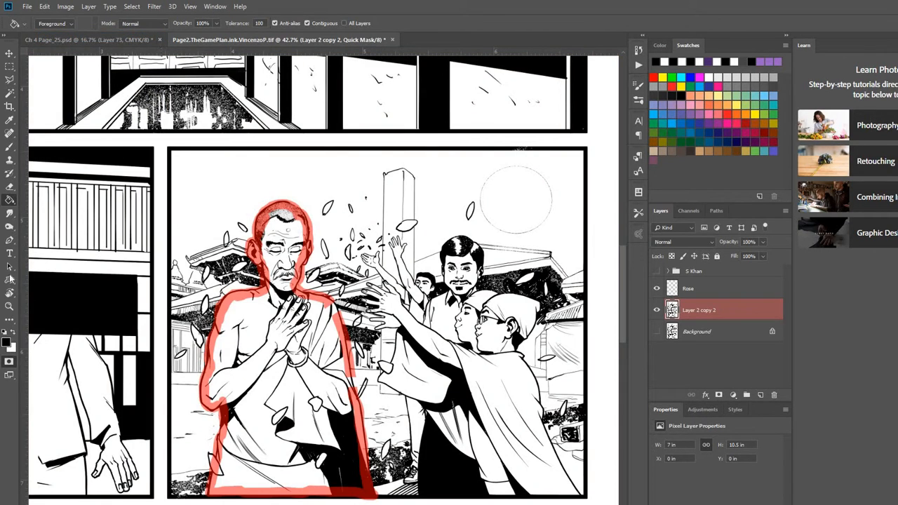
Step back to restore the closed mask outline and fill the monk's figure inside it with the Paint Bucket.
click(46, 7)
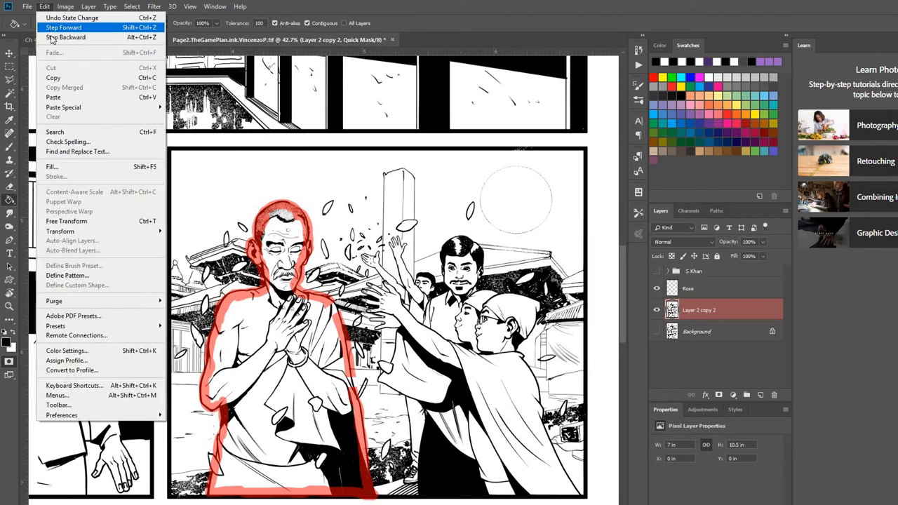
click(42, 6)
click(44, 6)
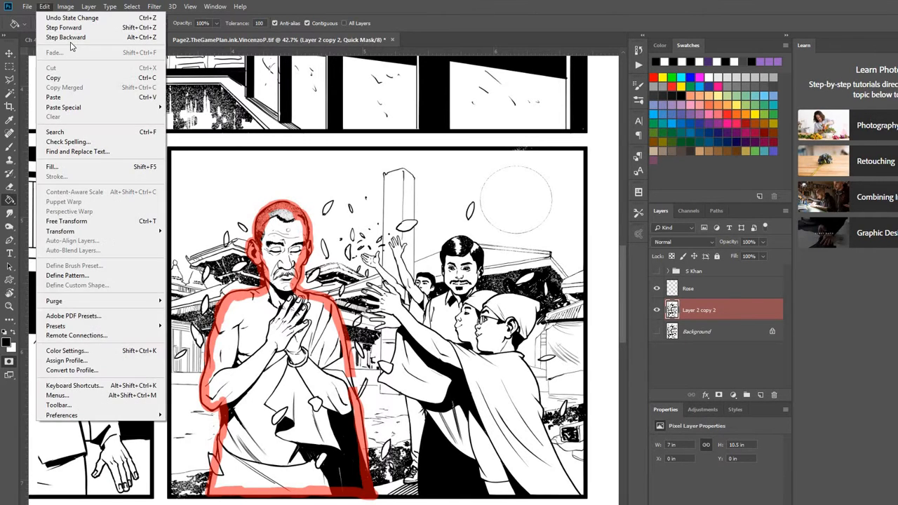
click(67, 39)
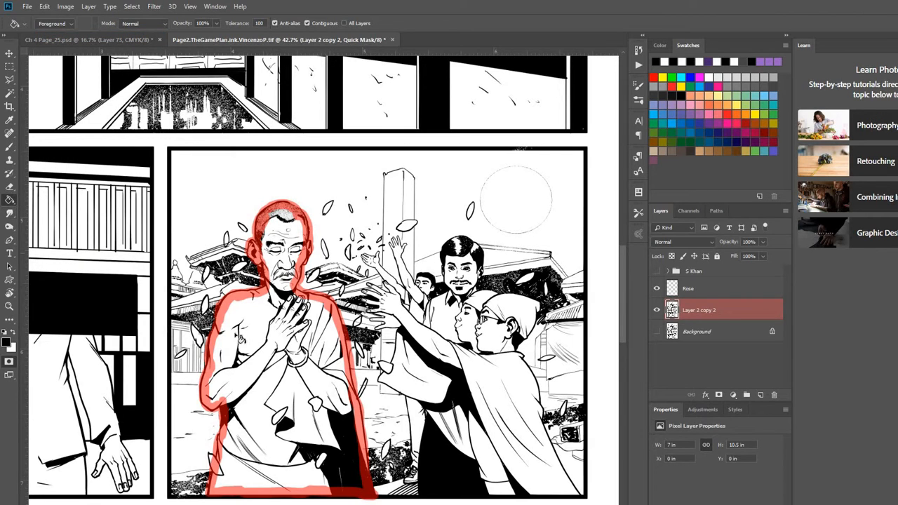
click(299, 363)
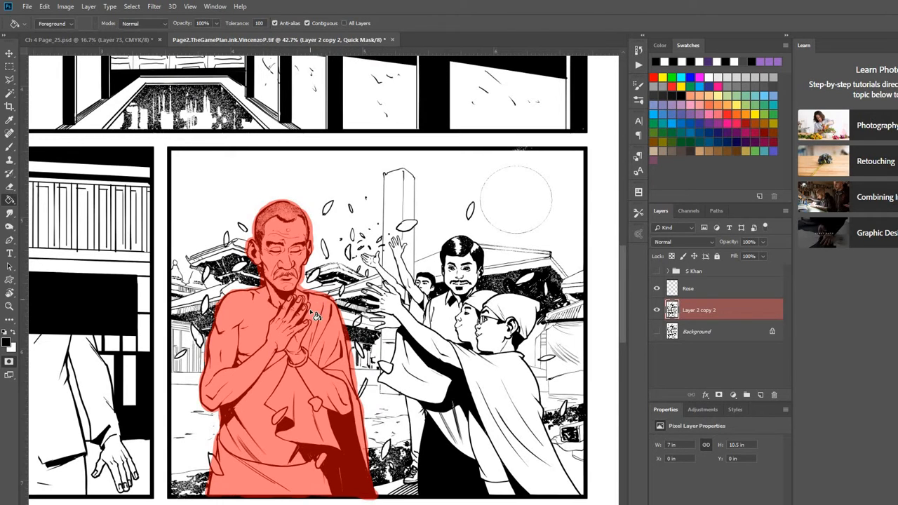
Examine the mask edge up close from the monk's face down the draped shoulder and robe to the panel's lower border.
scroll(315, 306, up, 4)
scroll(274, 311, up, 5)
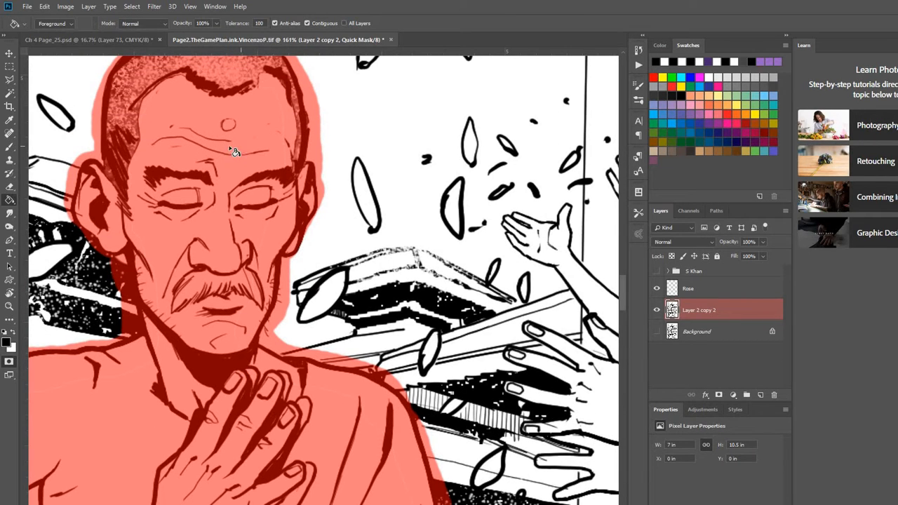
click(9, 146)
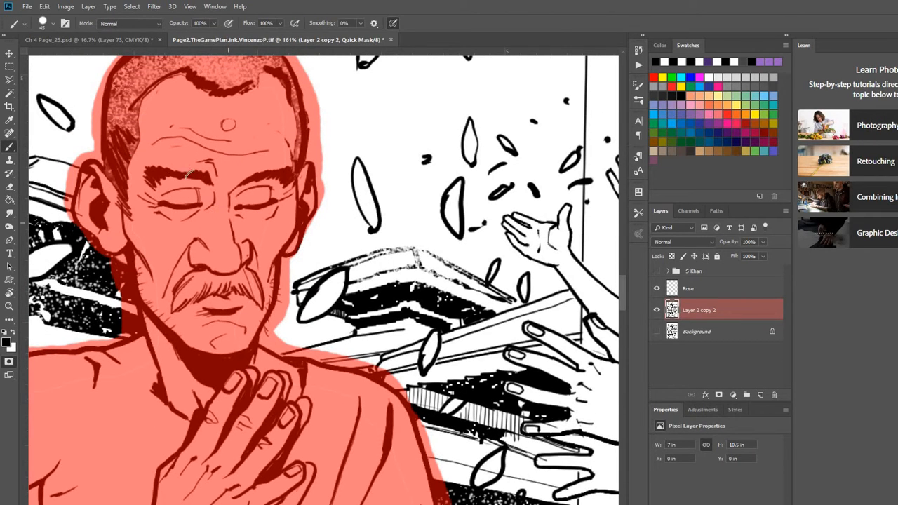
scroll(188, 174, up, 3)
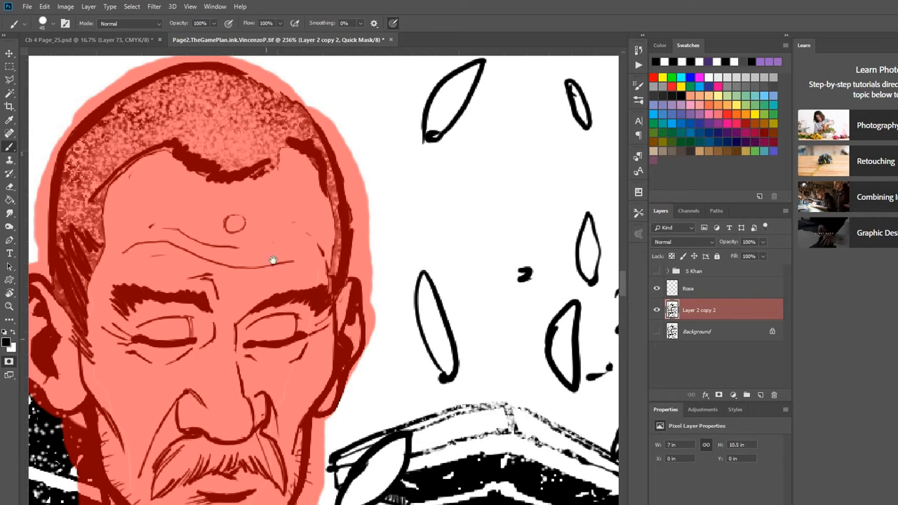
drag(273, 260, 290, 157)
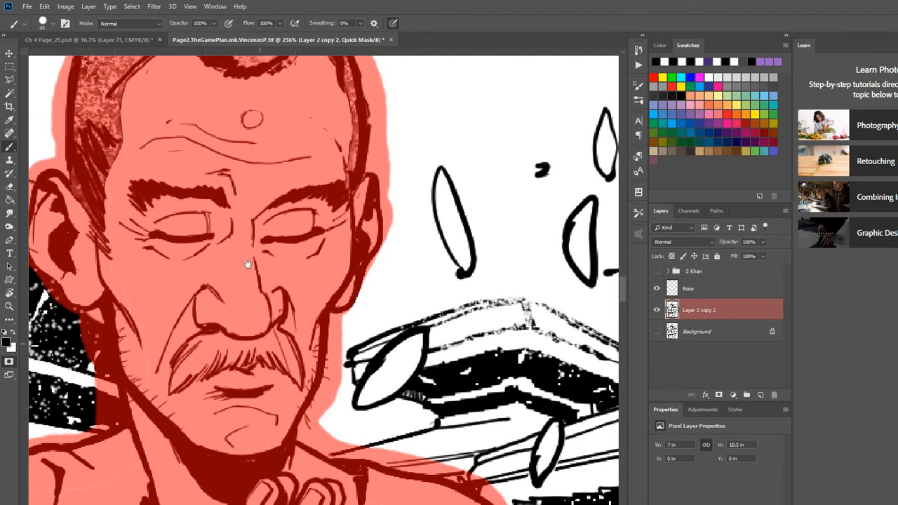
drag(247, 265, 241, 173)
drag(279, 286, 259, 154)
drag(356, 380, 283, 319)
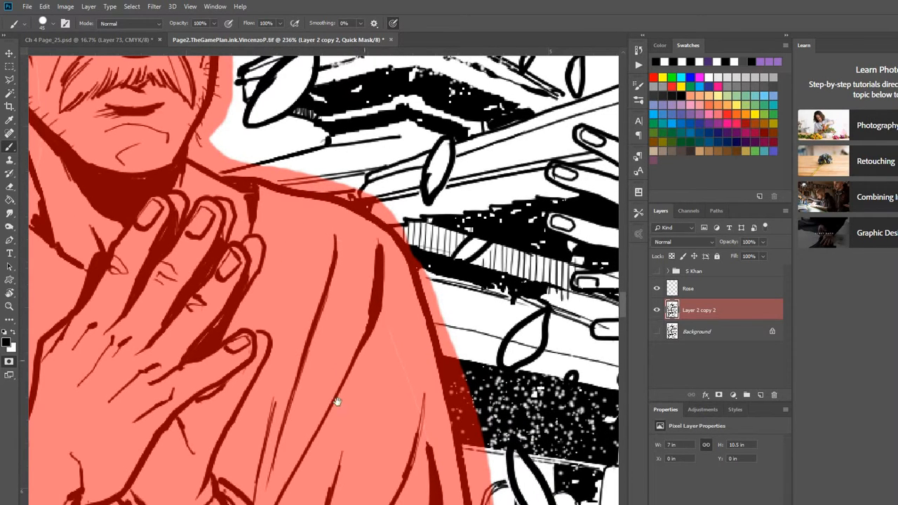
drag(337, 401, 305, 307)
drag(361, 398, 338, 243)
drag(366, 381, 323, 243)
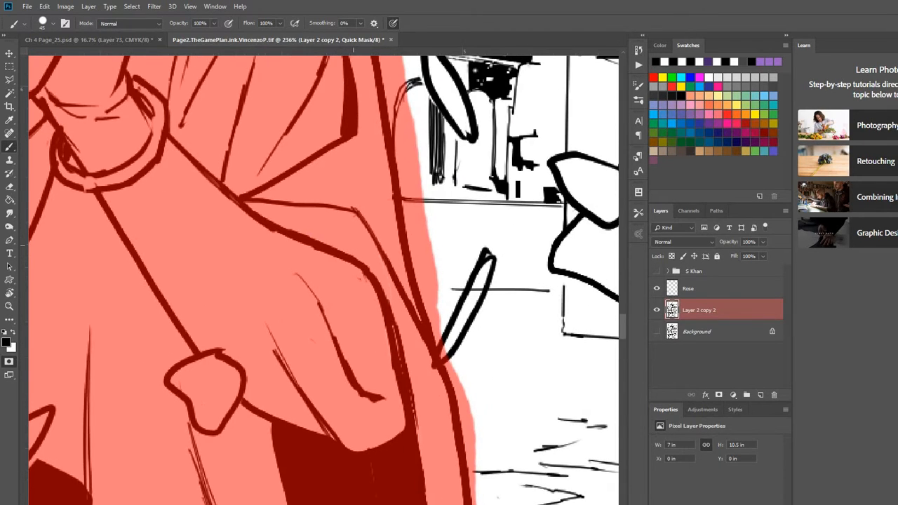
drag(308, 290, 271, 179)
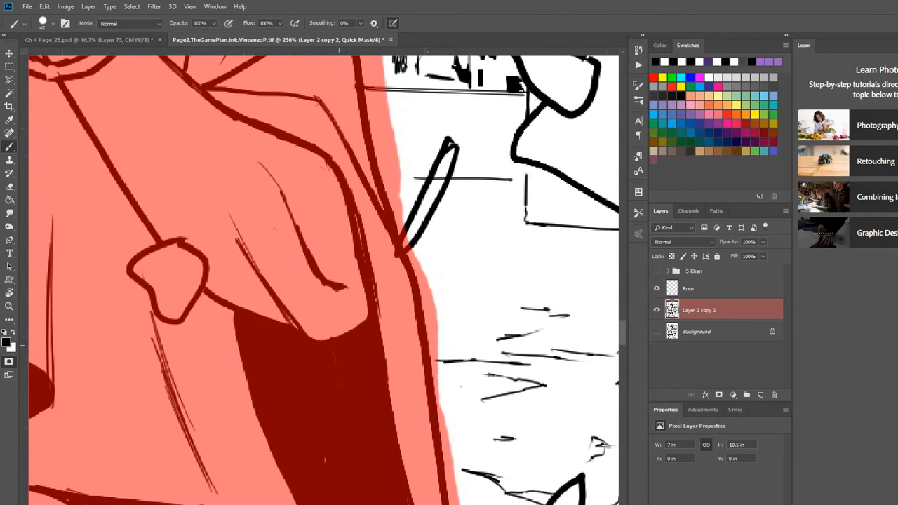
drag(341, 379, 325, 301)
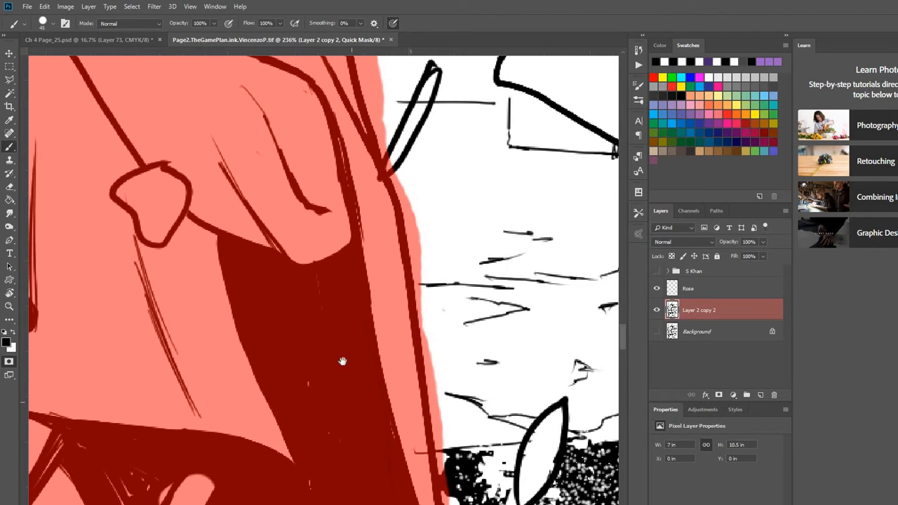
drag(341, 361, 331, 315)
drag(350, 447, 318, 309)
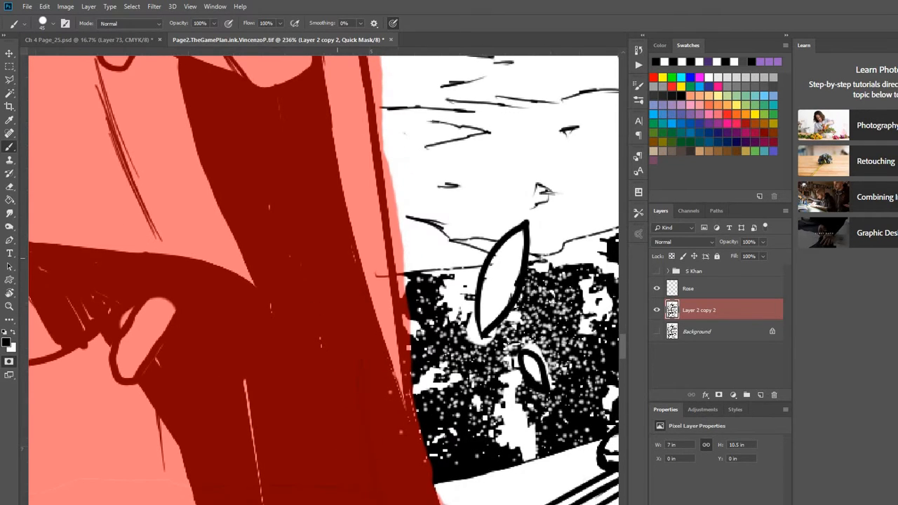
drag(341, 424, 309, 214)
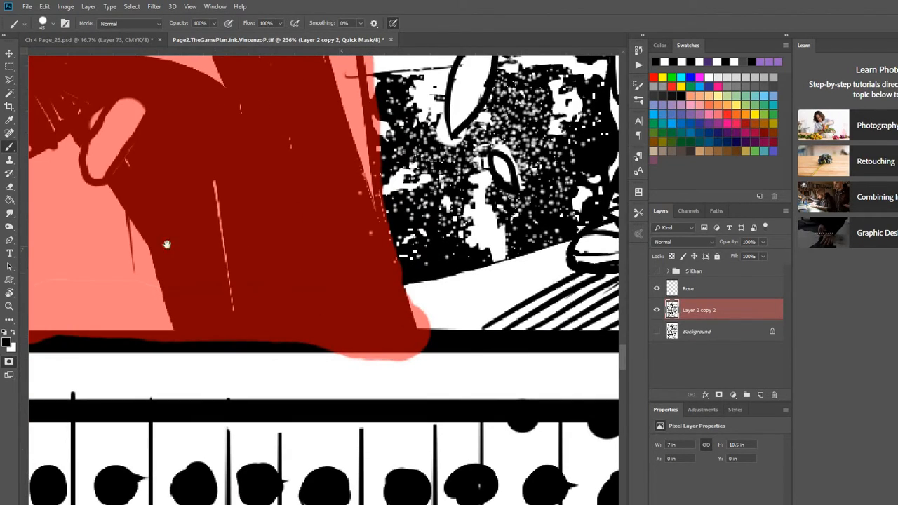
Inspect the mask along the panel's lower border and up the monk's bare arm and shoulder to his head.
drag(167, 245, 418, 216)
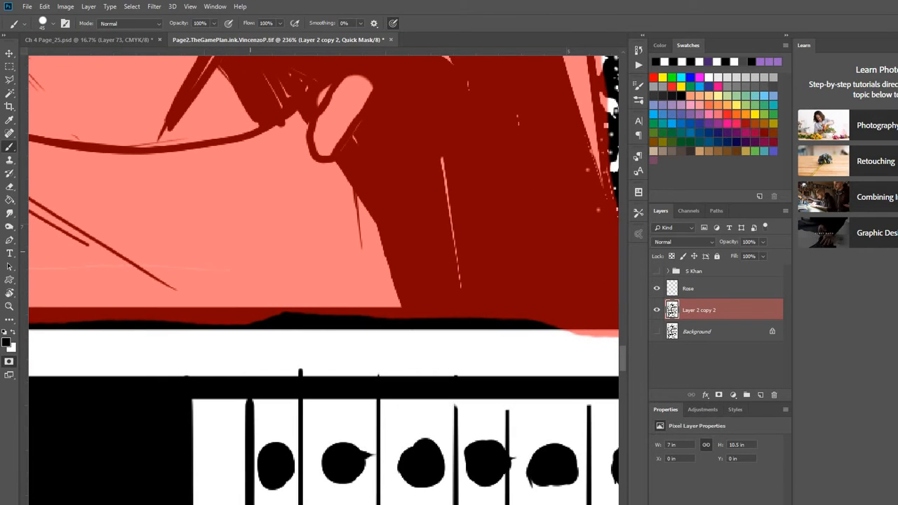
drag(361, 203, 551, 184)
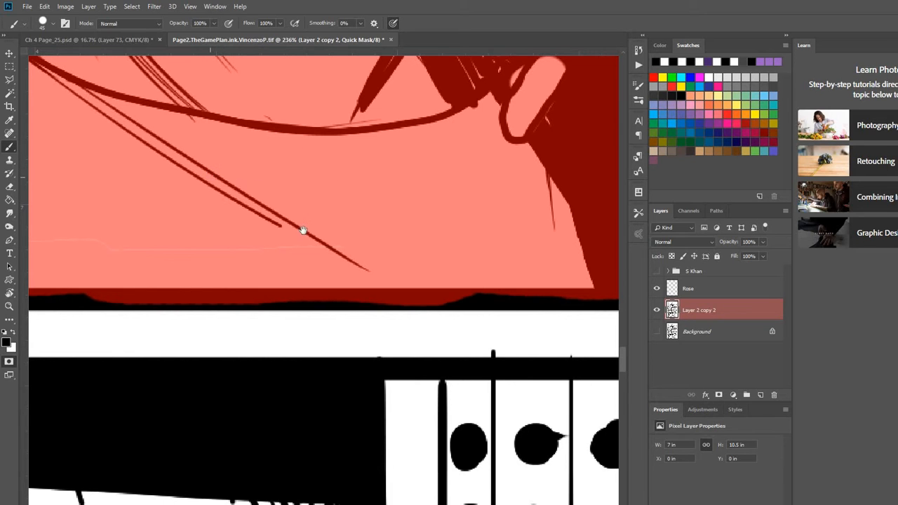
drag(302, 230, 551, 257)
drag(81, 382, 297, 166)
drag(297, 315, 428, 382)
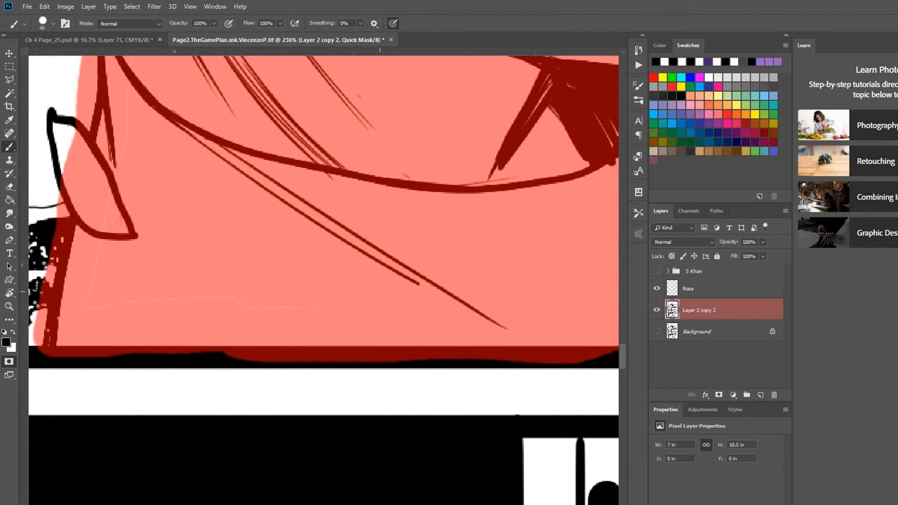
drag(203, 181, 237, 328)
drag(234, 168, 256, 348)
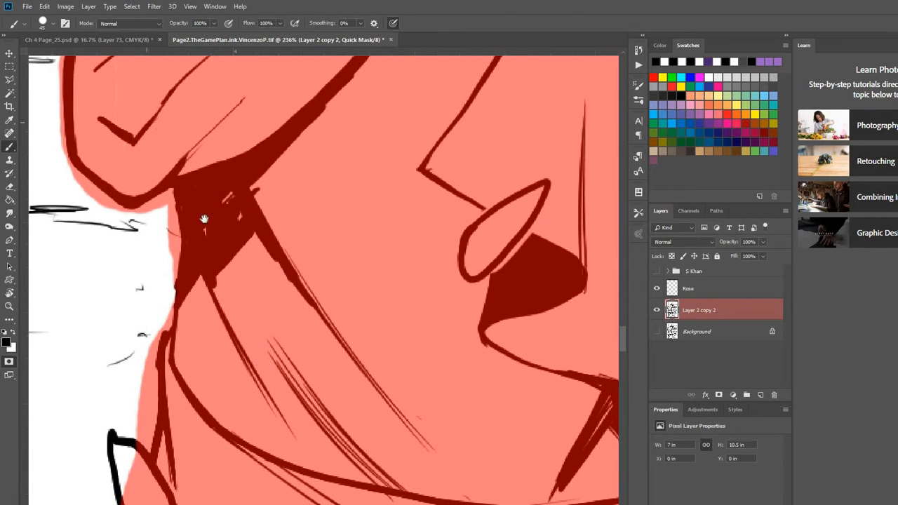
drag(204, 219, 203, 313)
drag(258, 190, 256, 295)
drag(251, 145, 255, 317)
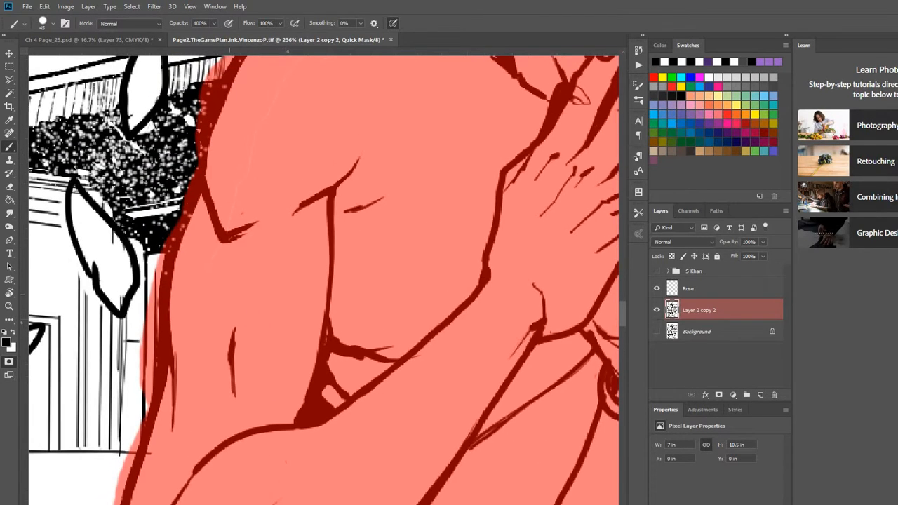
drag(297, 228, 298, 362)
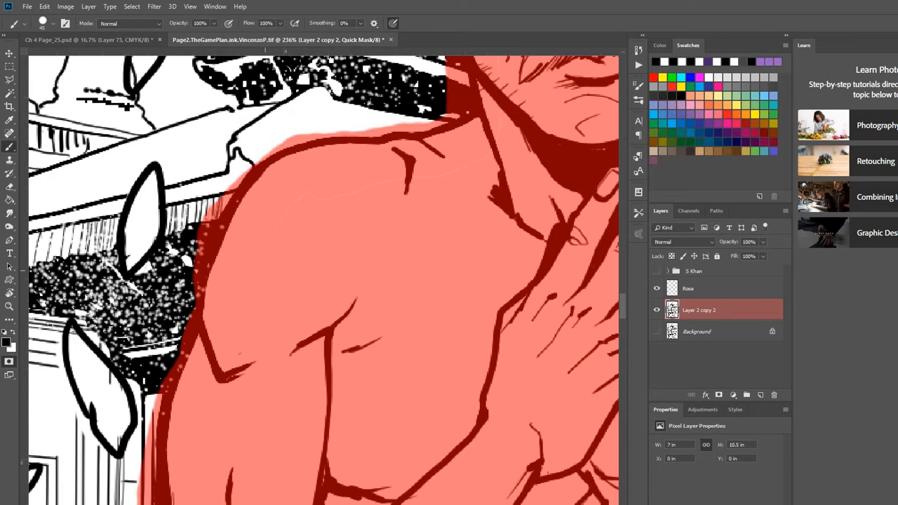
drag(485, 209, 428, 317)
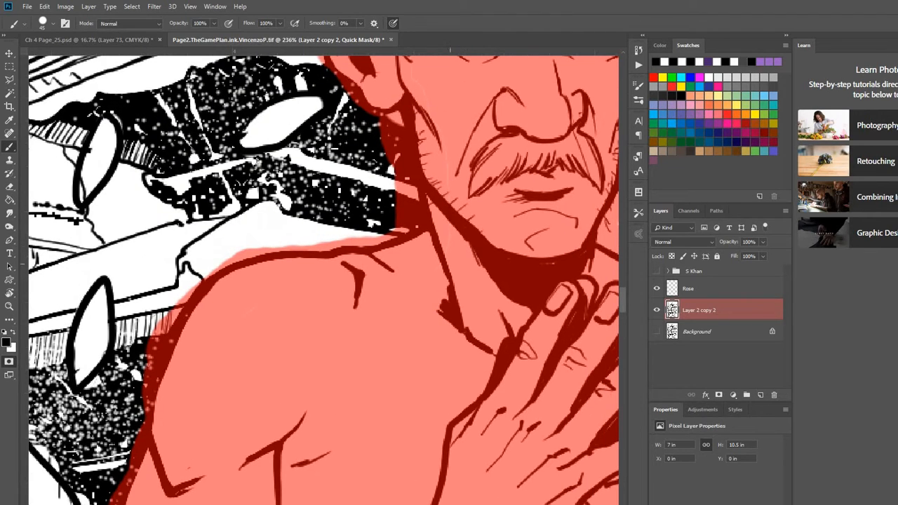
drag(494, 181, 425, 105)
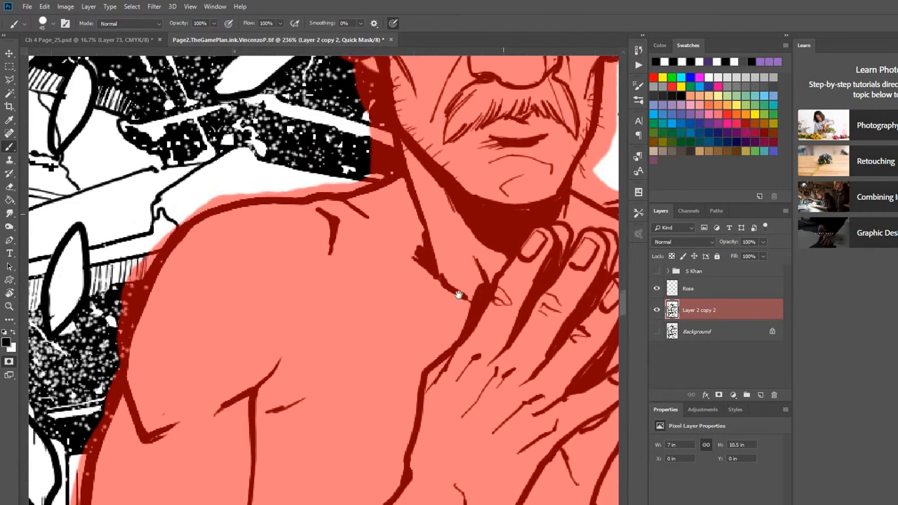
drag(394, 67, 423, 242)
drag(432, 175, 415, 266)
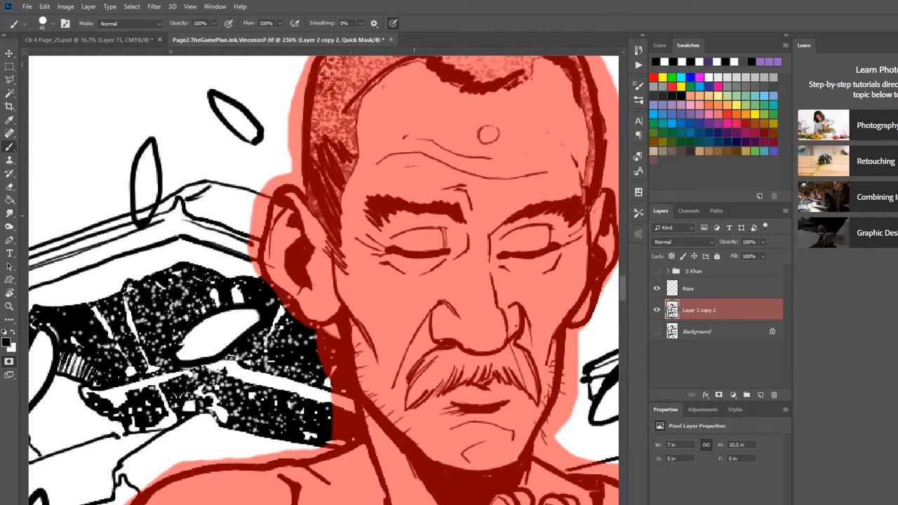
drag(429, 234, 431, 257)
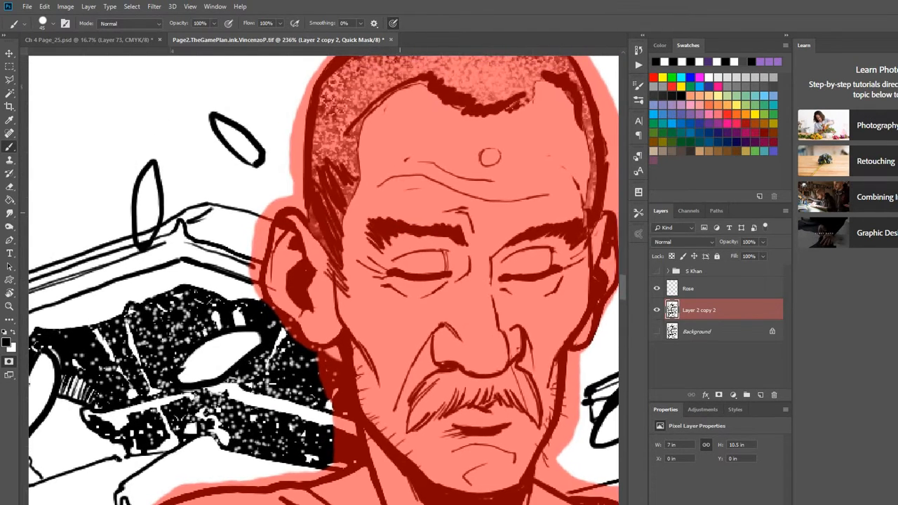
scroll(323, 216, down, 8)
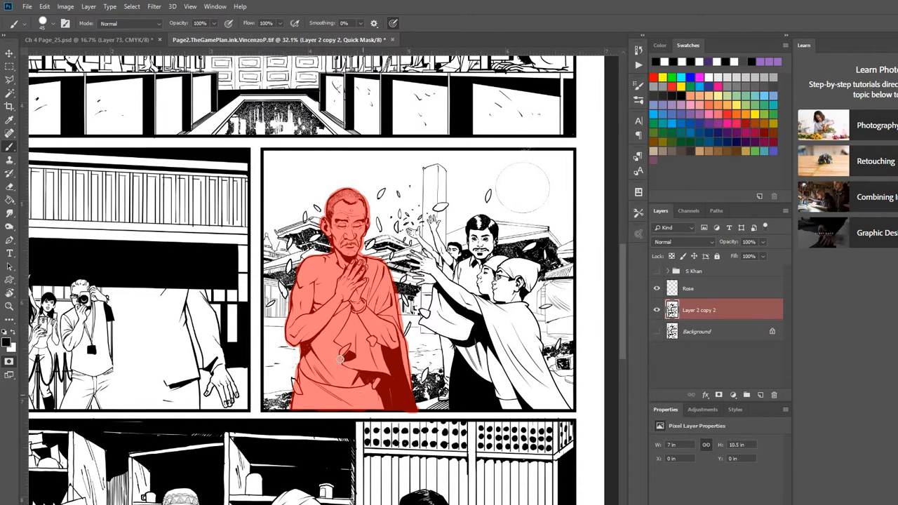
Exit Quick Mask, invert the selection so only the monk is selected, and copy him to a new layer.
click(9, 362)
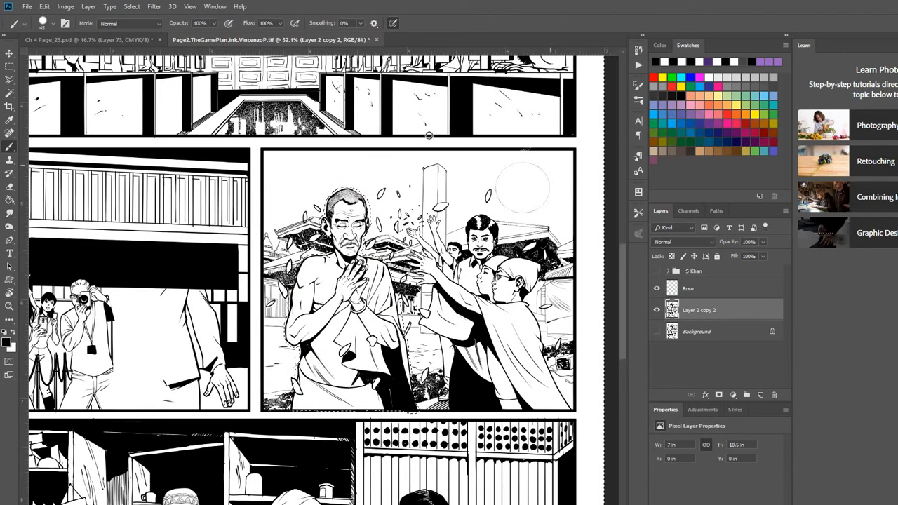
click(132, 6)
click(139, 47)
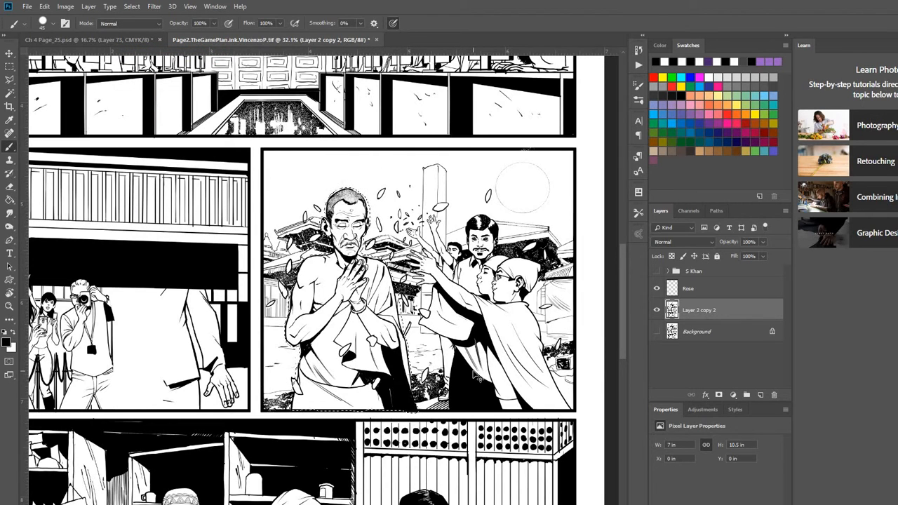
key(ctrl+j)
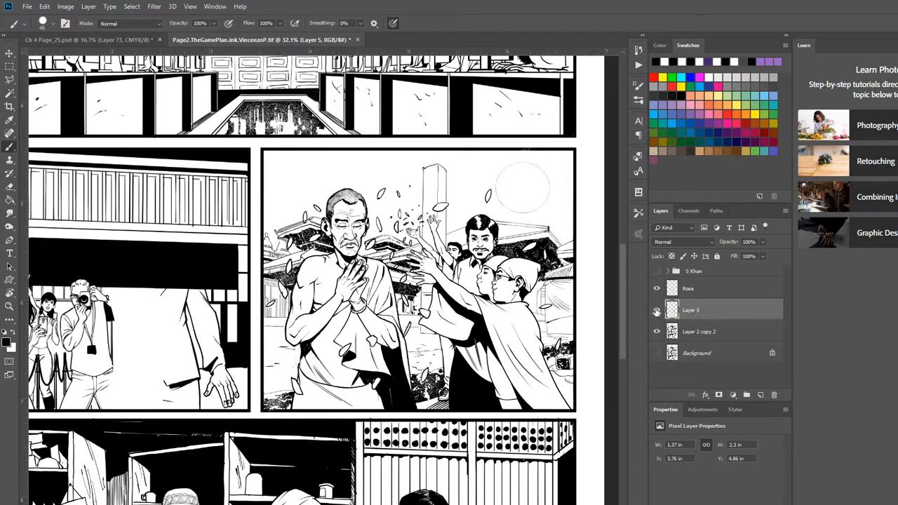
Compare the monk's new layer with Layer 2 copy 2 by toggling their visibility.
click(657, 311)
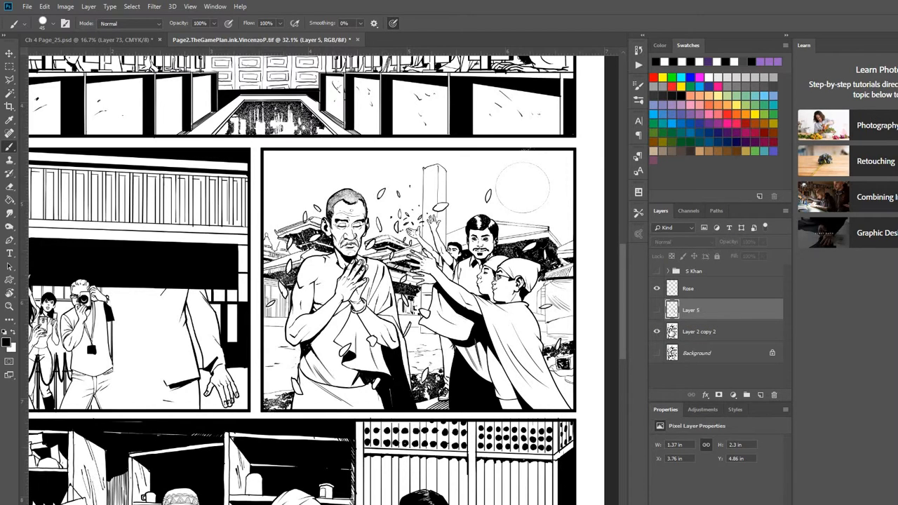
click(671, 334)
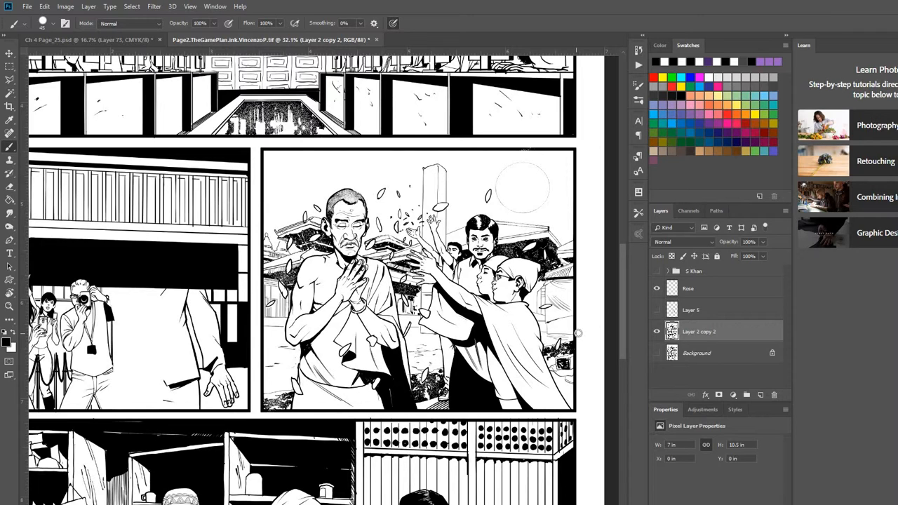
click(657, 310)
click(675, 311)
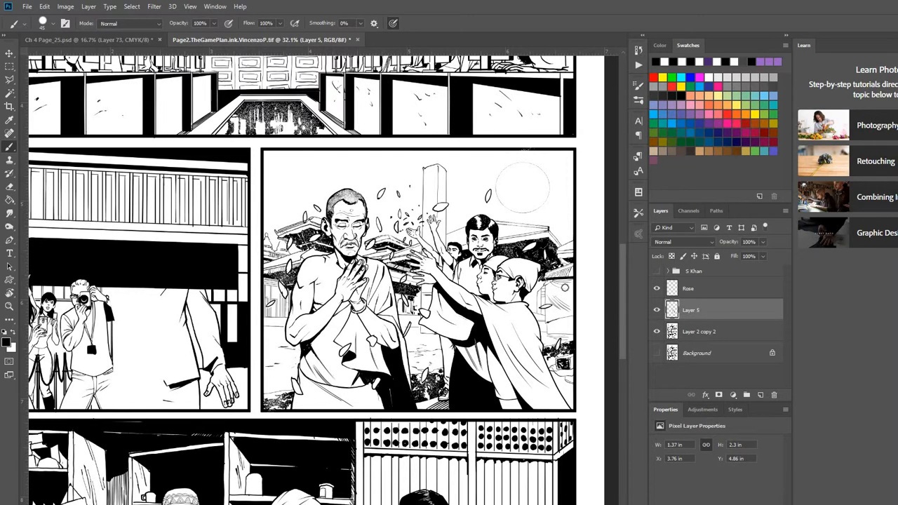
click(657, 331)
click(657, 310)
click(670, 331)
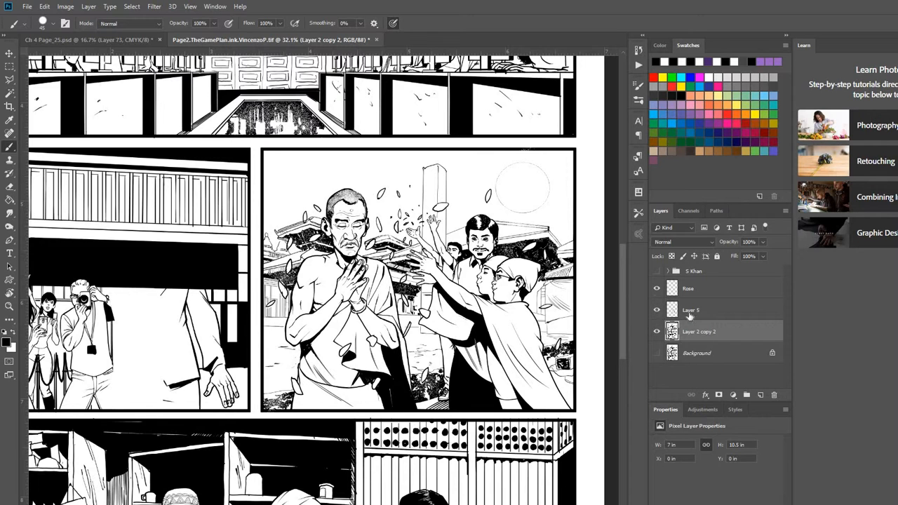
Select the monk's layer and isolate it by hiding Layer 2 copy 2 and the Rose layer.
click(720, 316)
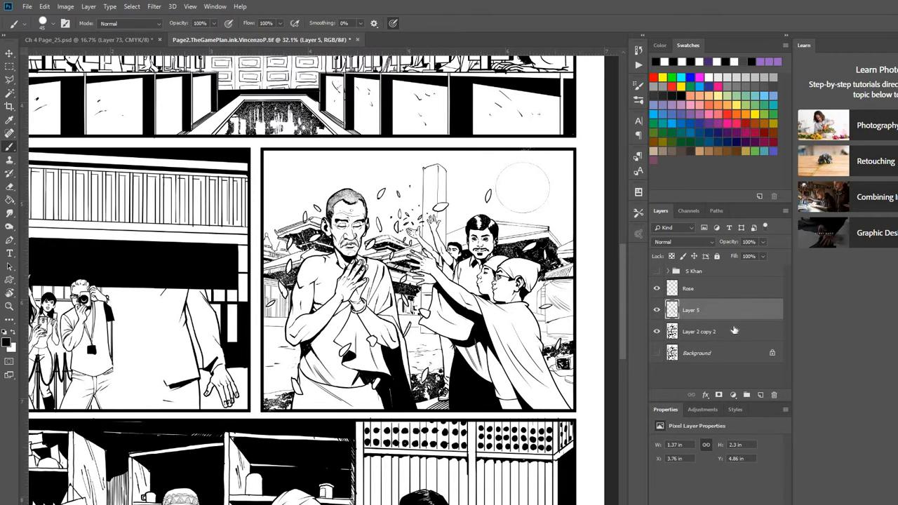
click(658, 335)
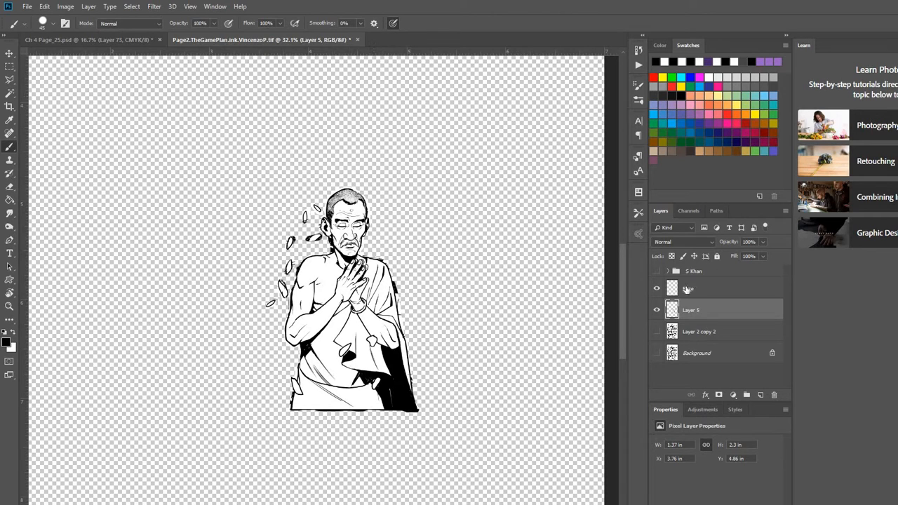
click(656, 290)
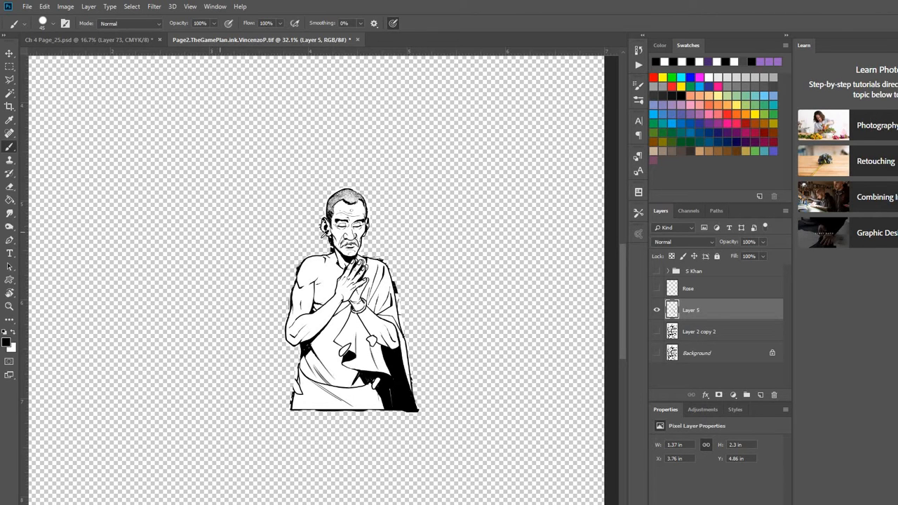
Try erasing the stray background ink outside the monk's draped shoulder with the Eraser, and undo the erasing.
scroll(324, 234, up, 5)
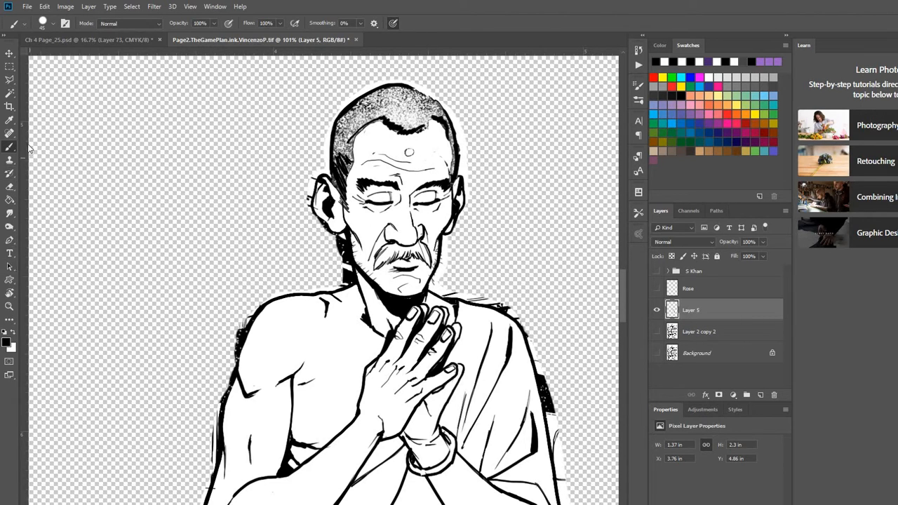
click(9, 187)
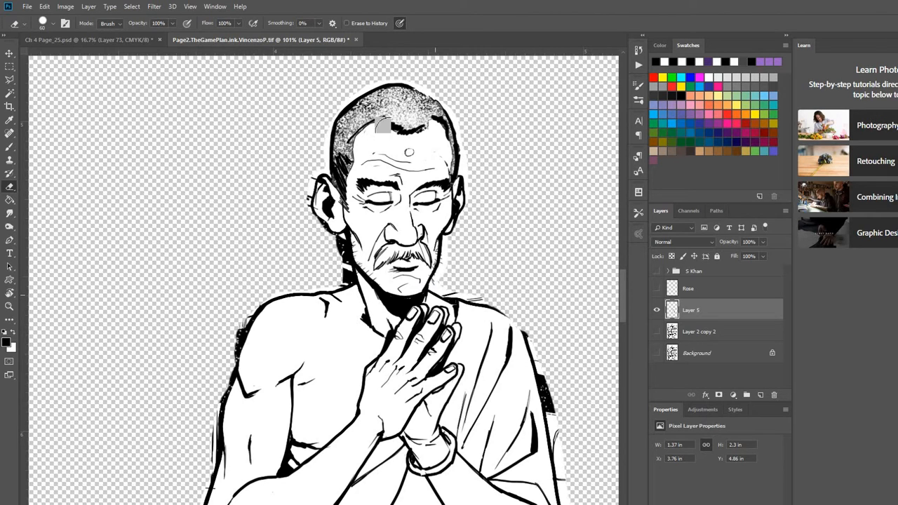
click(43, 6)
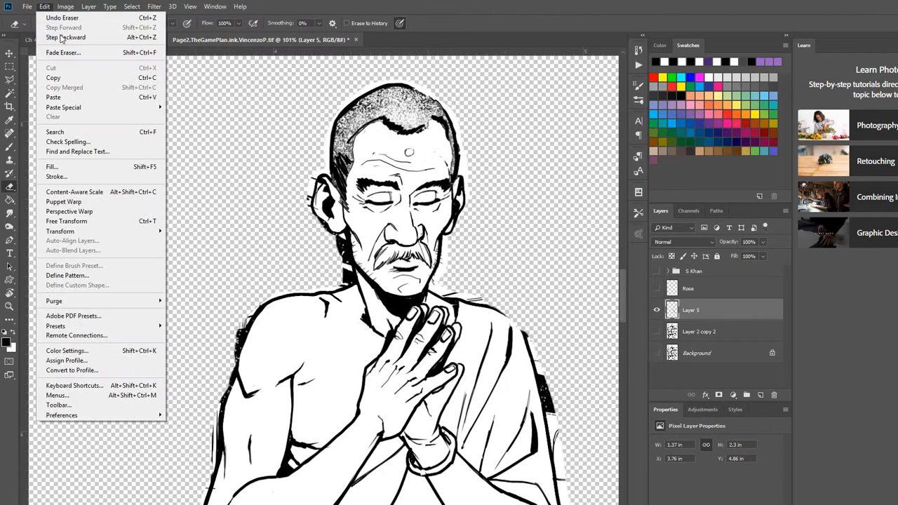
click(63, 38)
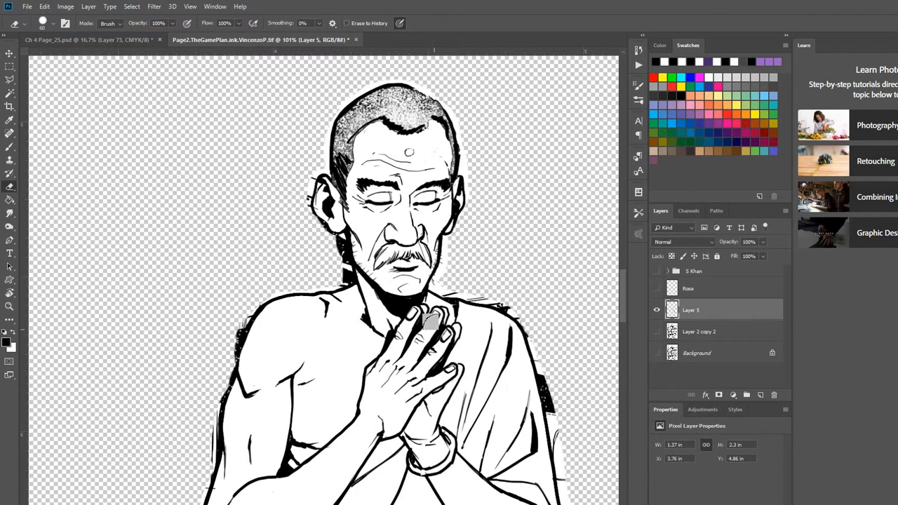
Undo the last eraser stroke on the stray ink beside the monk's draped shoulder.
scroll(449, 302, down, 2)
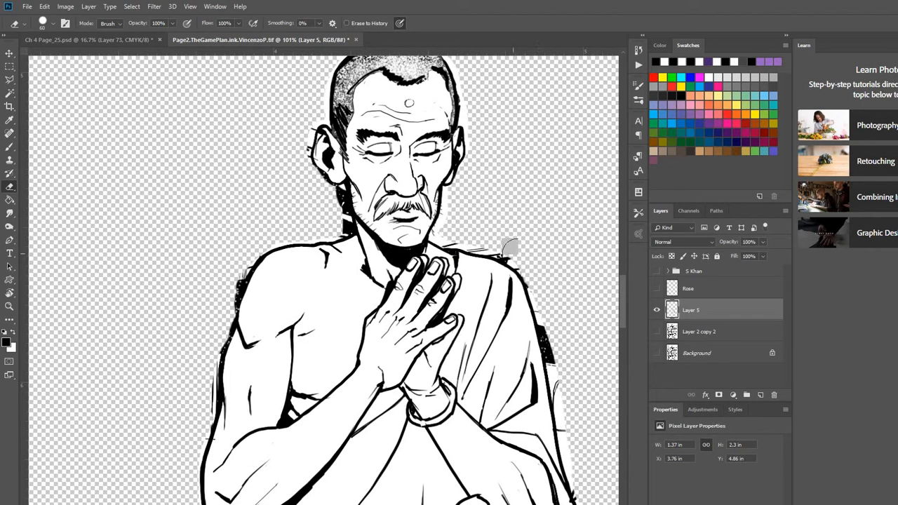
scroll(480, 323, down, 4)
scroll(81, 400, down, 1)
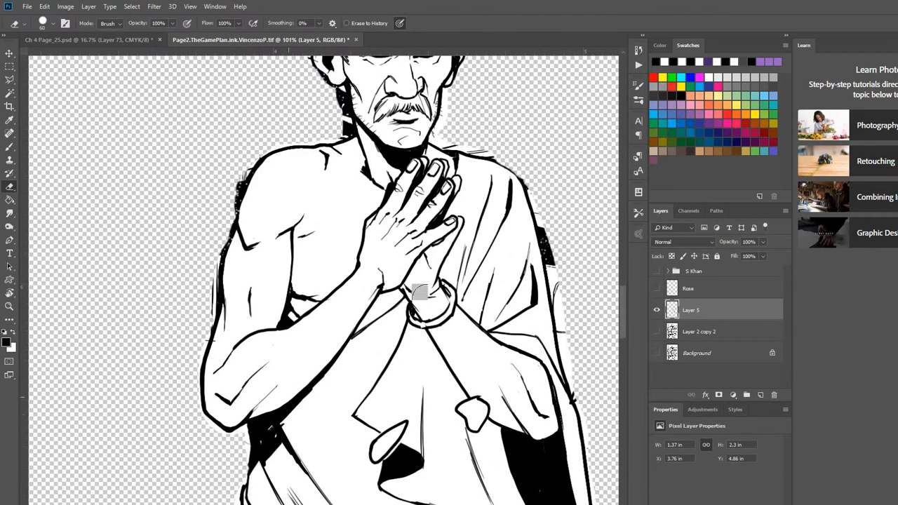
scroll(467, 266, up, 2)
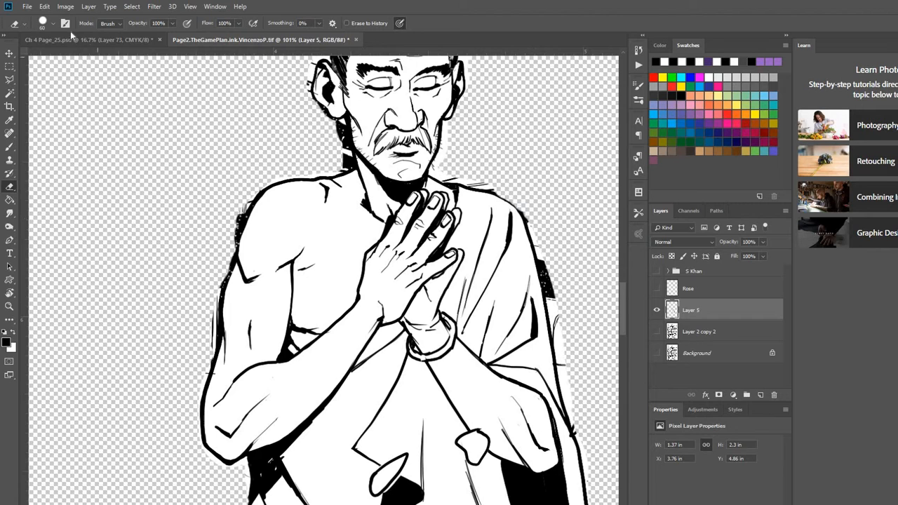
click(44, 6)
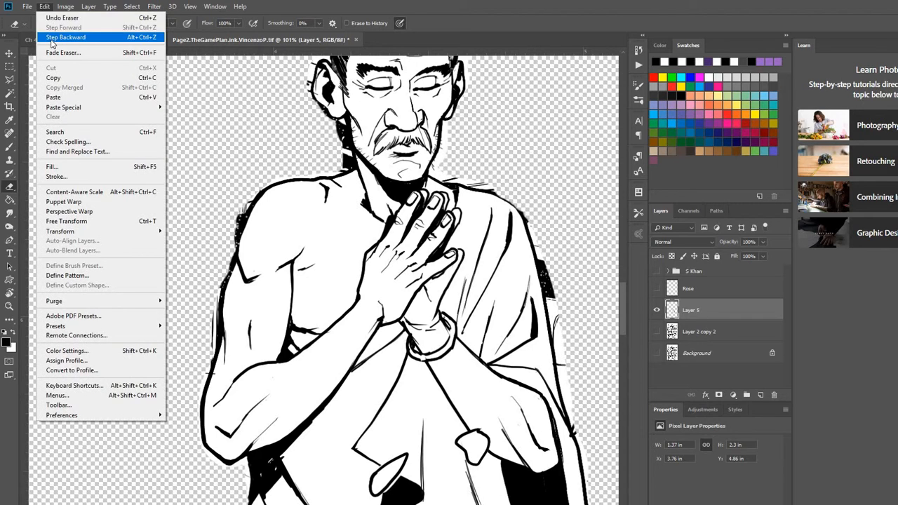
click(63, 36)
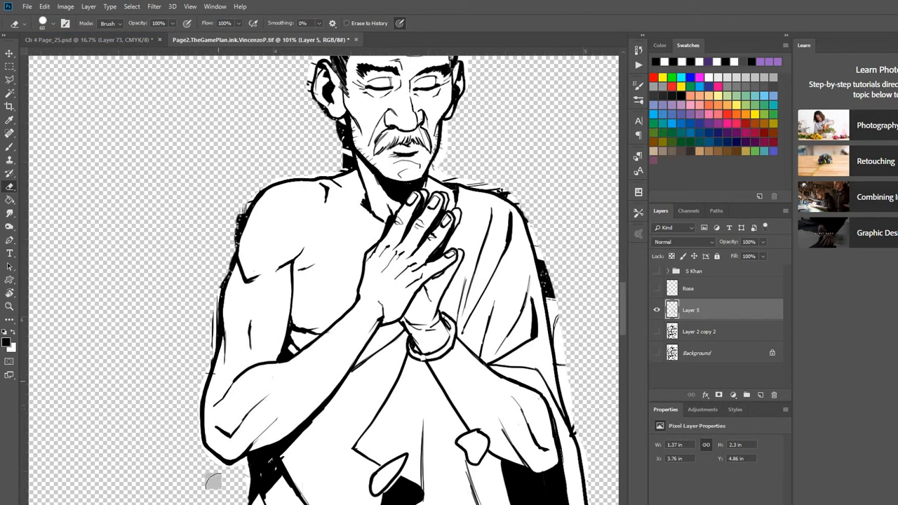
scroll(446, 411, down, 1)
scroll(443, 398, down, 2)
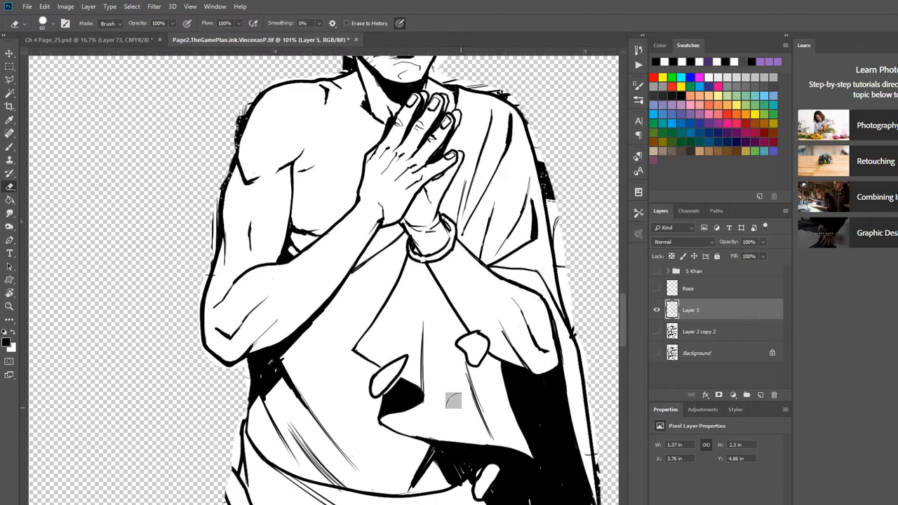
scroll(537, 393, up, 5)
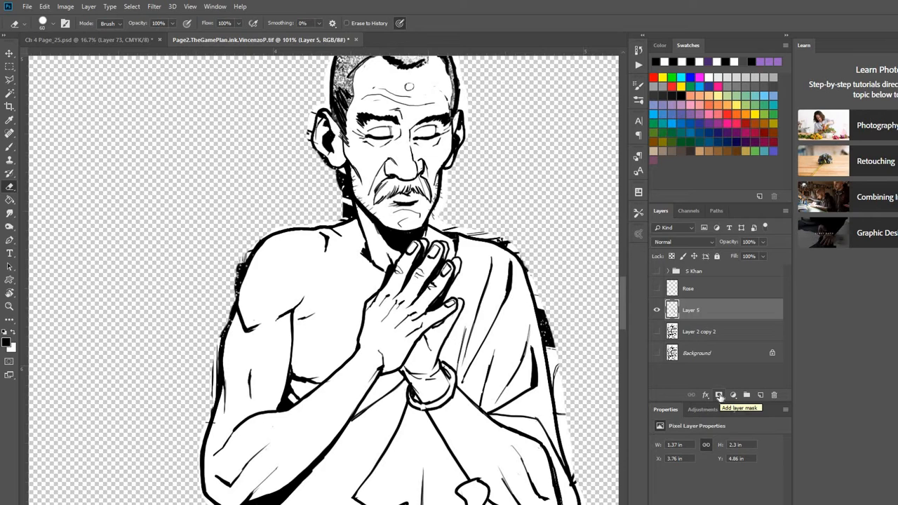
Add a layer mask to the monk's layer and make the mask, not the artwork, the active editing target.
click(718, 396)
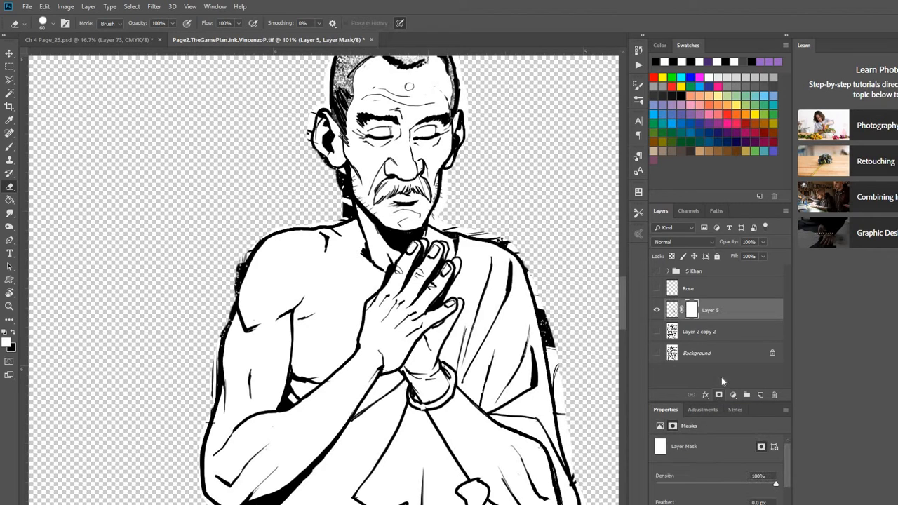
click(674, 310)
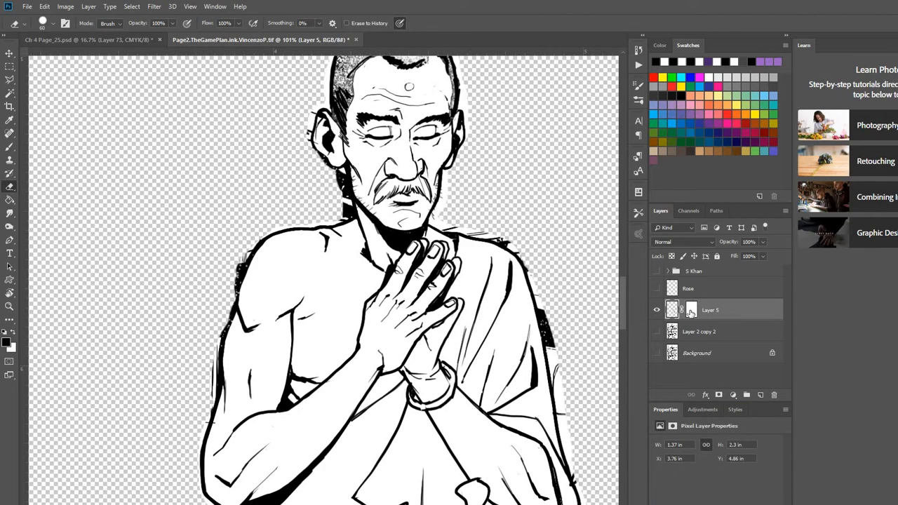
click(691, 312)
click(671, 312)
click(691, 313)
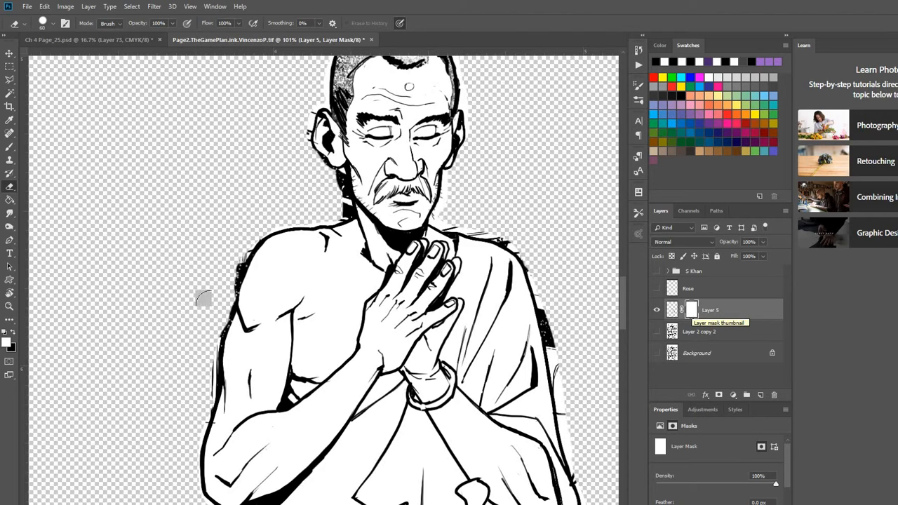
Set the foreground colour to black and the Eraser size to 25 px.
click(12, 335)
key(bracketright)
key(bracketleft)
click(52, 23)
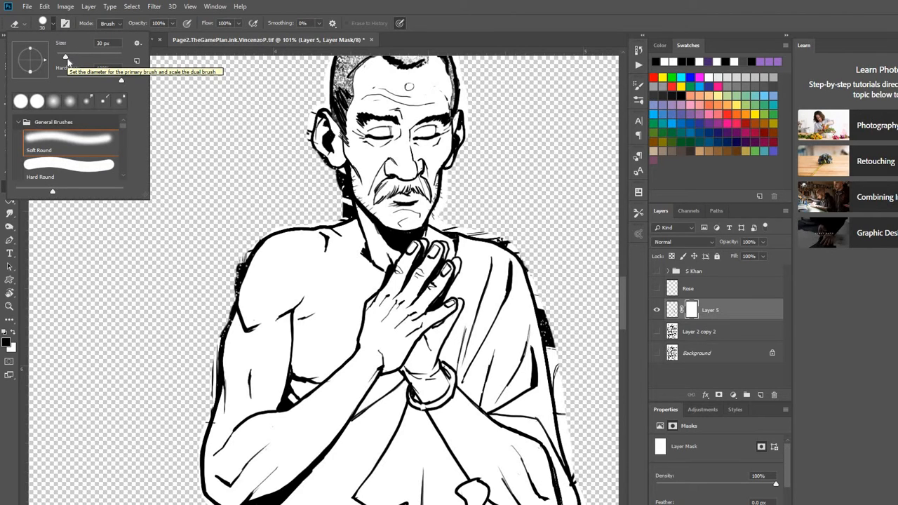
drag(65, 58, 71, 58)
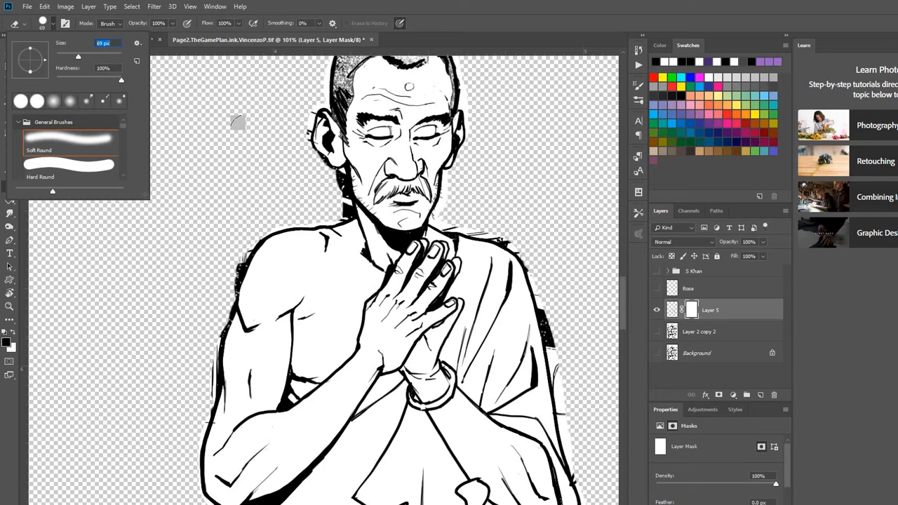
click(103, 56)
click(63, 55)
click(209, 138)
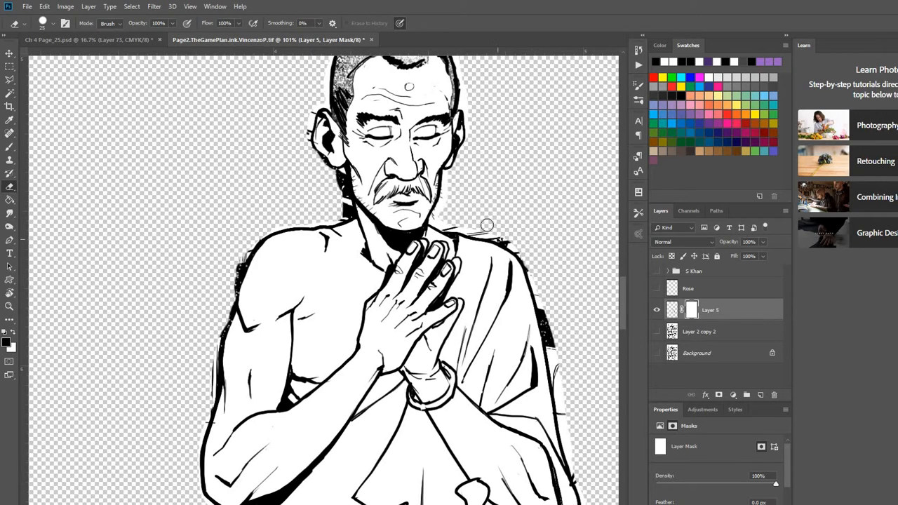
Try hiding the stray ink above the draped shoulder on the mask with the Eraser, and undo it.
click(12, 334)
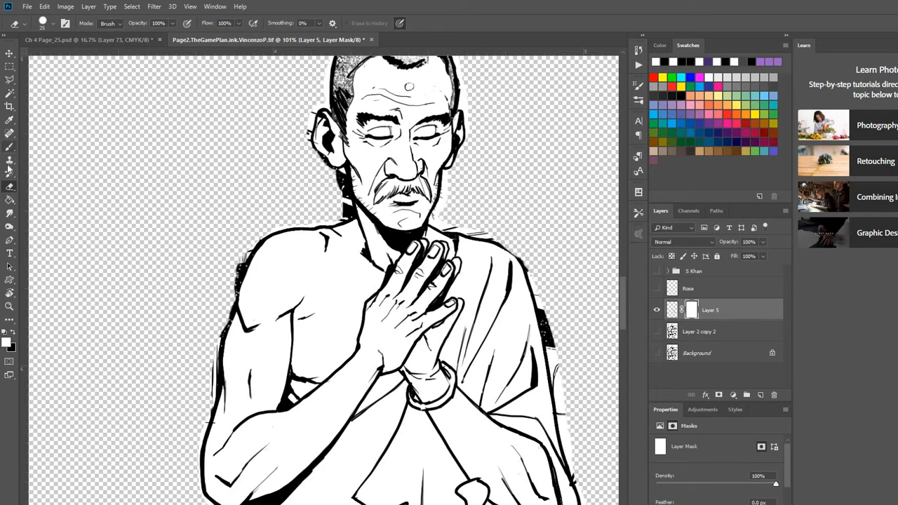
click(44, 7)
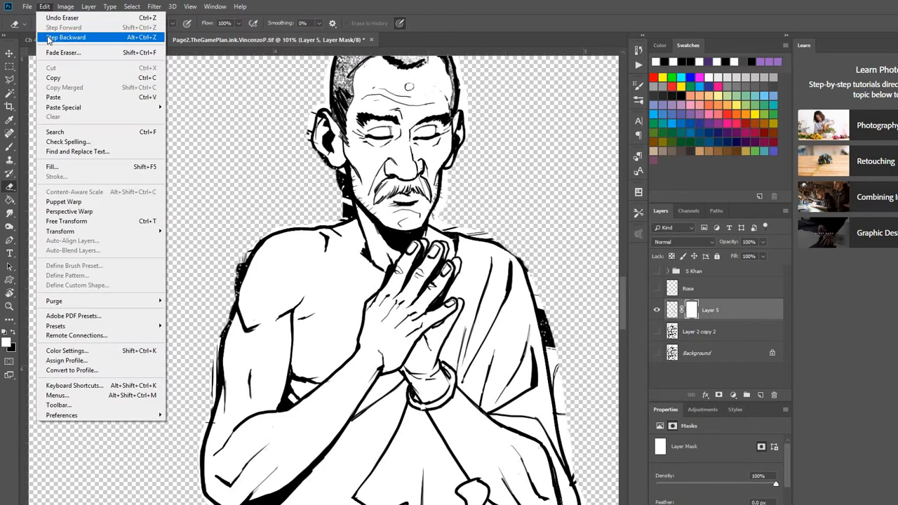
click(42, 34)
click(4, 334)
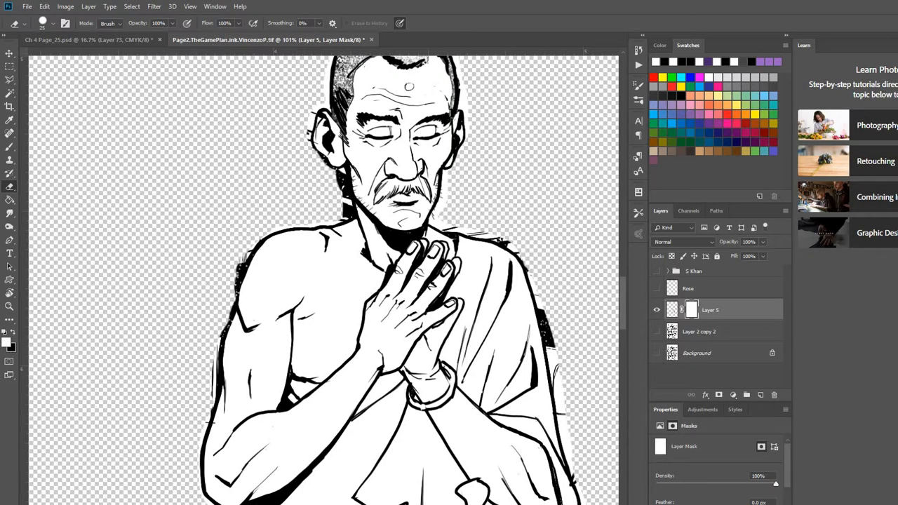
Switch to the Brush tool with black as the foreground colour and reduce the brush size to 20 px.
click(13, 332)
click(9, 147)
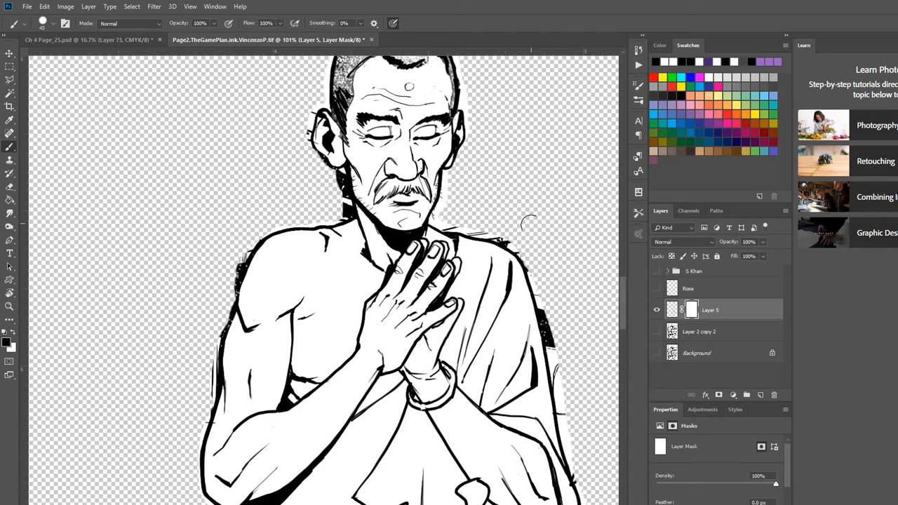
key(bracketright)
key(bracketleft)
key(bracketleft)
key(bracketleft)
key(bracketleft)
key(bracketleft)
key(bracketleft)
key(bracketleft)
key(bracketleft)
key(bracketleft)
key(bracketleft)
key(bracketleft)
key(bracketleft)
Paint black on the mask to hide the stray ink and white fringe above the draped shoulder and beside the neck.
scroll(513, 231, up, 5)
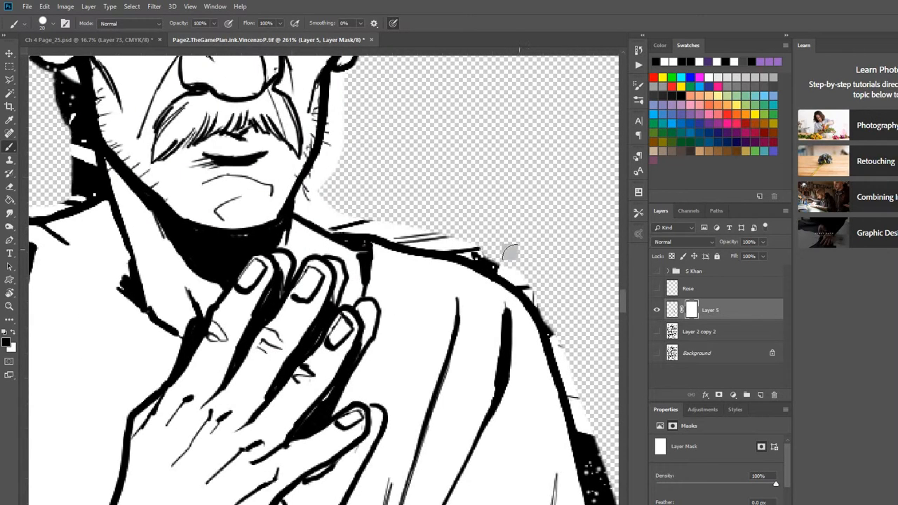
mouse_move(510, 251)
mouse_down()
mouse_move(417, 228)
mouse_move(404, 239)
mouse_up()
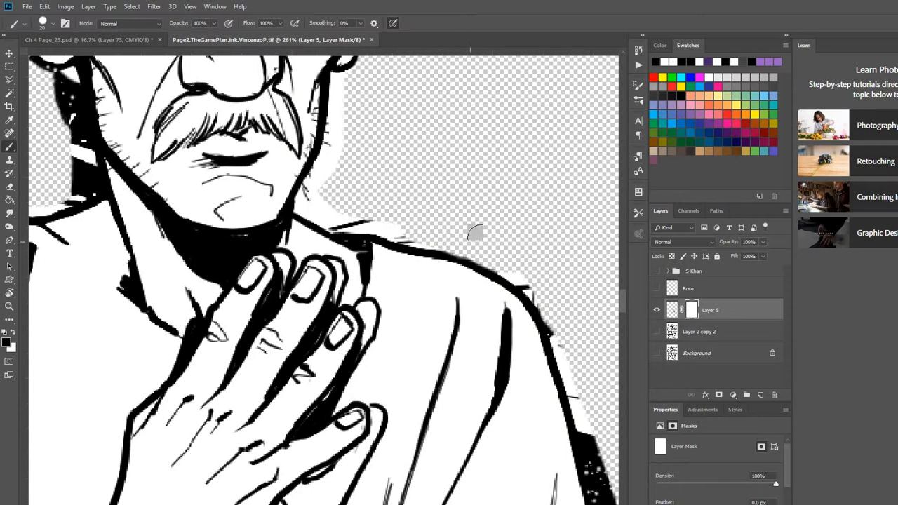
click(12, 335)
click(14, 333)
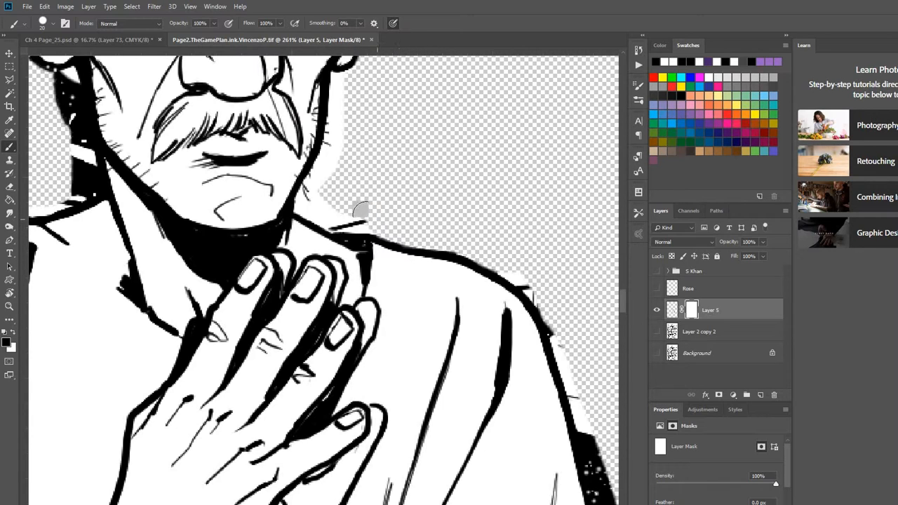
click(53, 26)
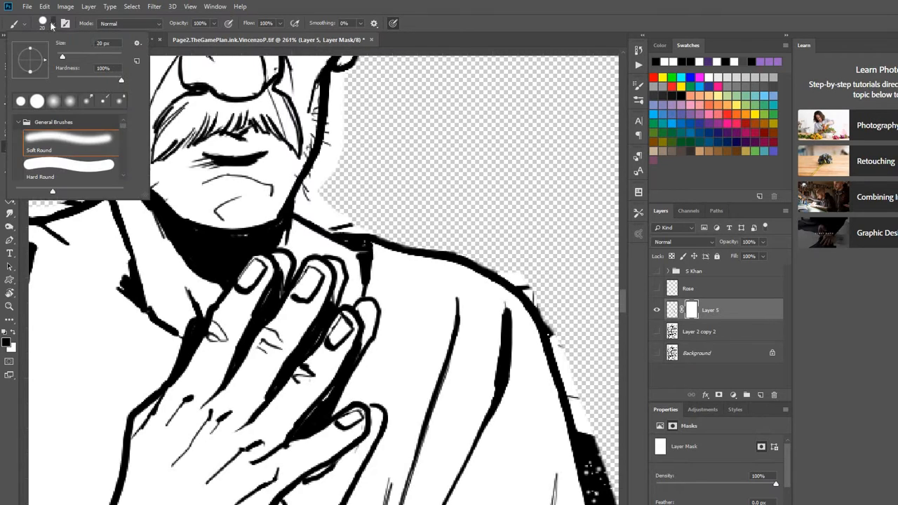
click(386, 144)
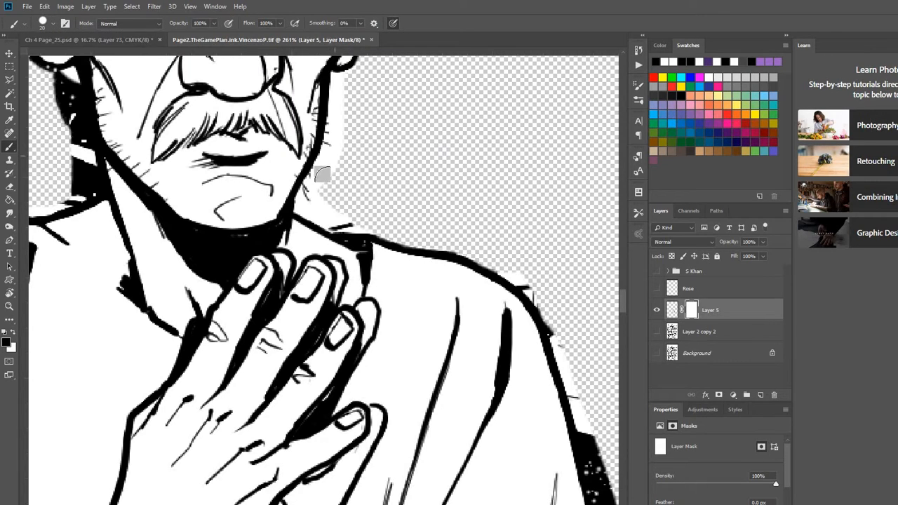
mouse_move(342, 207)
mouse_down()
mouse_move(325, 203)
mouse_move(339, 168)
mouse_up()
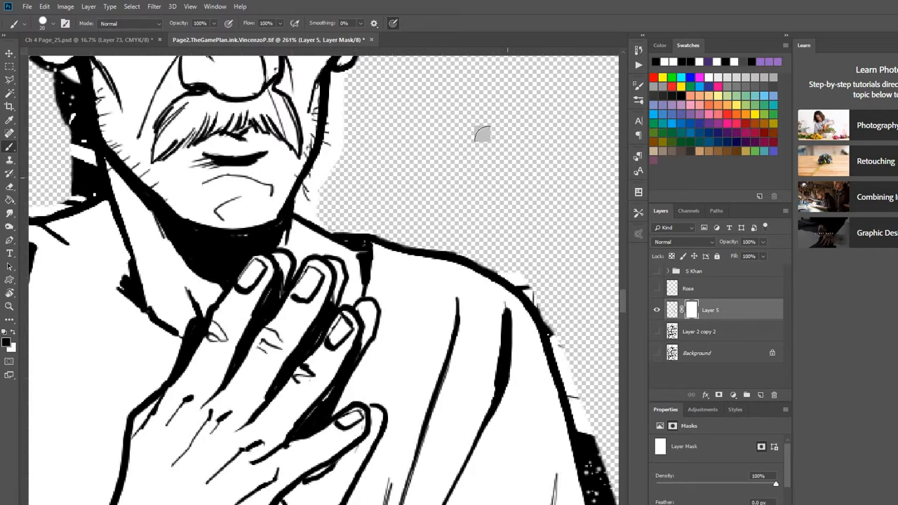
Mask out the white fringe and stray marks around the monk's right ear.
drag(453, 168, 518, 408)
drag(507, 232, 507, 321)
mouse_move(534, 155)
mouse_down()
mouse_move(545, 237)
mouse_move(582, 64)
mouse_up()
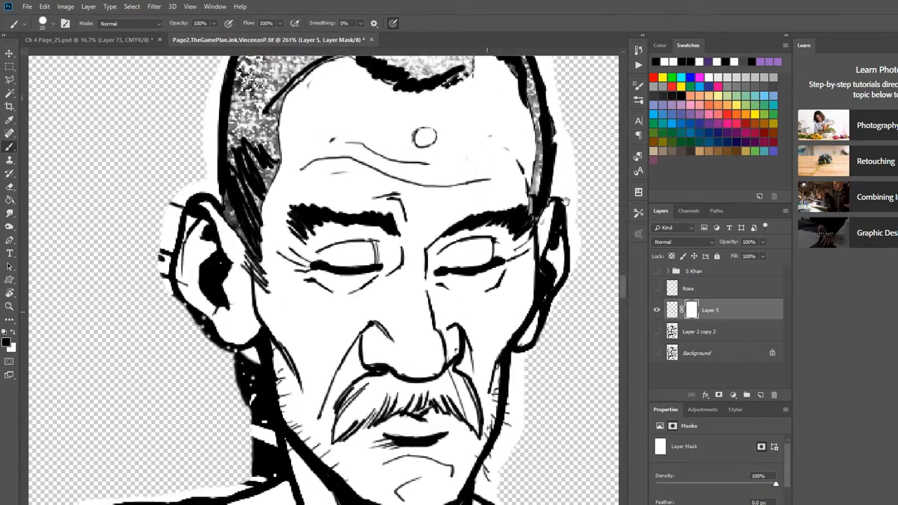
drag(492, 175, 502, 205)
drag(393, 280, 443, 194)
drag(330, 226, 355, 274)
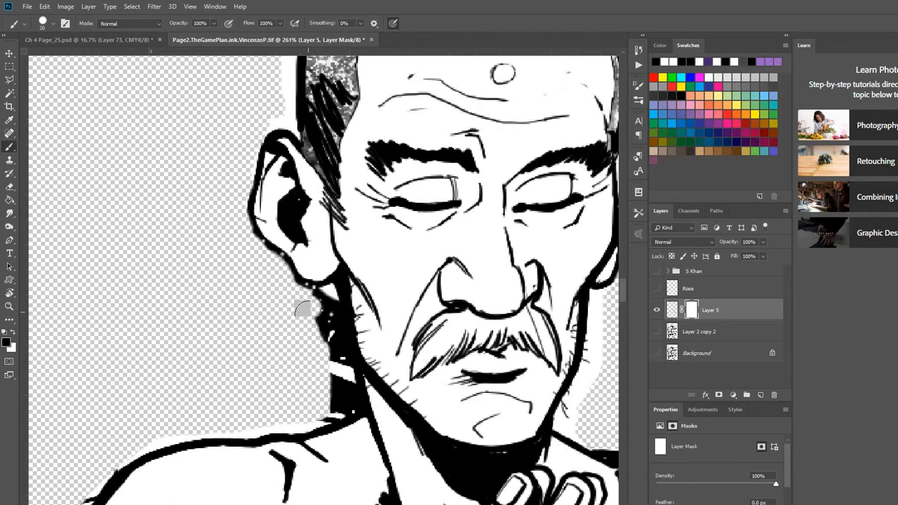
Reduce the brush to 7 px and mask out the black background ink behind the neck, between the ear and bare shoulder.
key(bracketleft)
key(bracketleft)
drag(307, 296, 319, 292)
mouse_move(306, 303)
mouse_down()
mouse_move(333, 306)
mouse_move(336, 322)
mouse_move(330, 306)
mouse_move(322, 335)
mouse_move(314, 312)
mouse_move(331, 344)
mouse_move(332, 322)
mouse_move(347, 364)
mouse_move(339, 336)
mouse_up()
mouse_move(349, 381)
mouse_down()
mouse_move(339, 357)
mouse_move(331, 384)
mouse_move(330, 372)
mouse_up()
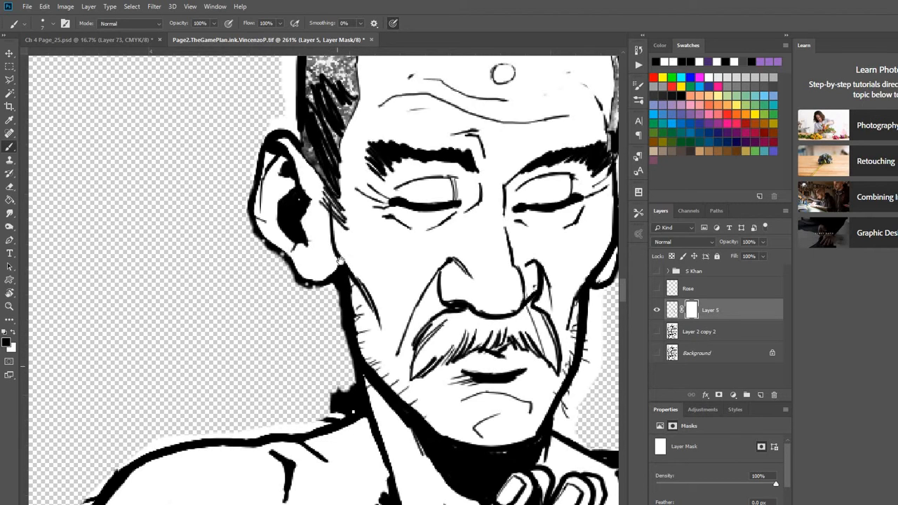
scroll(339, 261, down, 5)
scroll(357, 270, up, 2)
mouse_move(357, 276)
mouse_down()
mouse_move(357, 287)
mouse_move(336, 295)
mouse_move(345, 280)
mouse_up()
Mask out the speckled black ink and stray lines along the outside of the bare shoulder and upper arm.
drag(261, 281, 298, 186)
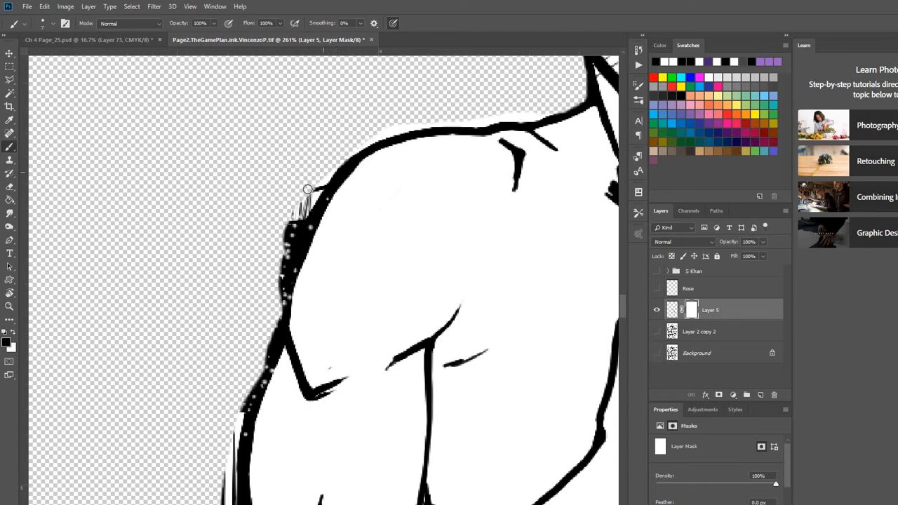
mouse_move(318, 183)
mouse_down()
mouse_move(270, 284)
mouse_move(296, 216)
mouse_move(280, 249)
mouse_move(284, 237)
mouse_move(271, 292)
mouse_up()
scroll(271, 286, down, 5)
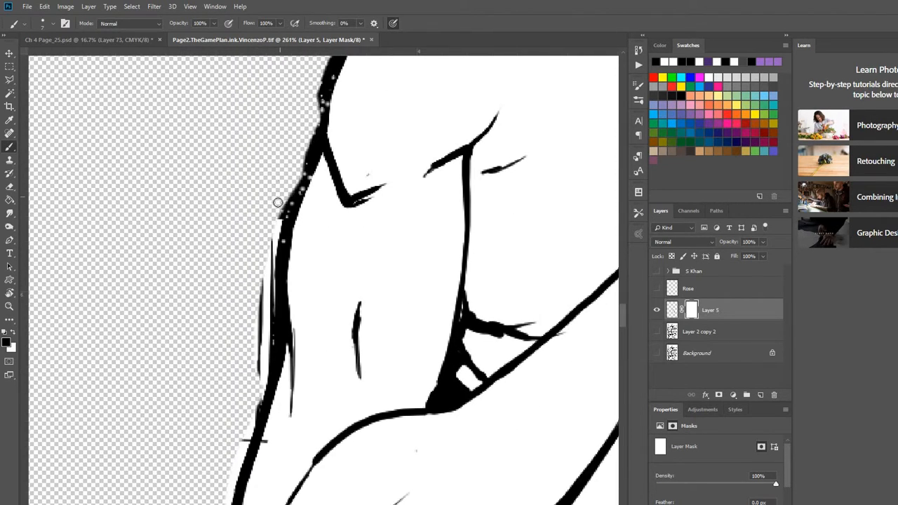
mouse_move(273, 234)
mouse_down()
mouse_move(268, 271)
mouse_move(270, 247)
mouse_move(268, 323)
mouse_move(267, 282)
mouse_up()
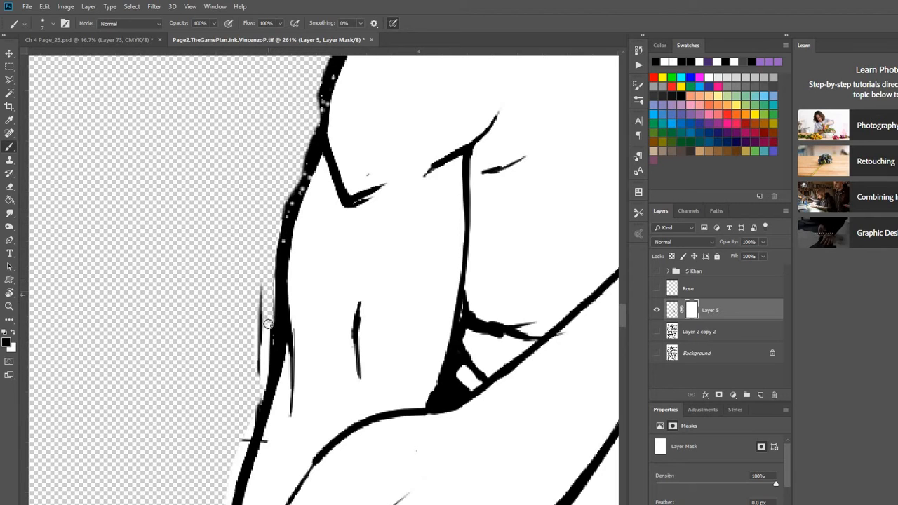
mouse_move(267, 323)
mouse_down()
mouse_move(258, 381)
mouse_move(254, 303)
mouse_up()
Mask out the short line crossing the bare arm's outline above the elbow, and restore the overpainted patch with white.
drag(231, 184, 224, 27)
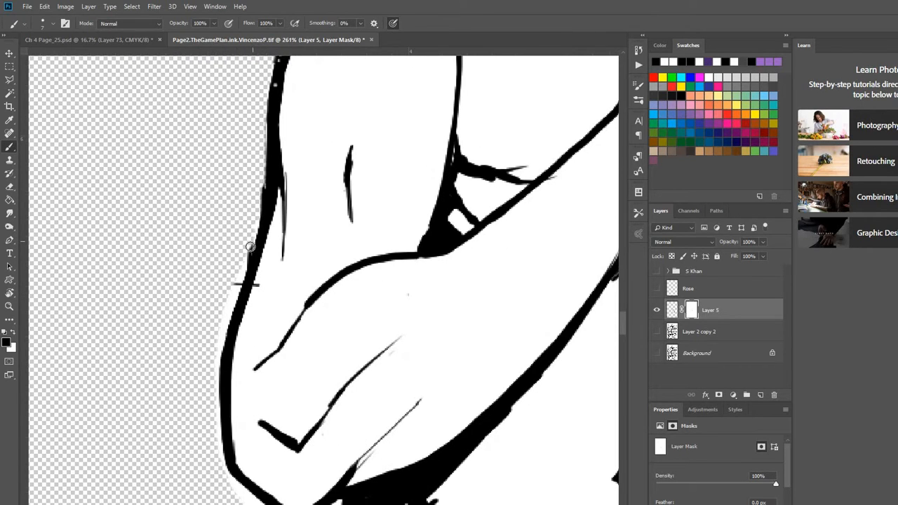
drag(249, 247, 239, 276)
key(x)
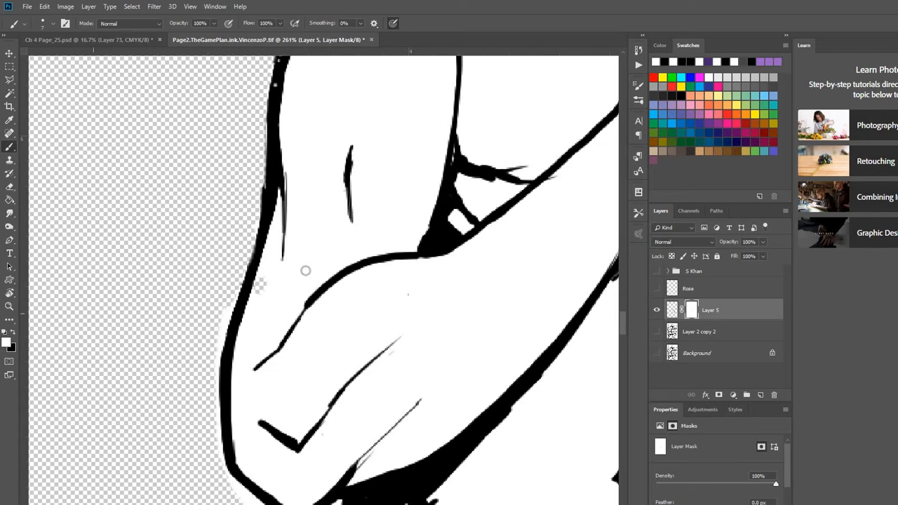
drag(259, 279, 263, 294)
Mask out the white fringe under the bare elbow and the stray marks beside the dark waist cloth below it.
mouse_move(223, 370)
mouse_down()
mouse_move(192, 232)
mouse_move(202, 208)
mouse_move(226, 311)
mouse_move(210, 323)
mouse_up()
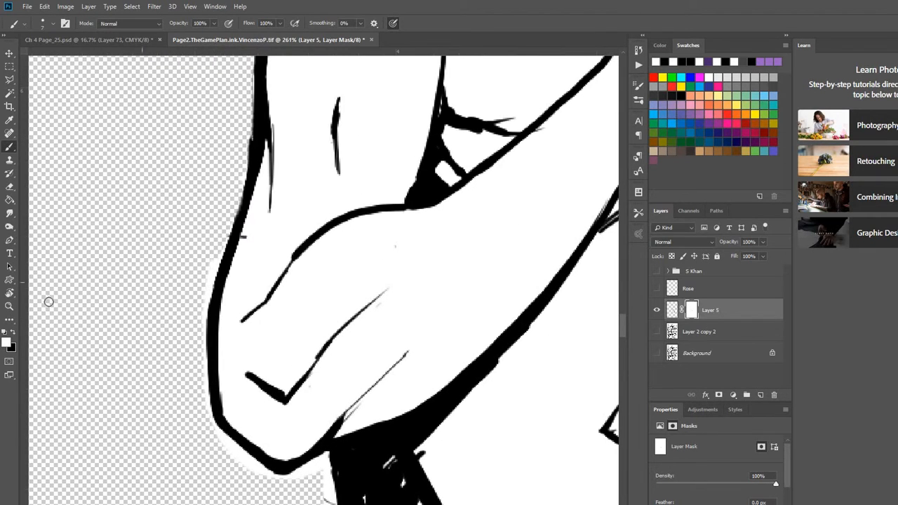
click(13, 333)
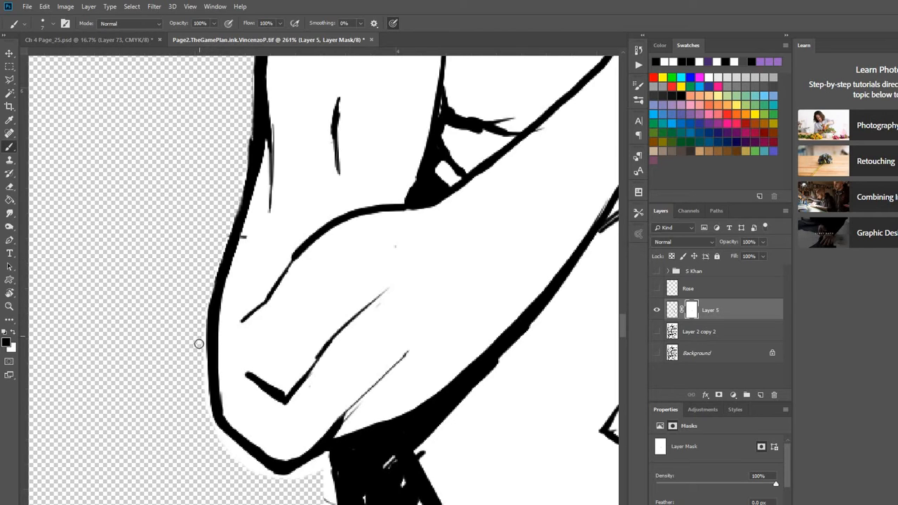
scroll(198, 379, down, 3)
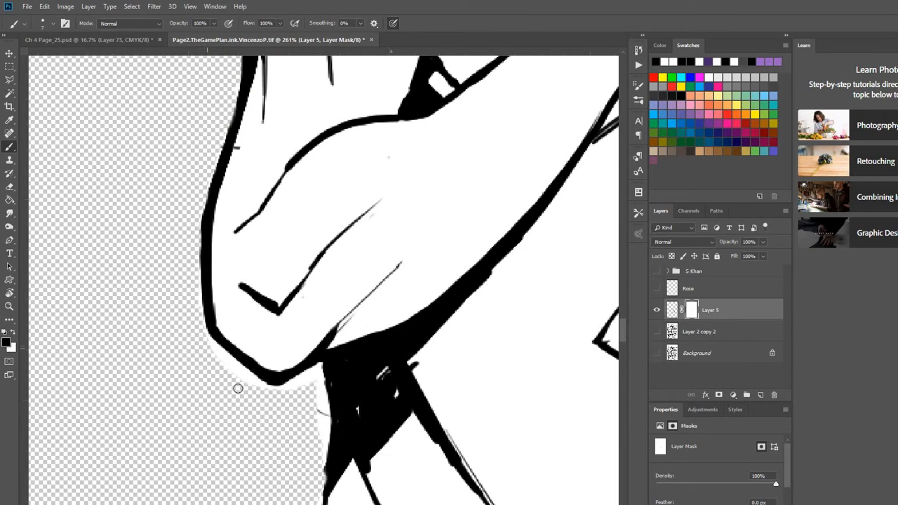
scroll(265, 383, down, 5)
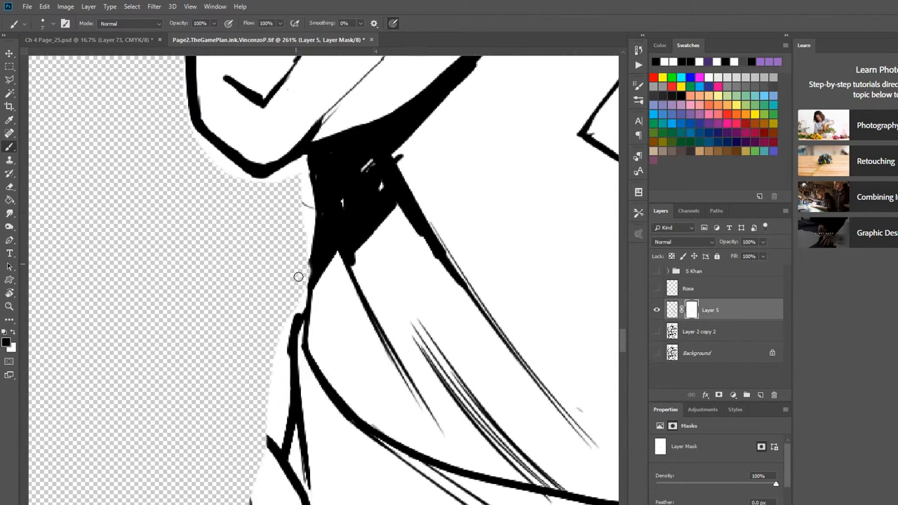
scroll(257, 219, up, 3)
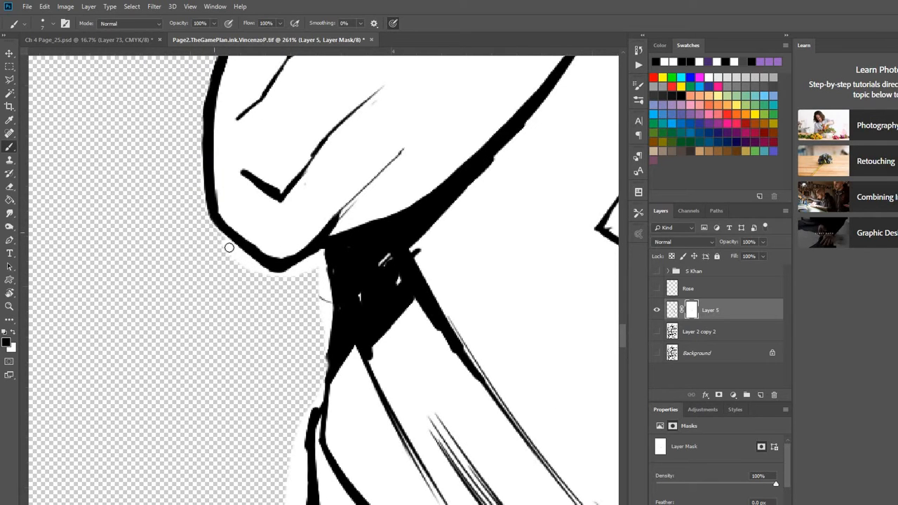
drag(212, 227, 256, 269)
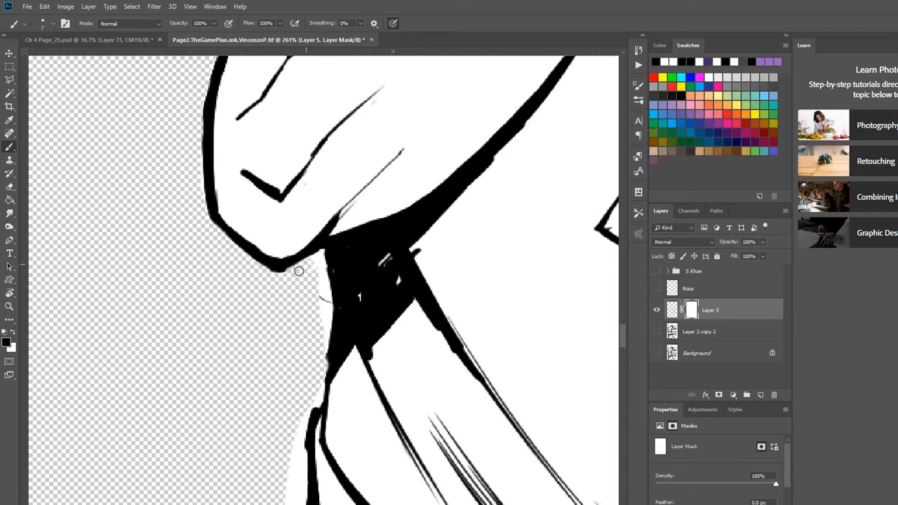
drag(322, 270, 323, 323)
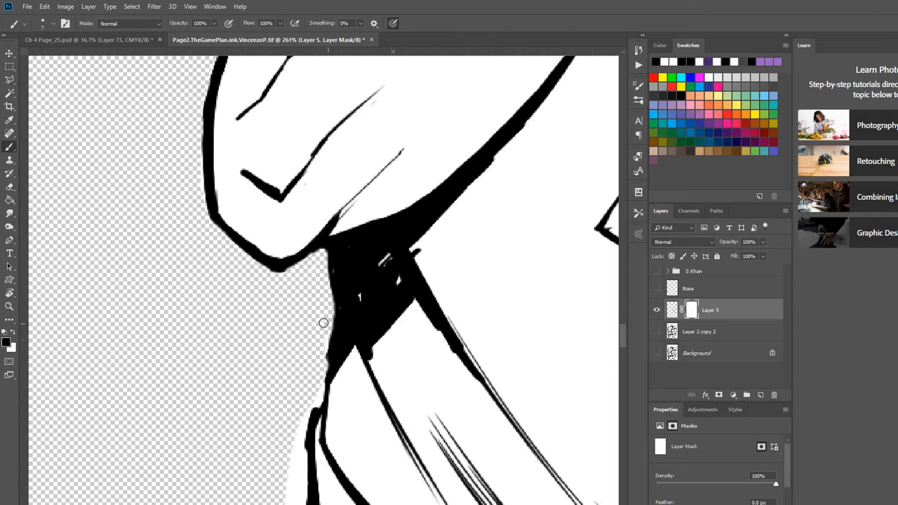
Mask out the white fringe beside the hanging waist fold and the speckled ink along the lower robe's left edge.
mouse_move(357, 245)
mouse_down()
mouse_move(359, 312)
mouse_move(349, 302)
mouse_up()
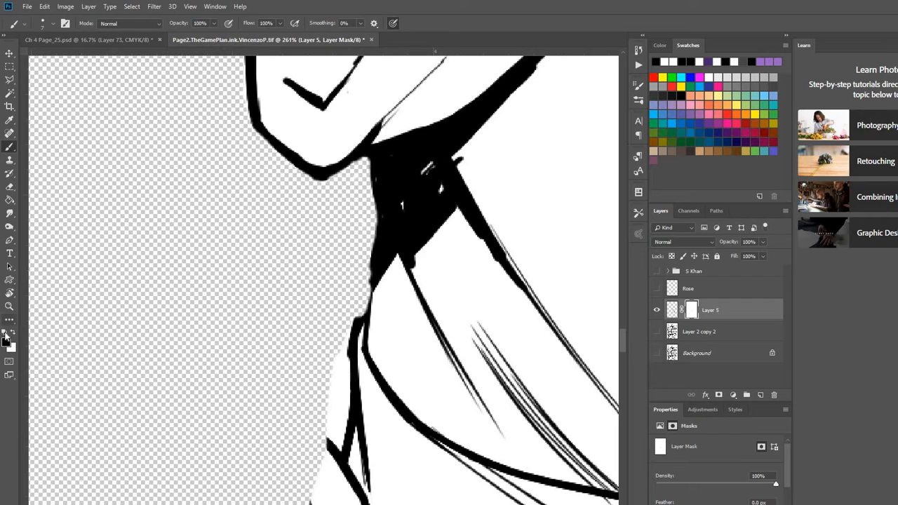
click(14, 333)
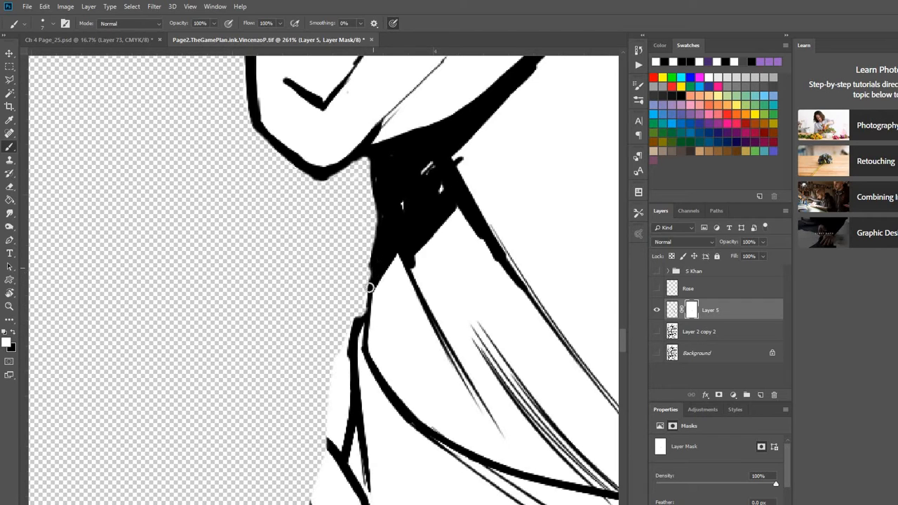
click(14, 337)
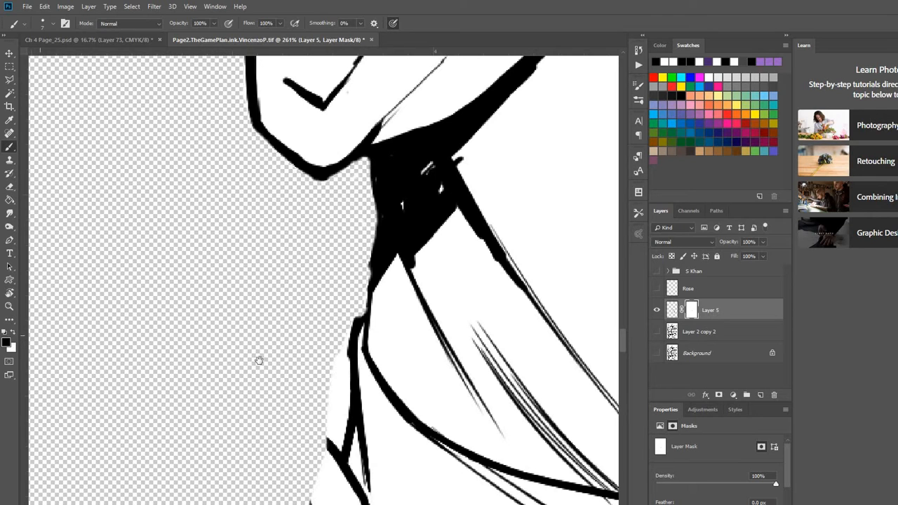
mouse_move(256, 270)
mouse_down()
mouse_move(254, 202)
mouse_move(264, 180)
mouse_move(319, 199)
mouse_move(309, 302)
mouse_move(306, 254)
mouse_up()
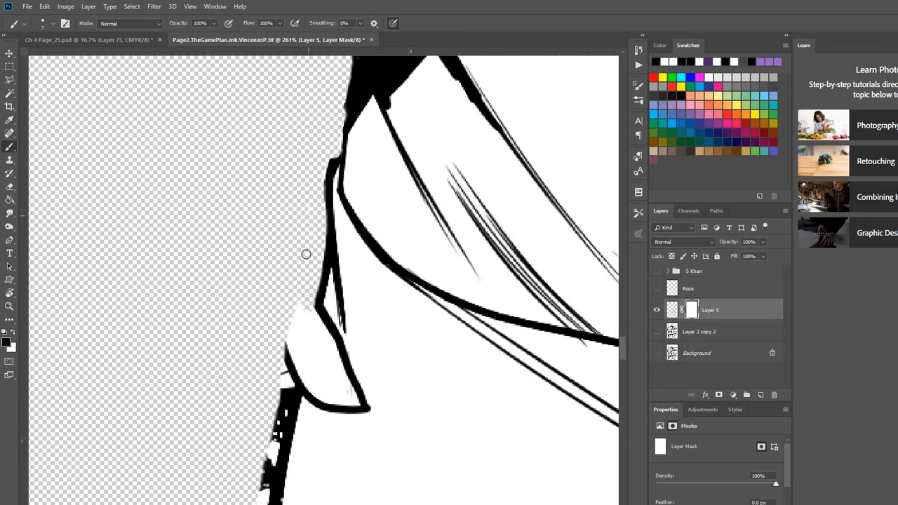
mouse_move(288, 326)
mouse_down()
mouse_move(287, 360)
mouse_move(300, 302)
mouse_up()
mouse_move(295, 360)
mouse_down()
mouse_move(291, 384)
mouse_move(287, 356)
mouse_move(277, 367)
mouse_move(301, 176)
mouse_up()
mouse_move(301, 241)
mouse_down()
mouse_move(291, 314)
mouse_move(288, 294)
mouse_move(279, 327)
mouse_move(278, 385)
mouse_up()
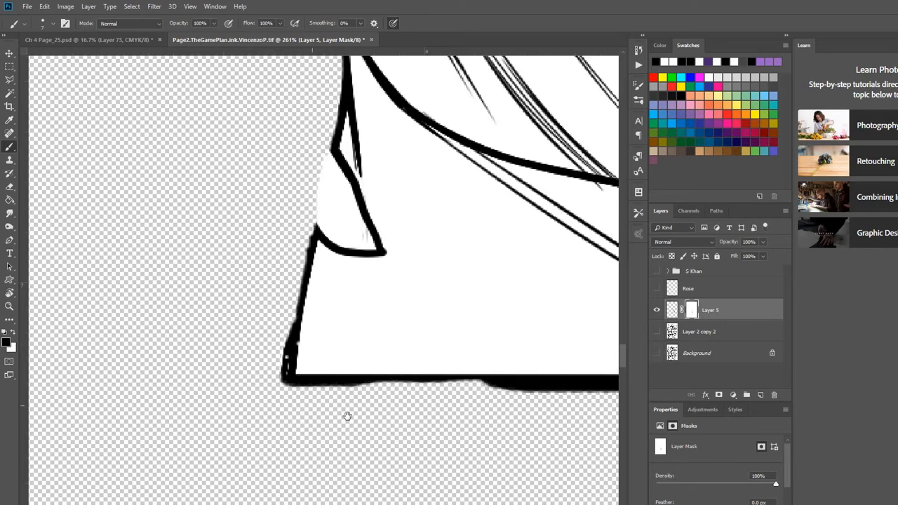
Mask out the excess at the robe's bottom-right corner and the speckled ink along the dark cloth's outer edge.
drag(347, 416, 177, 405)
drag(401, 333, 157, 346)
drag(326, 298, 35, 423)
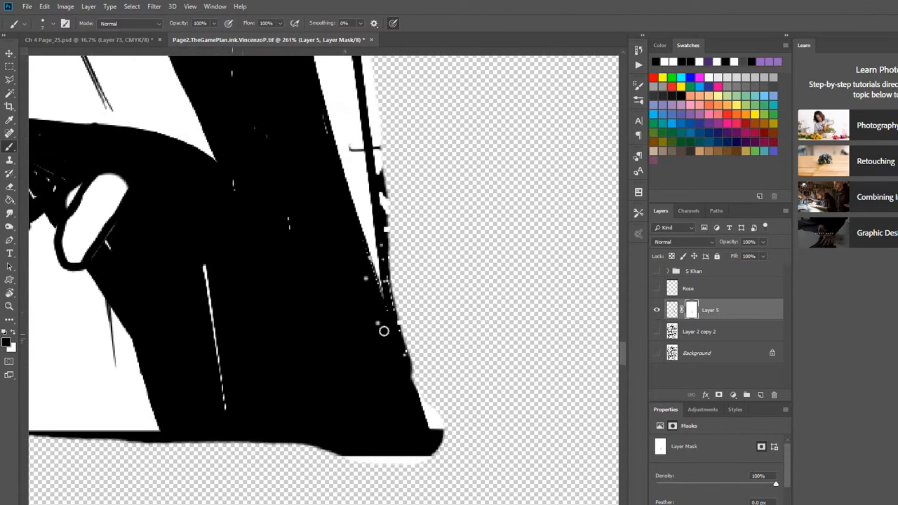
drag(448, 445, 434, 415)
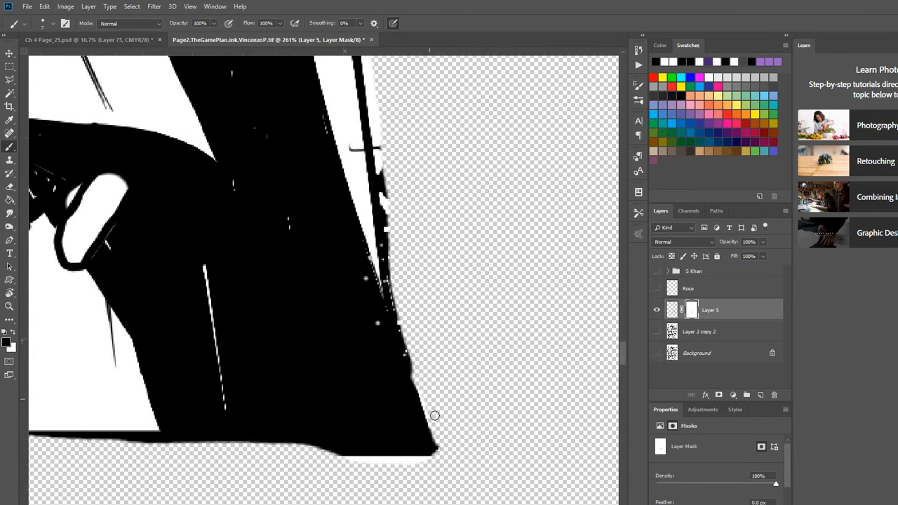
mouse_move(415, 355)
mouse_down()
mouse_move(386, 272)
mouse_move(396, 302)
mouse_move(389, 287)
mouse_move(385, 235)
mouse_move(375, 231)
mouse_move(388, 295)
mouse_move(392, 232)
mouse_move(411, 386)
mouse_up()
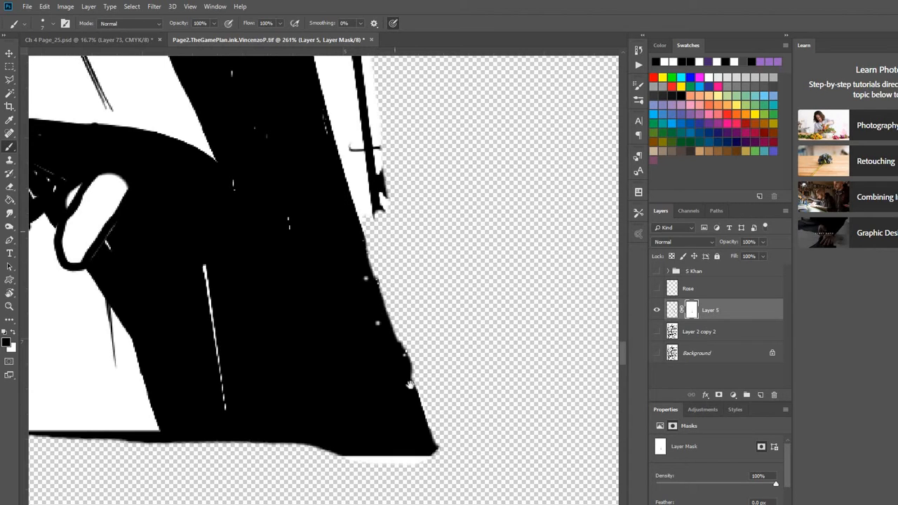
Enlarge the brush to 35 px and try to mask out the outer robe strip beside the dark cloth up to the forearm.
drag(377, 166, 386, 338)
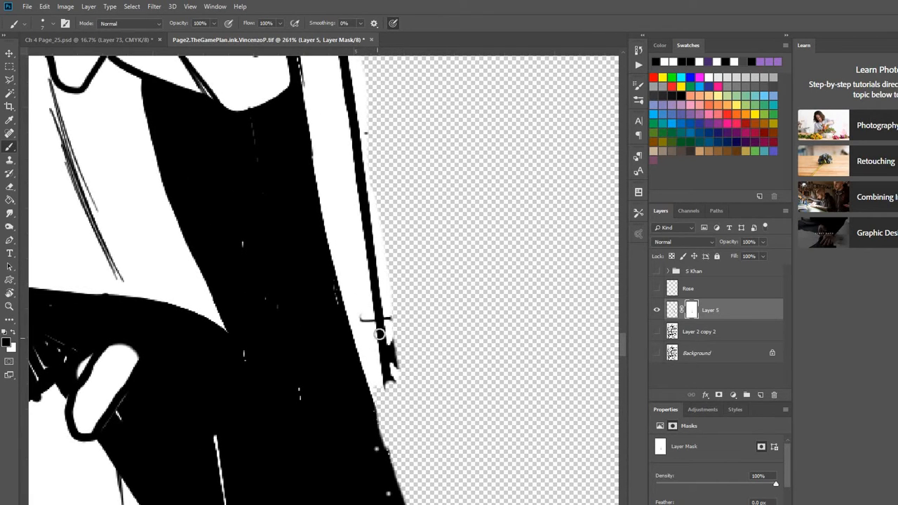
key(bracketright)
mouse_move(377, 318)
mouse_down()
mouse_move(379, 375)
mouse_move(365, 308)
mouse_move(356, 347)
mouse_move(359, 226)
mouse_move(351, 337)
mouse_move(374, 407)
mouse_move(391, 200)
mouse_up()
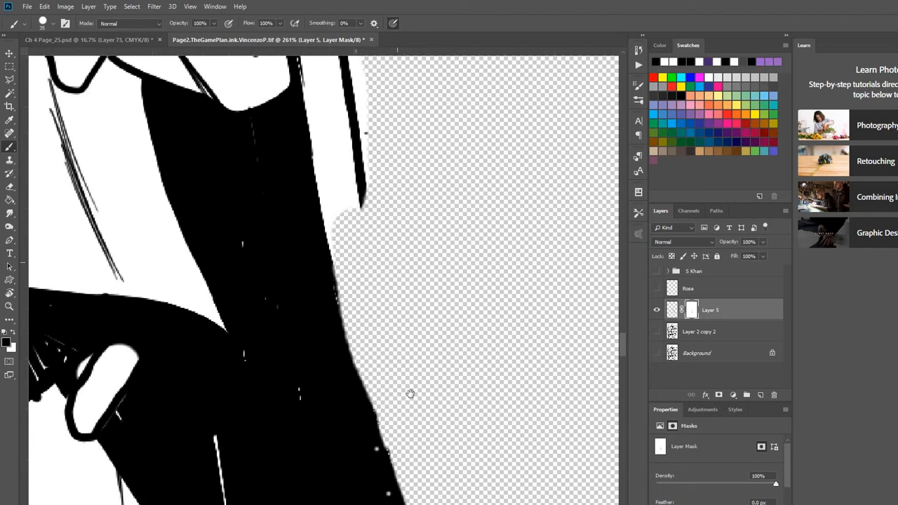
drag(410, 394, 424, 504)
mouse_move(348, 393)
mouse_down()
mouse_move(344, 330)
mouse_move(372, 260)
mouse_move(330, 273)
mouse_move(344, 203)
mouse_move(323, 253)
mouse_move(341, 120)
mouse_move(375, 232)
mouse_up()
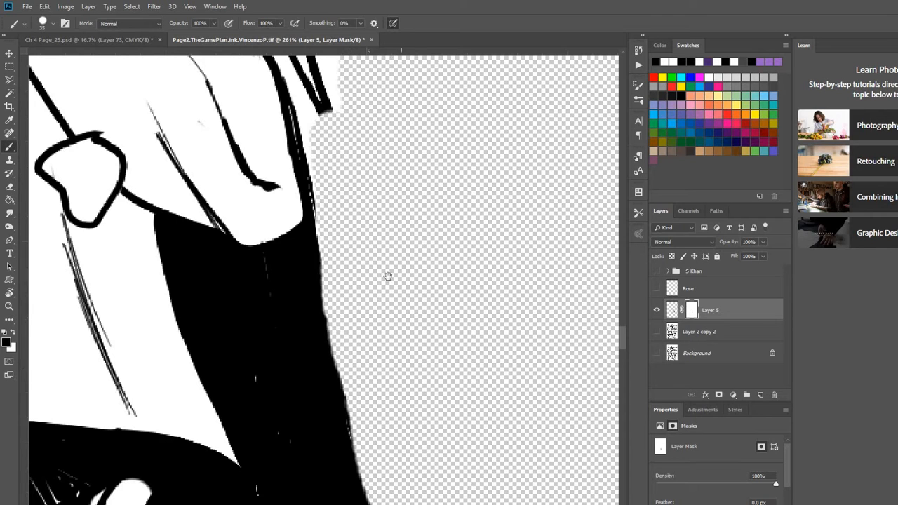
drag(388, 276, 430, 478)
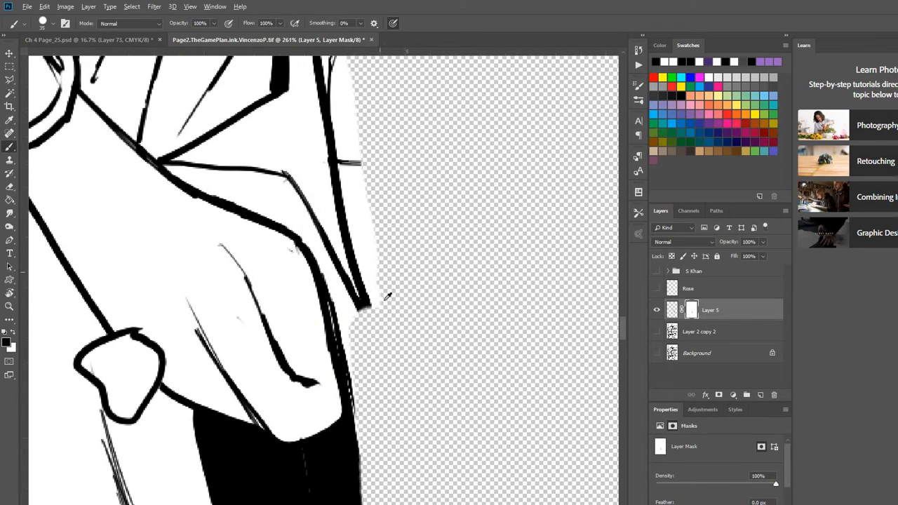
Restore the robe's outer strip beside the dark cloth by painting white on the mask with a 50 px brush.
scroll(388, 296, down, 4)
scroll(372, 314, up, 3)
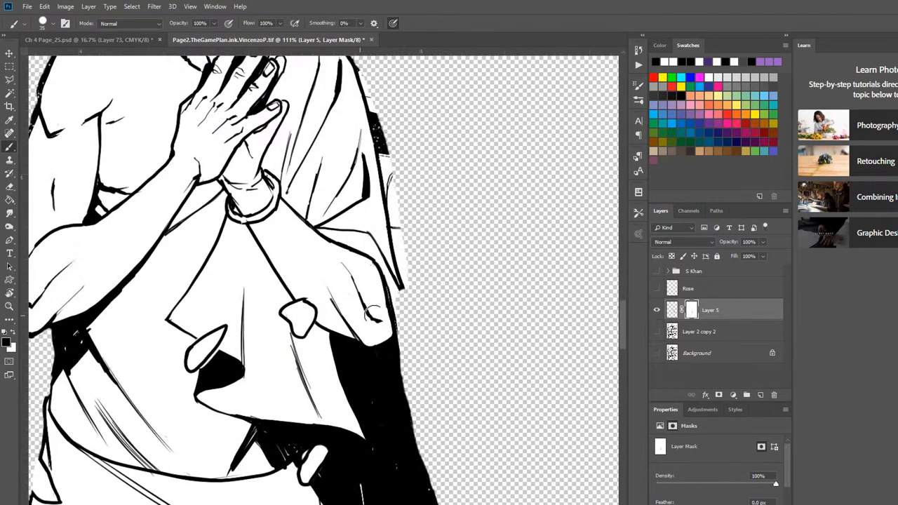
click(12, 333)
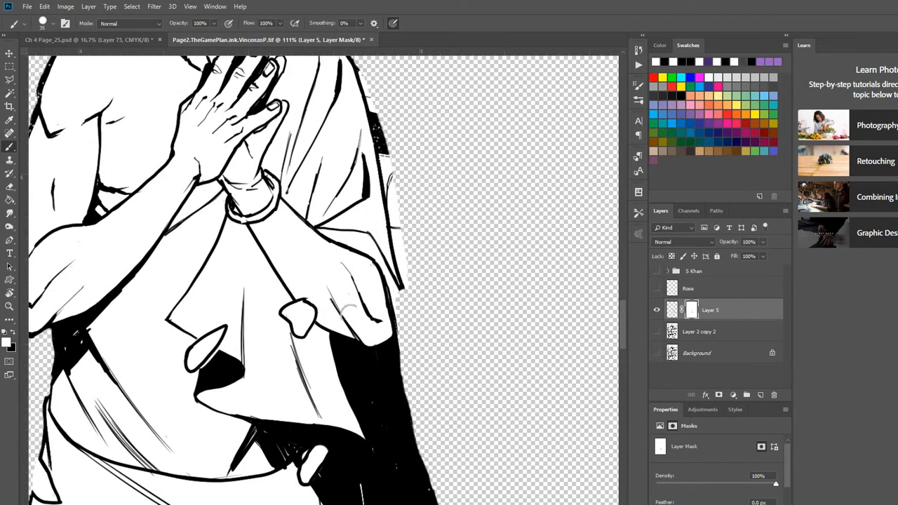
key(bracketright)
key(bracketright)
key(bracketright)
mouse_move(391, 270)
mouse_down()
mouse_move(391, 338)
mouse_move(396, 313)
mouse_move(431, 479)
mouse_move(422, 448)
mouse_move(436, 298)
mouse_move(415, 371)
mouse_move(427, 386)
mouse_move(410, 347)
mouse_up()
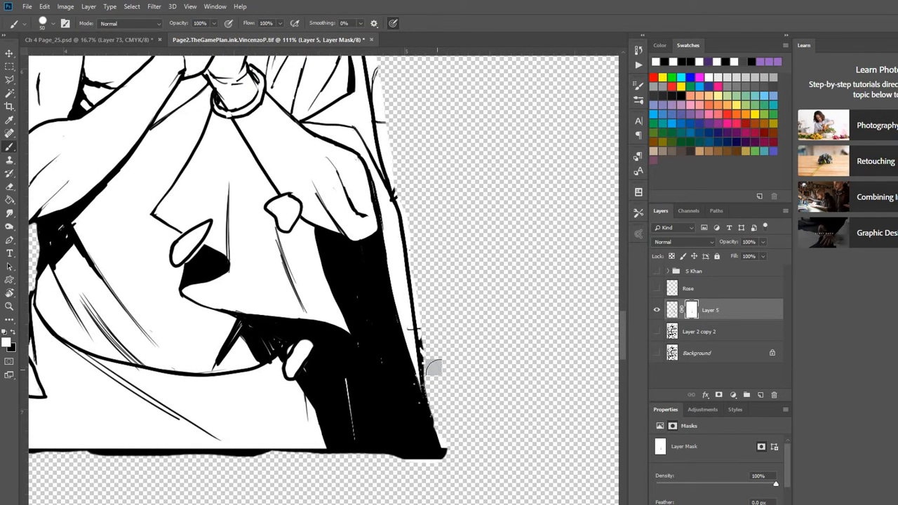
Paint black on the mask to hide the white fringe along the robe's outer edge and atop the draped shoulder.
click(13, 333)
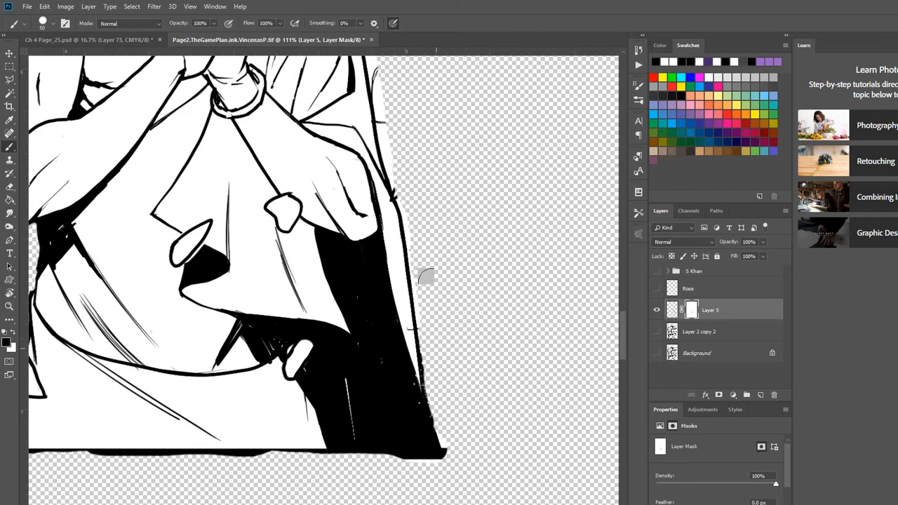
scroll(452, 239, up, 5)
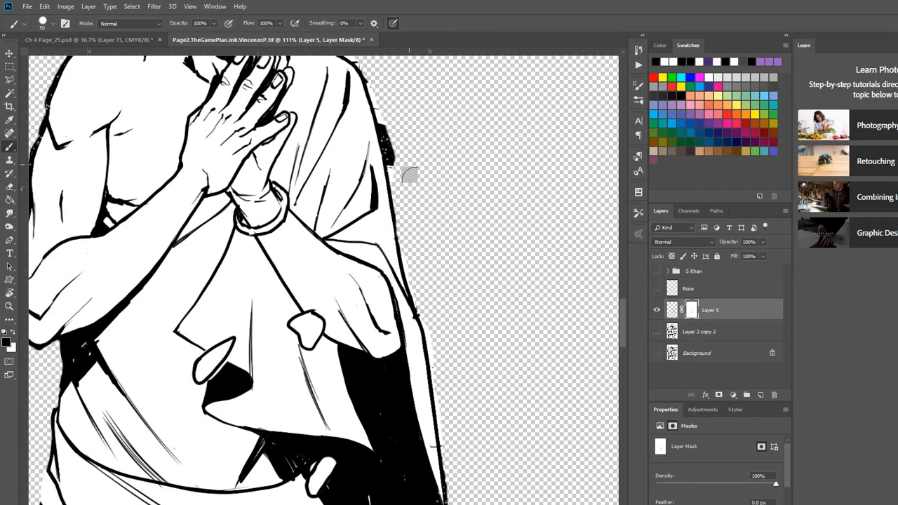
drag(430, 184, 410, 296)
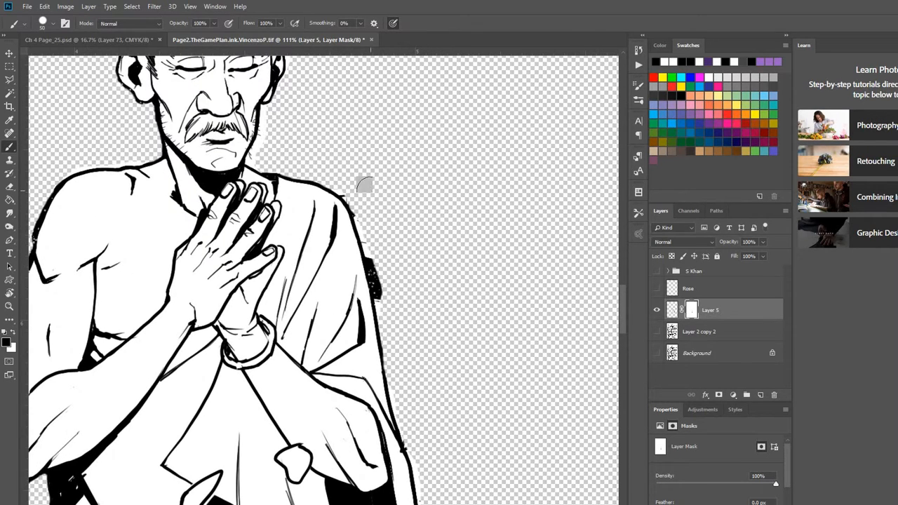
scroll(456, 225, up, 5)
scroll(334, 183, up, 2)
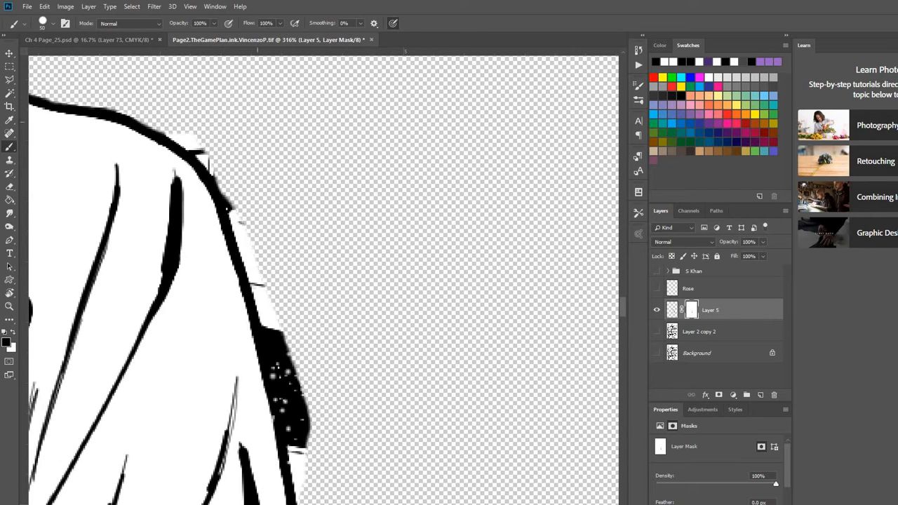
mouse_move(191, 141)
mouse_down()
mouse_move(199, 139)
mouse_move(209, 172)
mouse_move(193, 155)
mouse_up()
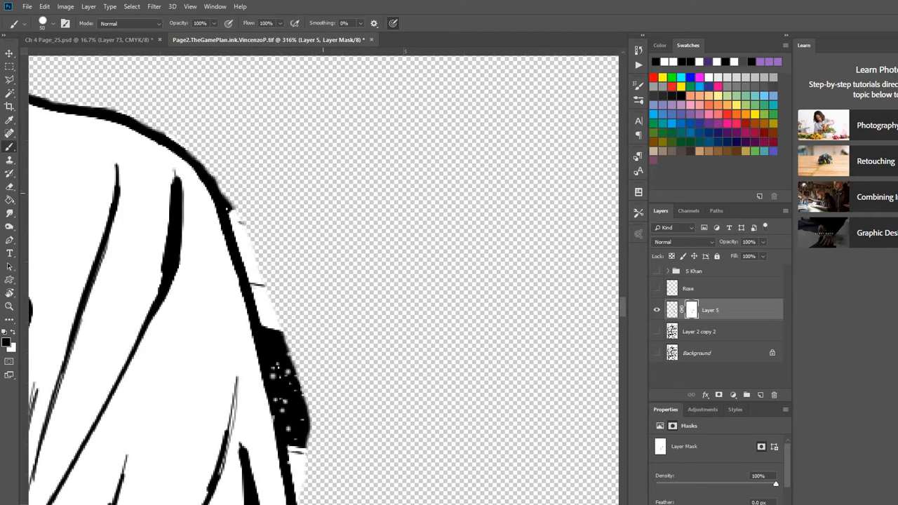
Rotate the canvas for easier strokes and mask out the speckled ink and white fringe along the draped shoulder and sleeve.
key(r)
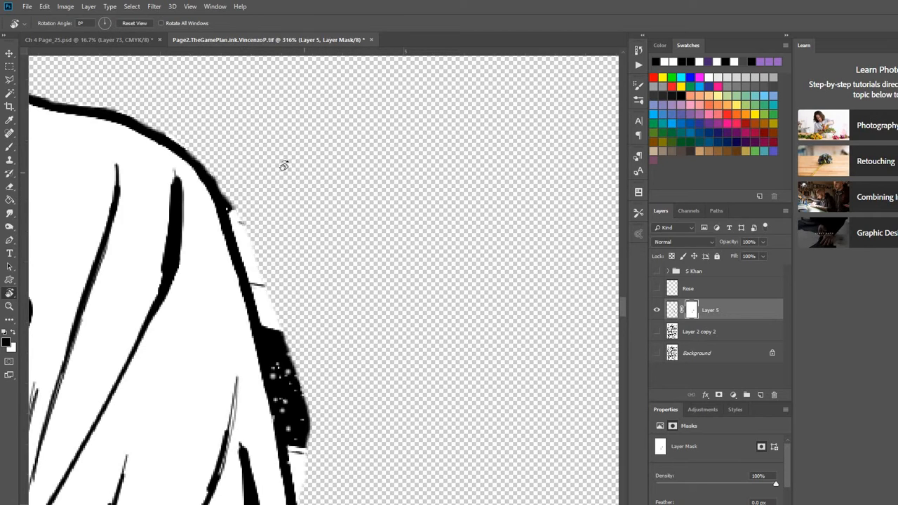
mouse_move(319, 152)
mouse_down()
mouse_move(406, 186)
mouse_move(401, 181)
mouse_up()
key(b)
drag(266, 188, 342, 106)
drag(331, 178, 250, 226)
mouse_move(281, 200)
mouse_down()
mouse_move(323, 177)
mouse_move(256, 212)
mouse_move(361, 141)
mouse_move(386, 111)
mouse_up()
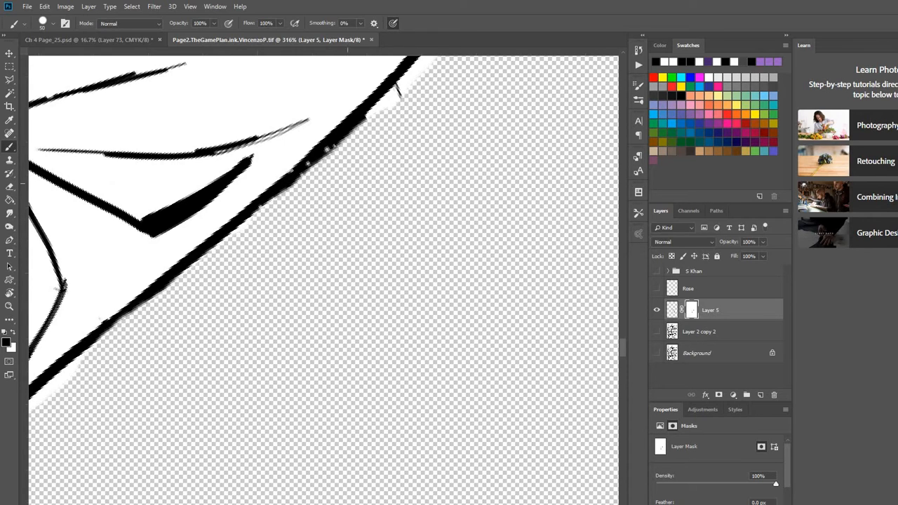
drag(309, 169, 414, 80)
drag(427, 114, 331, 267)
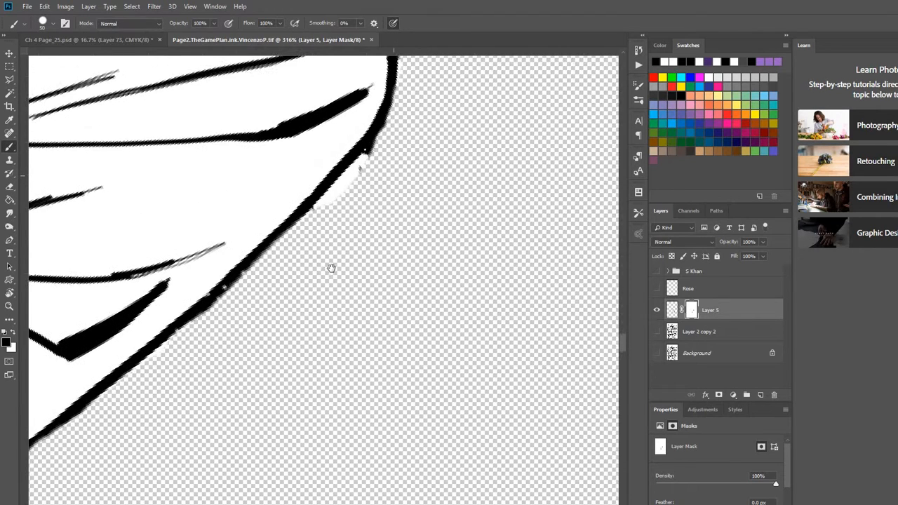
mouse_move(361, 153)
mouse_down()
mouse_move(324, 205)
mouse_move(371, 149)
mouse_up()
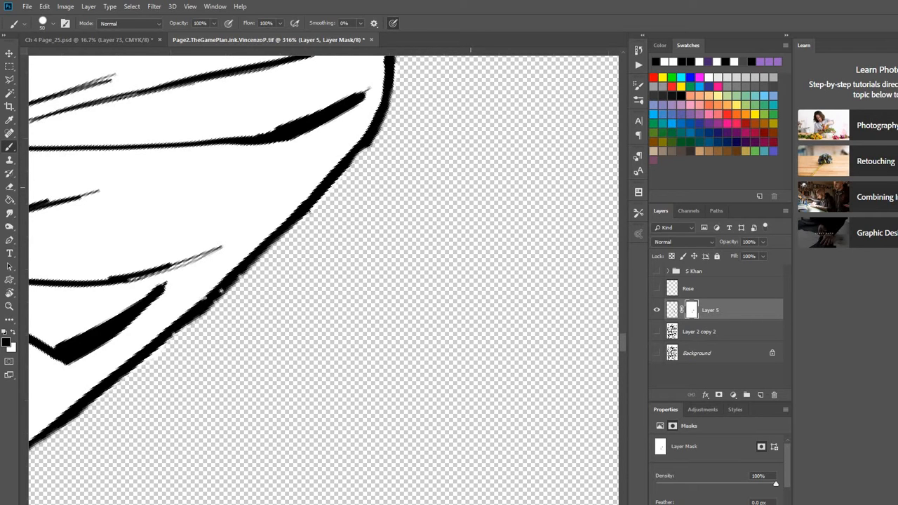
scroll(323, 281, up, 5)
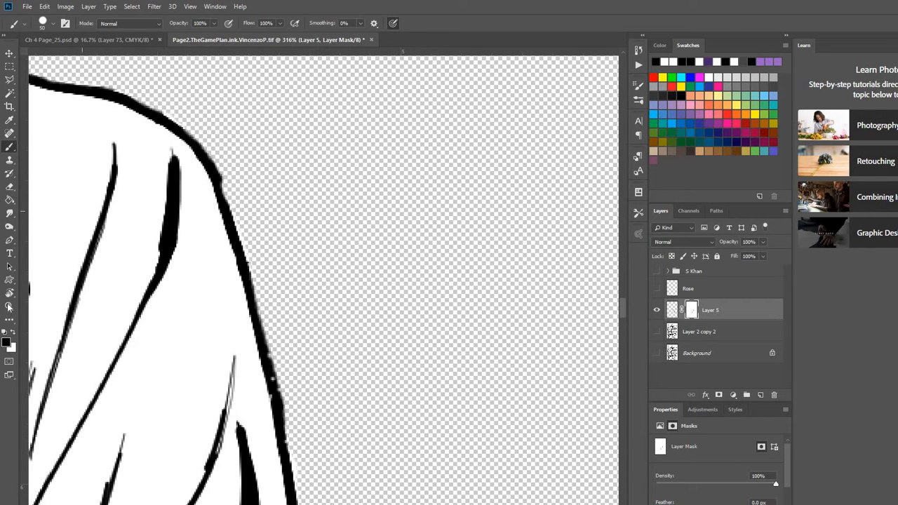
Restore the over-masked bit of outline on the draped shoulder with white and review the whole monk.
click(14, 331)
drag(220, 177, 231, 207)
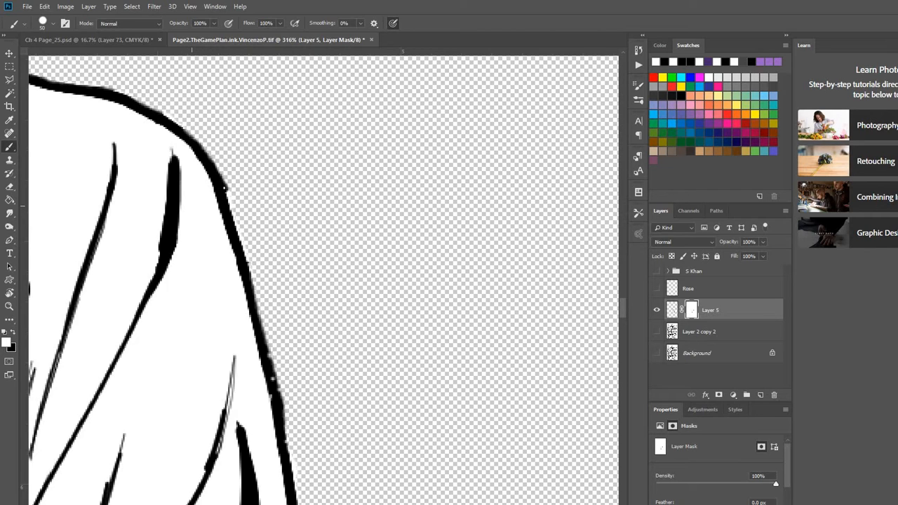
scroll(252, 341, down, 8)
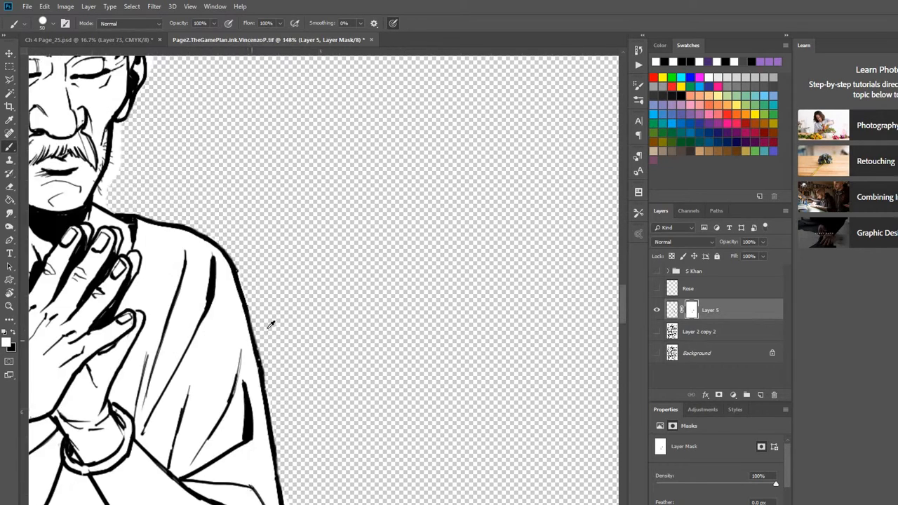
scroll(225, 312, down, 2)
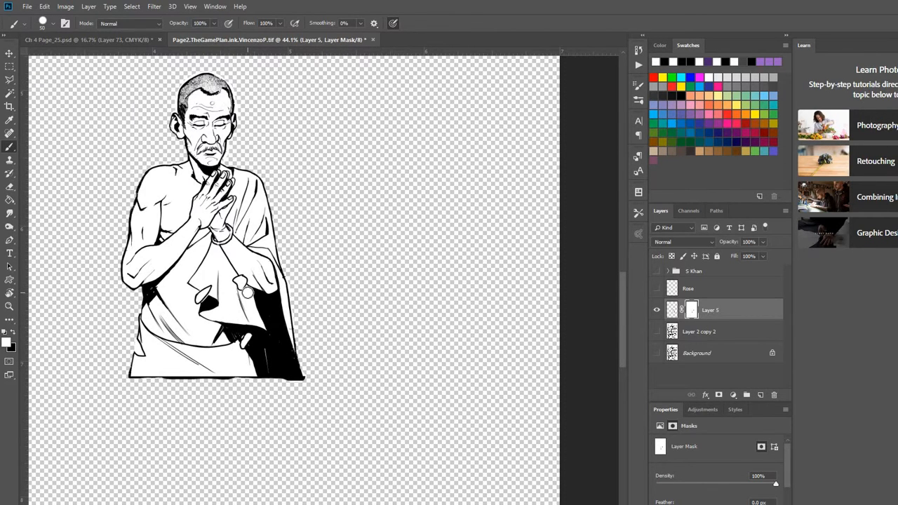
Select the empty area around the monk cut-out, show Layer 2 copy 2, and invert the selection to cover the monk's silhouette.
click(9, 93)
click(81, 148)
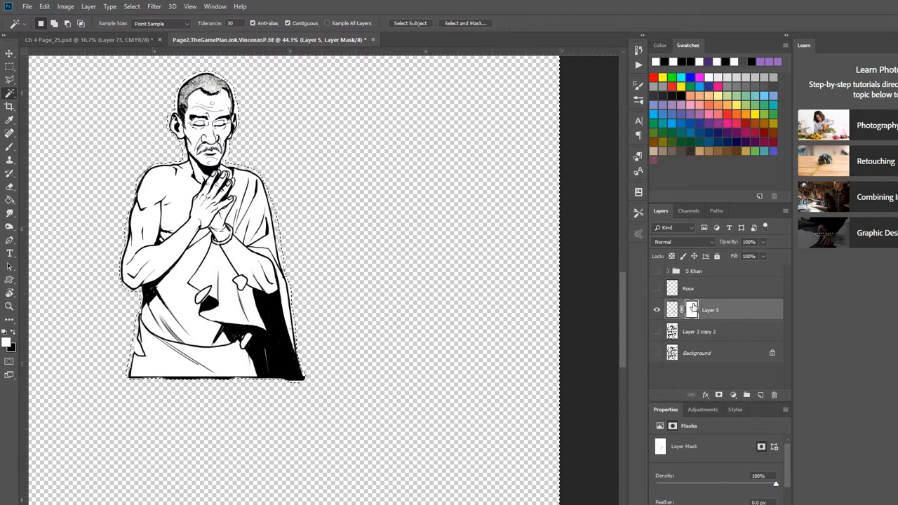
click(659, 335)
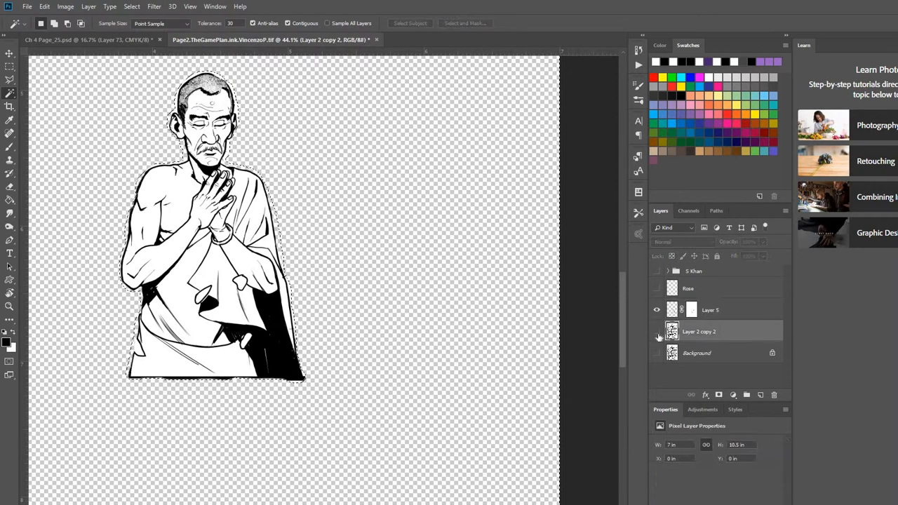
click(658, 333)
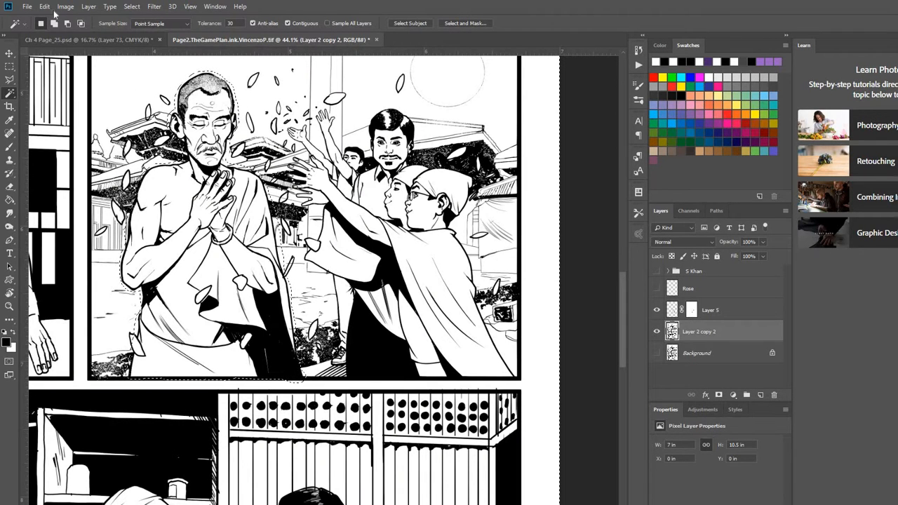
click(131, 6)
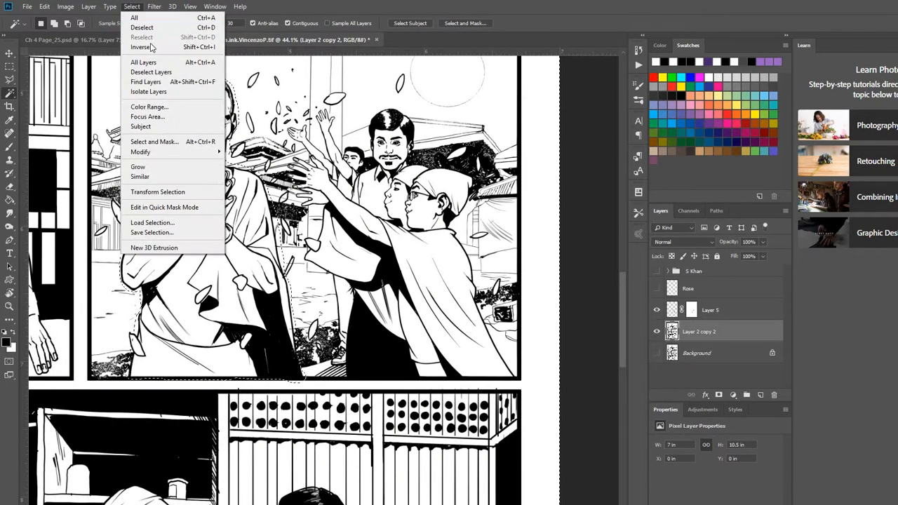
click(150, 47)
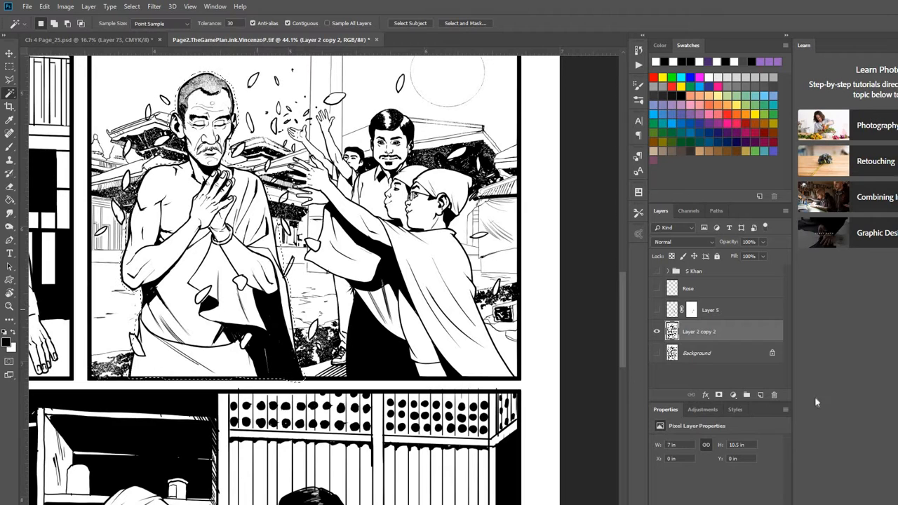
Fill the selected monk silhouette with white on a new layer above Layer 2 copy 2, and deselect.
click(761, 396)
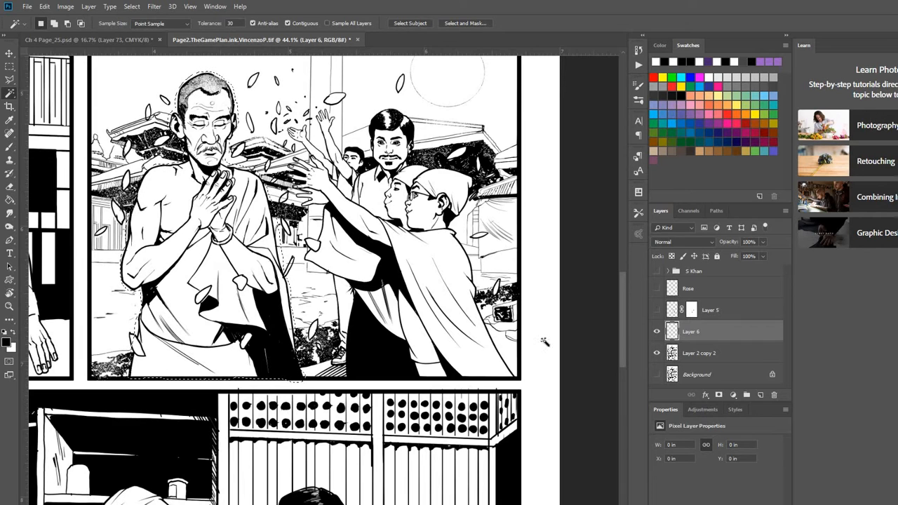
click(14, 334)
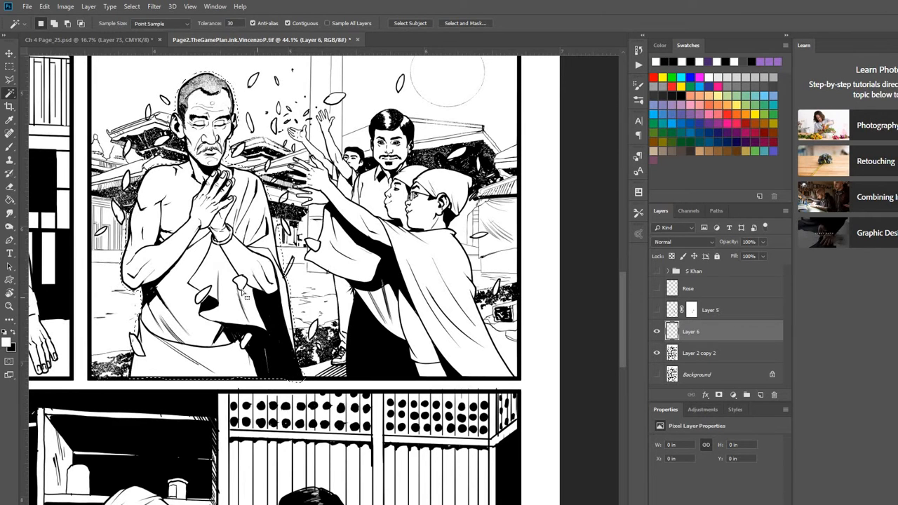
click(8, 150)
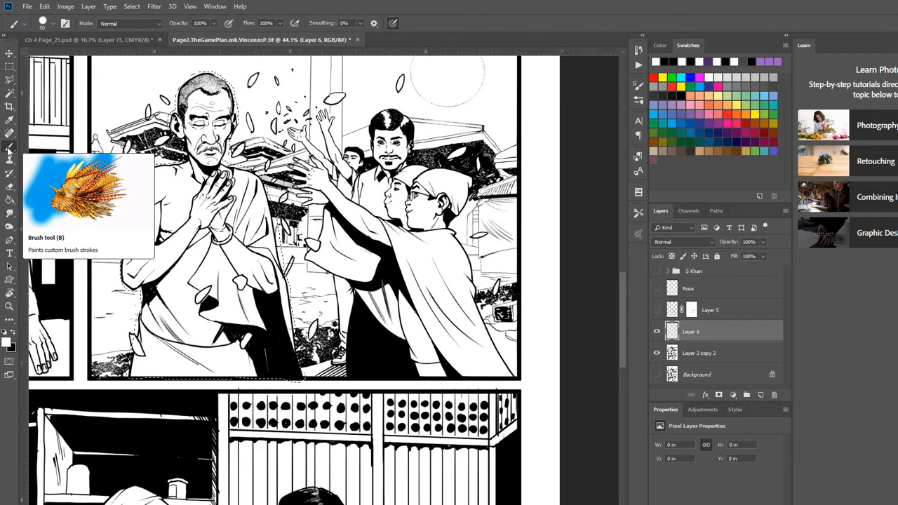
click(9, 201)
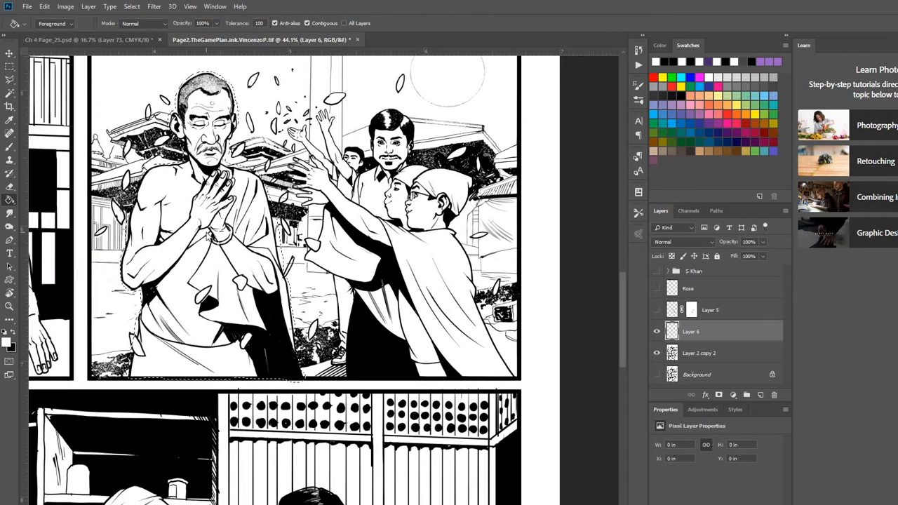
click(207, 236)
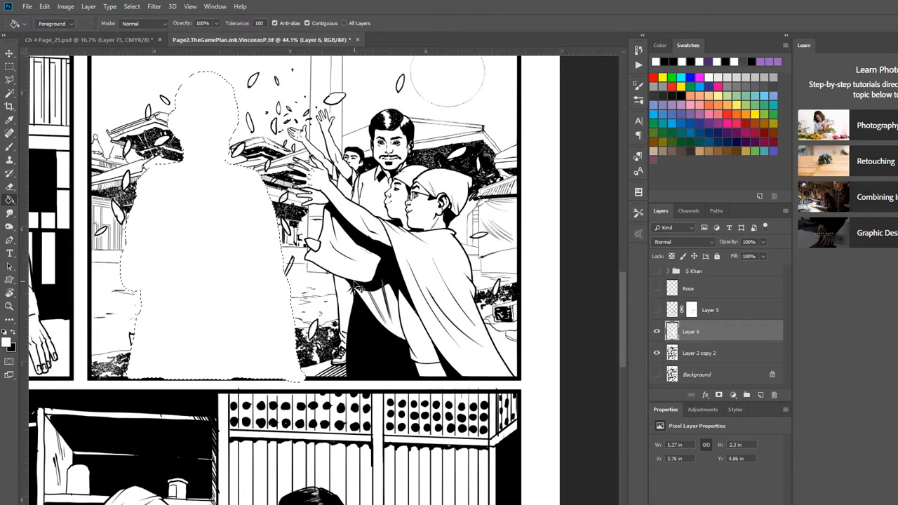
key(ctrl+d)
Add a layer mask to Layer 6 and paint black within a thin rectangular selection to reveal the panel's lower border.
click(720, 395)
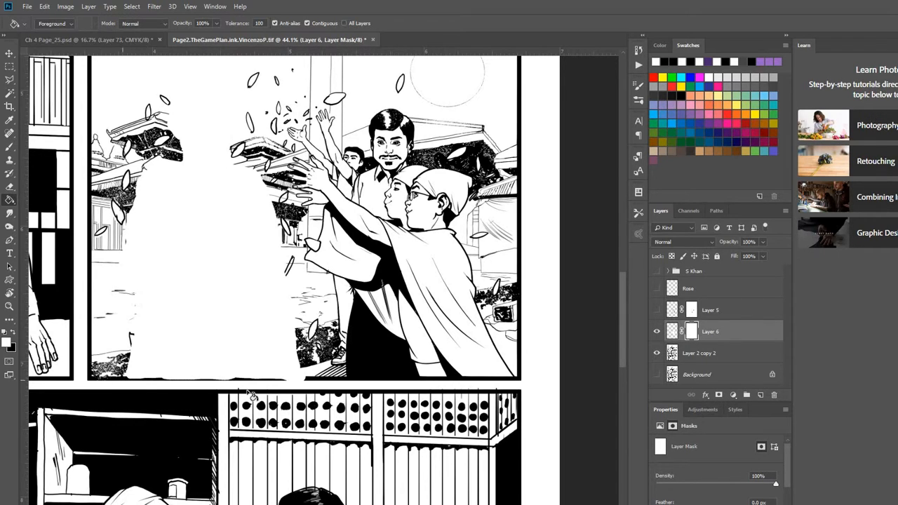
scroll(229, 387, up, 3)
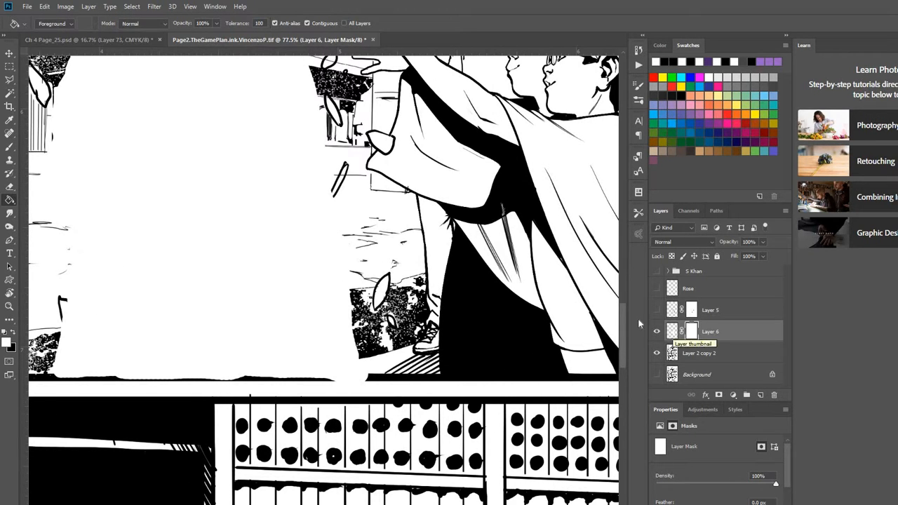
click(9, 66)
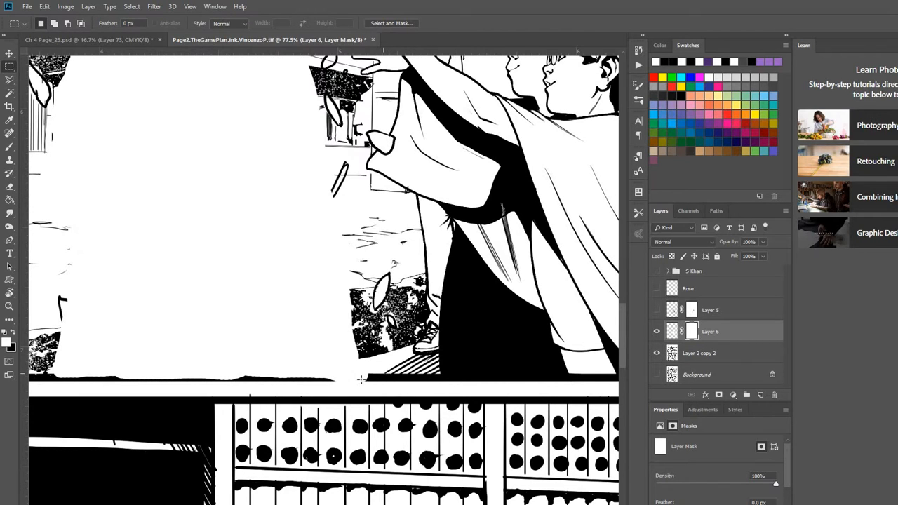
drag(360, 379, 505, 386)
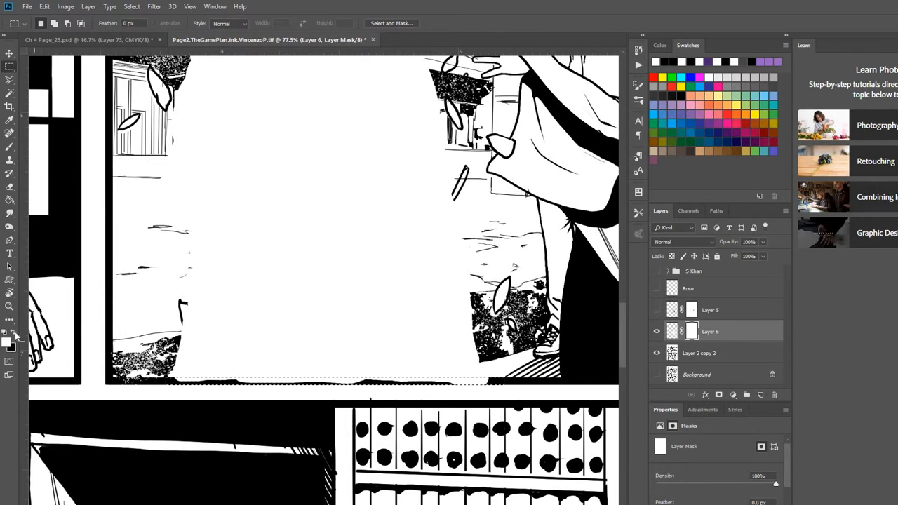
key(x)
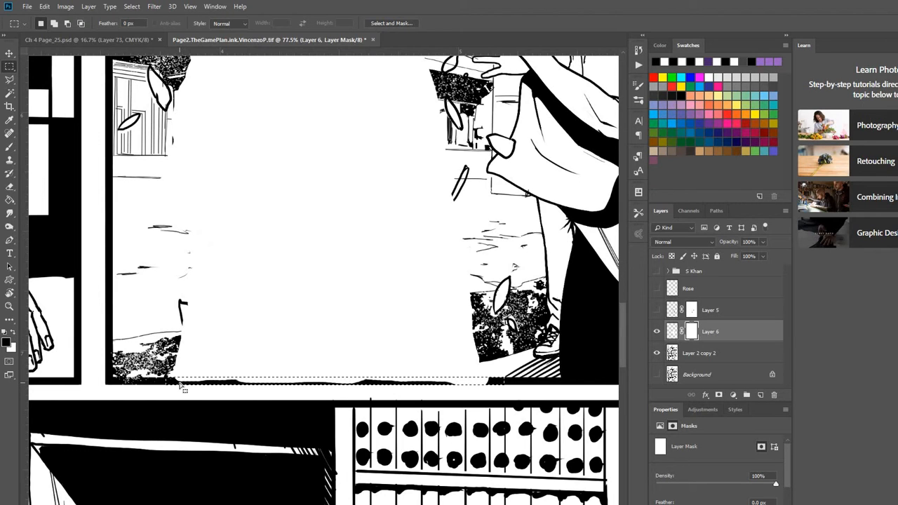
key(b)
drag(209, 378, 500, 379)
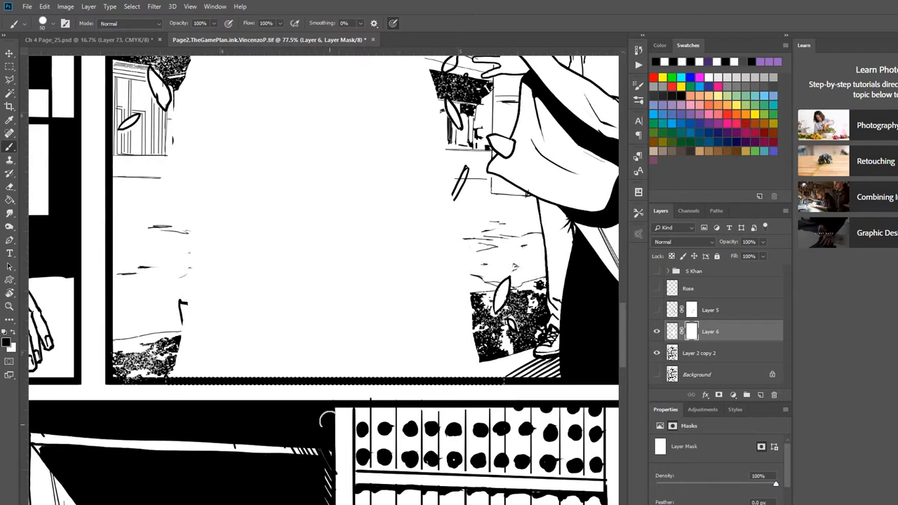
key(ctrl+d)
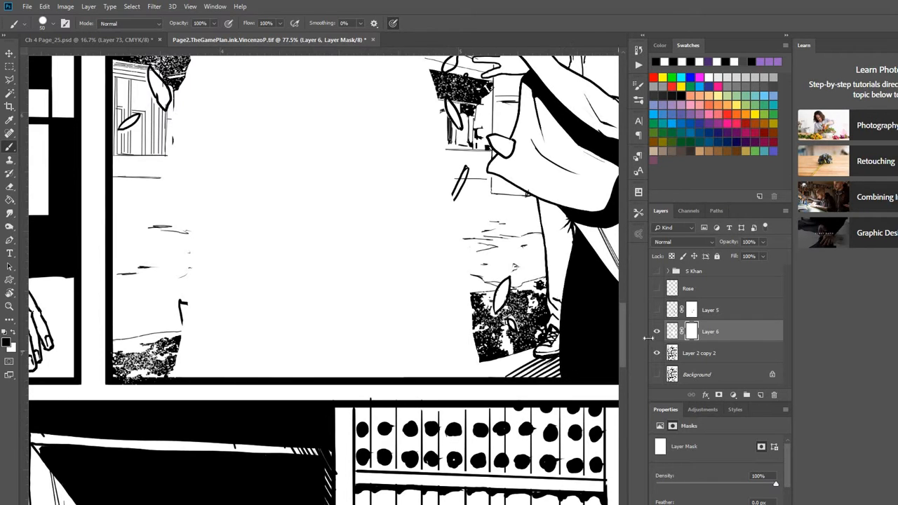
Compare the original inks, the white silhouette patch and the monk cut-out by switching Layer 5 and Layer 6 off and on.
click(657, 309)
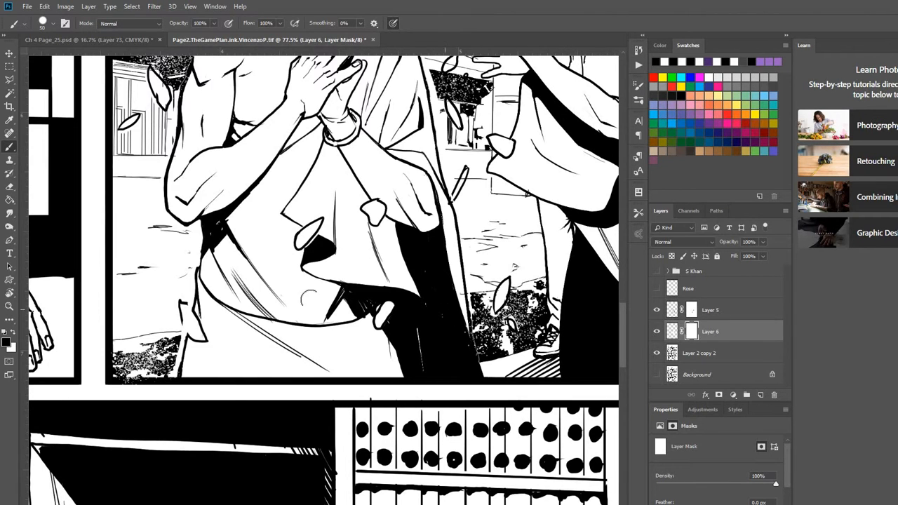
scroll(310, 297, down, 3)
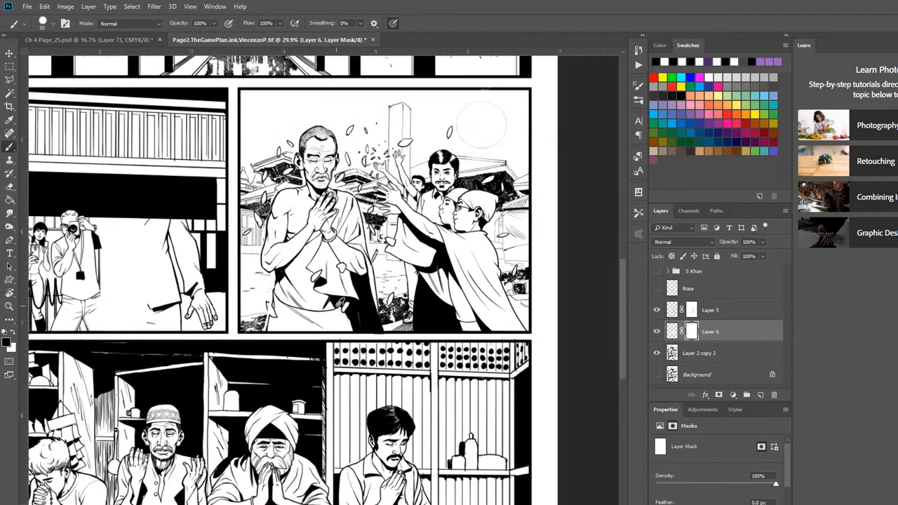
click(657, 332)
click(658, 311)
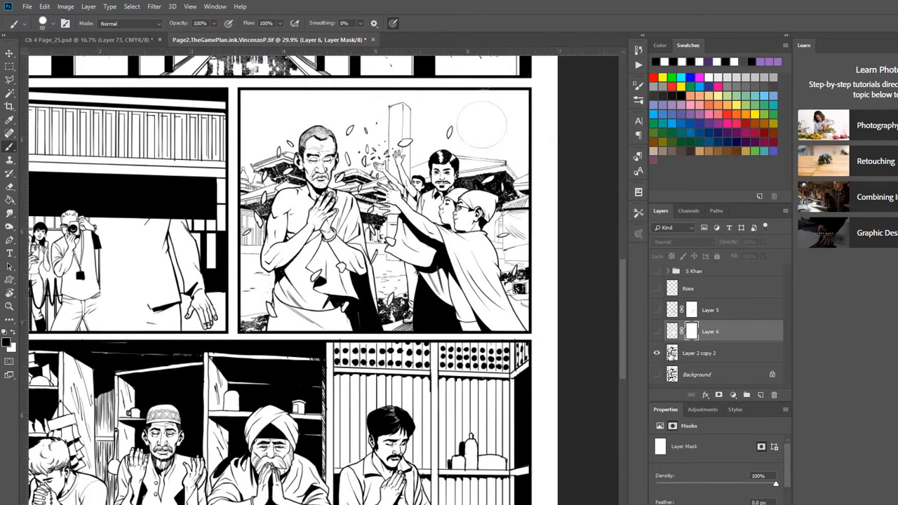
click(702, 353)
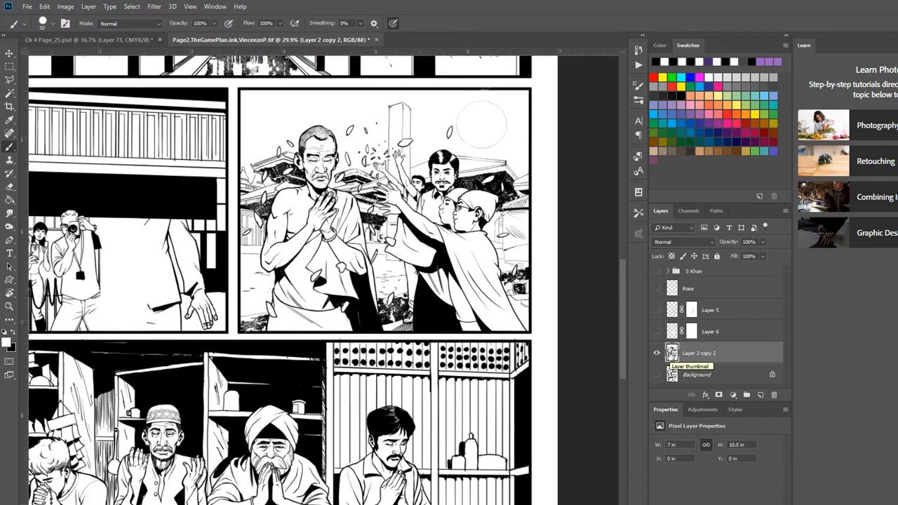
click(656, 331)
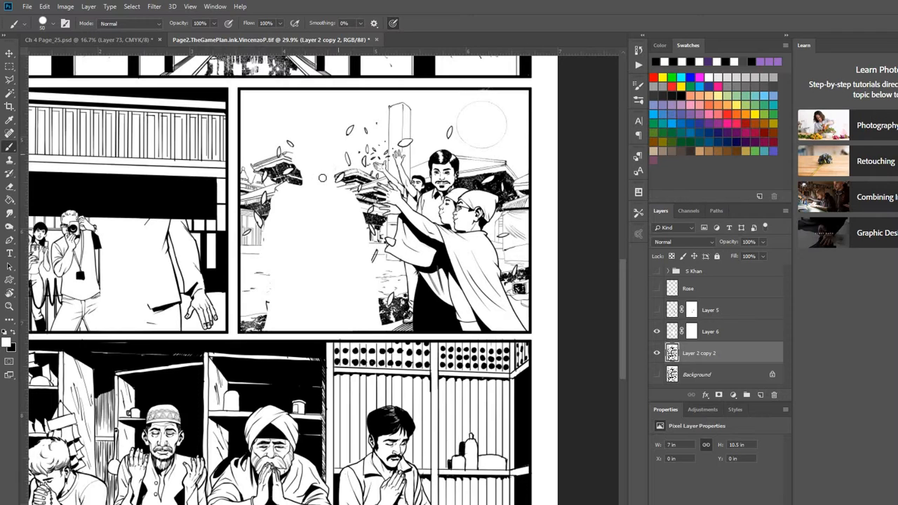
click(657, 310)
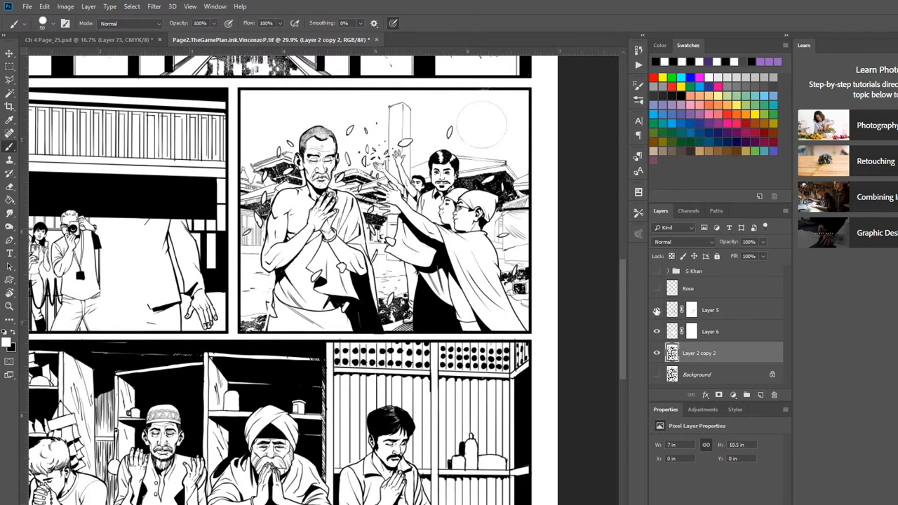
Show the waving man's layer group and rename the monk cut-out layer as Priest.
click(674, 313)
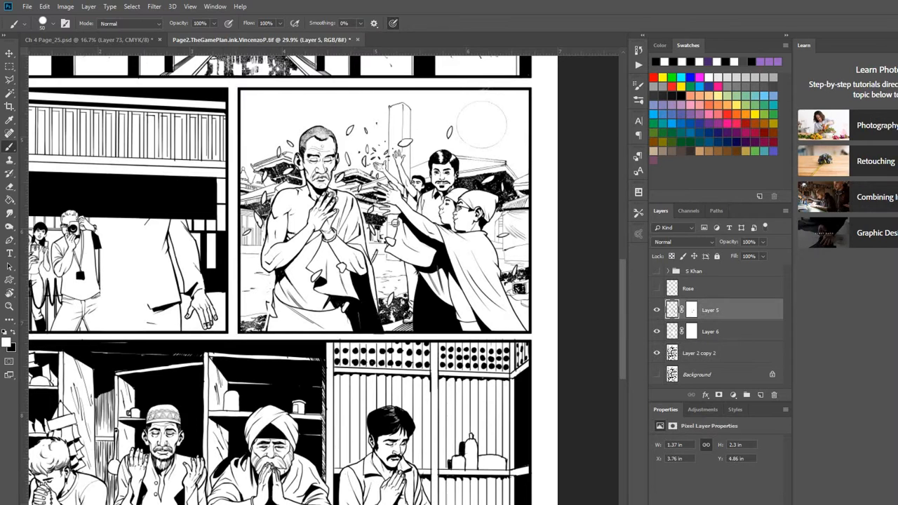
click(9, 53)
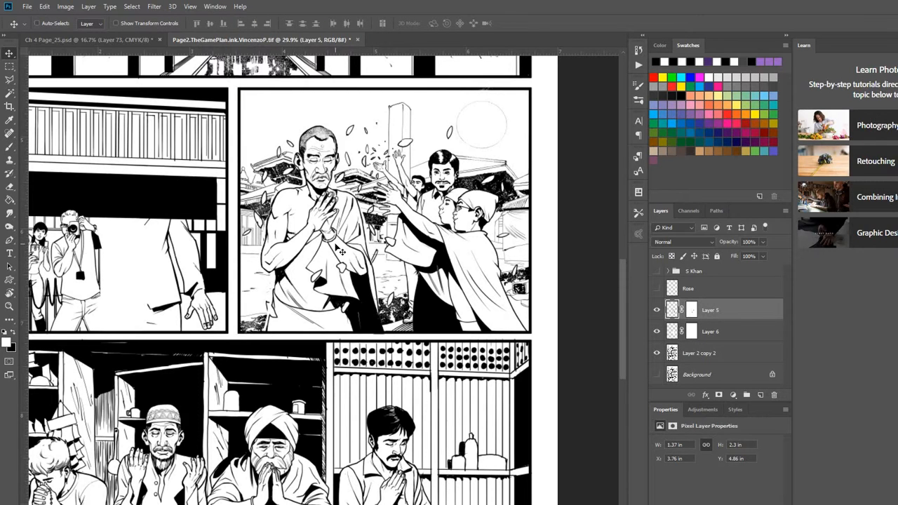
click(658, 273)
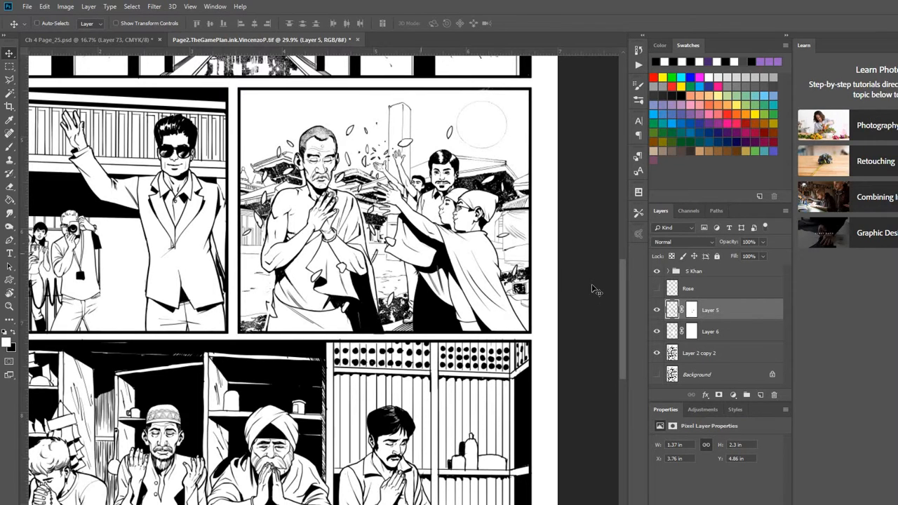
click(657, 310)
click(657, 310)
double_click(711, 310)
text(Priest)
key(Return)
Move the priest left and slightly up inside his panel, to about X 3.45 in and Y 4.77 in.
drag(311, 228, 264, 214)
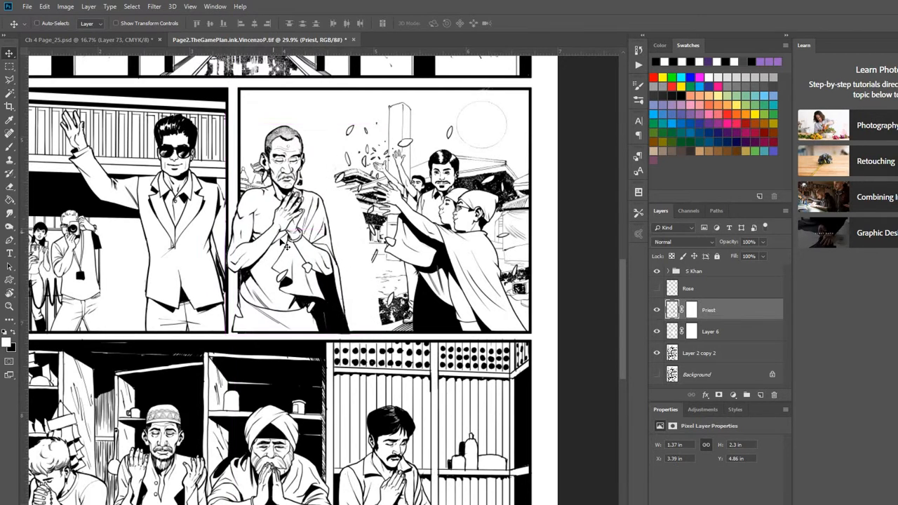
drag(286, 246, 286, 237)
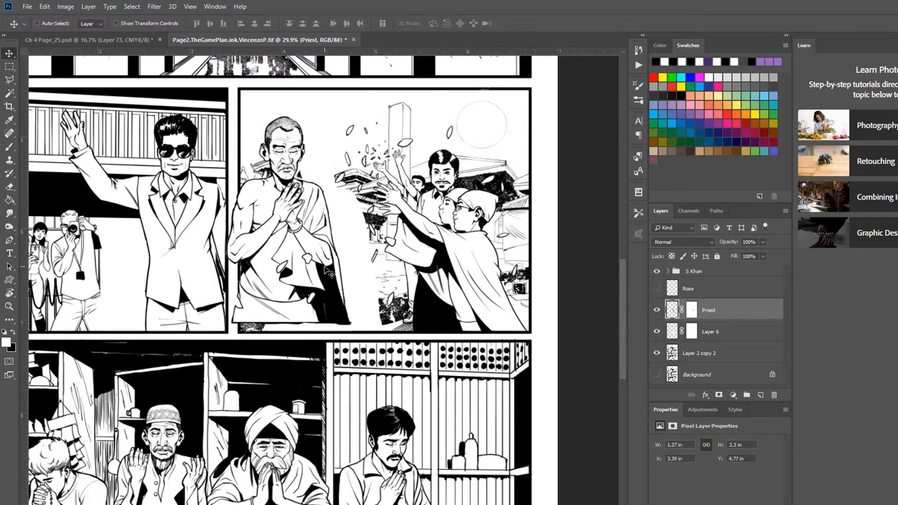
drag(299, 205, 315, 207)
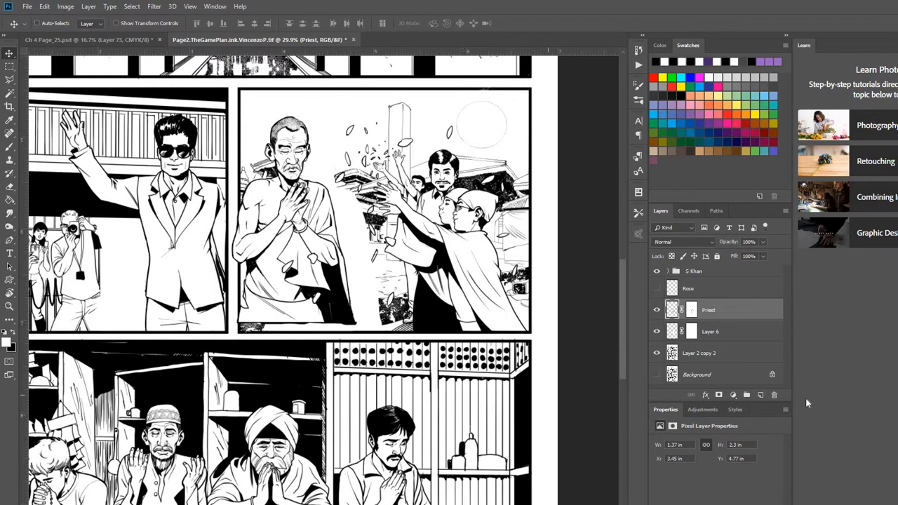
Shift the waving man's group slightly down past the panel's lower border and lower the priest to about Y 4.87 in.
click(683, 272)
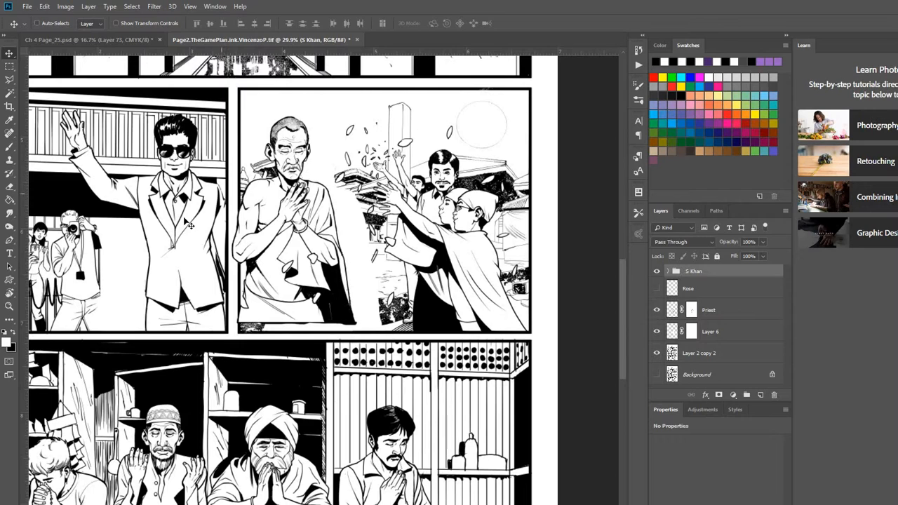
drag(185, 223, 190, 234)
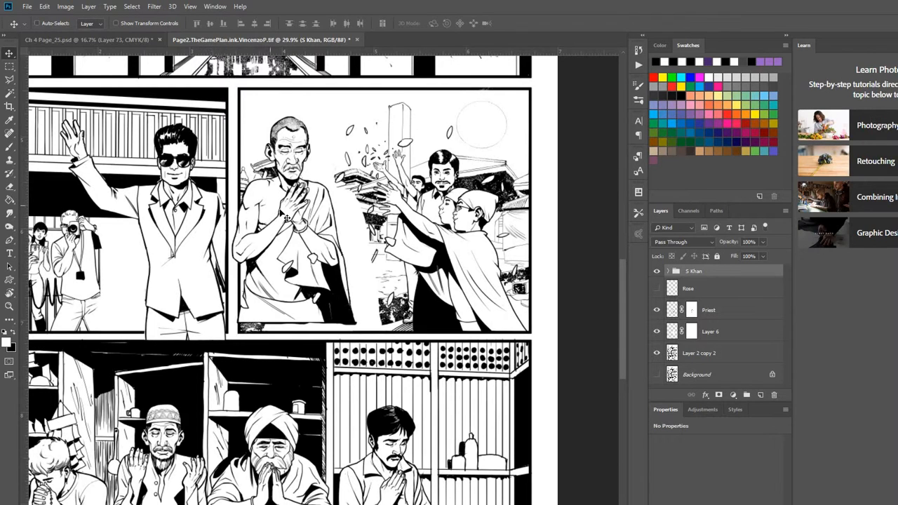
click(670, 309)
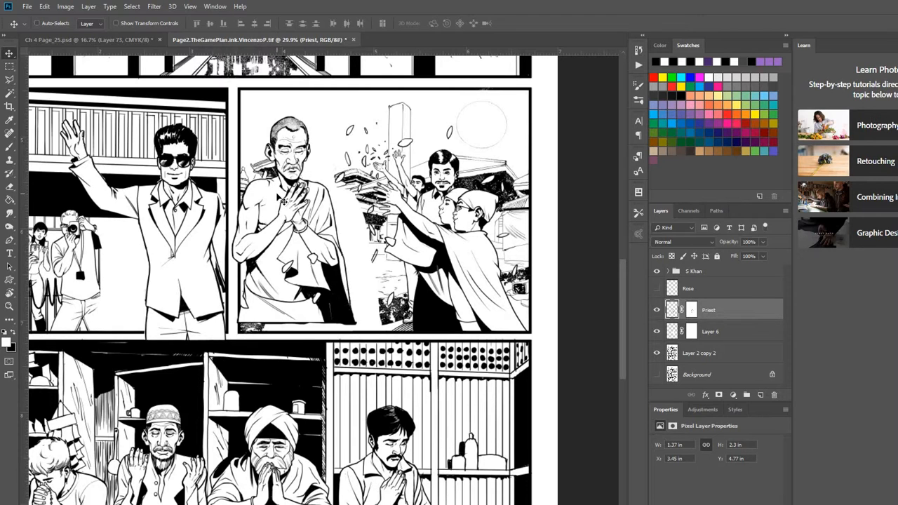
drag(281, 199, 280, 209)
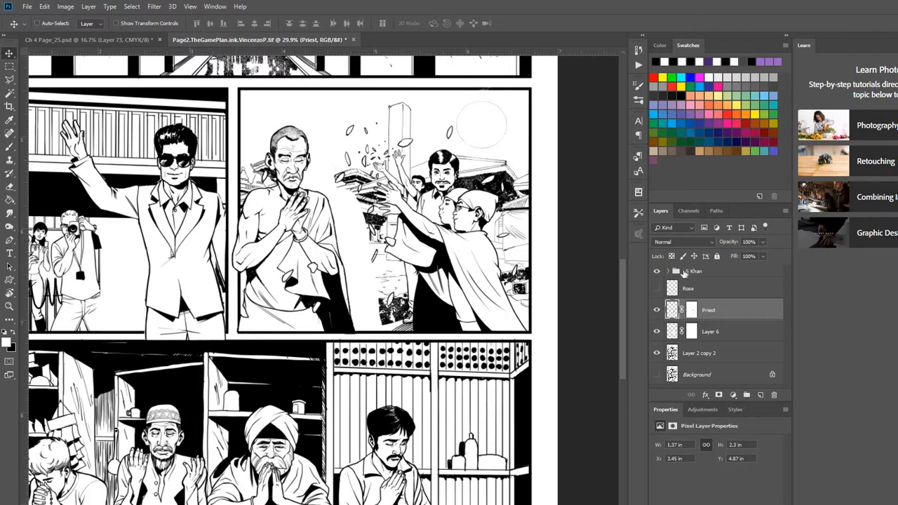
Add a layer mask to the waving man's group and paint it black within a rectangular selection to hide the trousers crossing the lower panel border.
click(684, 273)
click(718, 395)
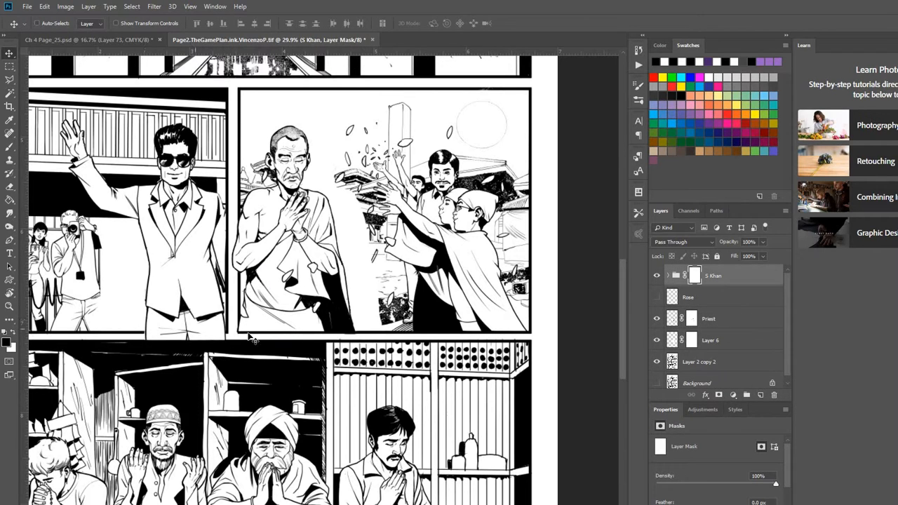
click(9, 67)
scroll(93, 339, up, 4)
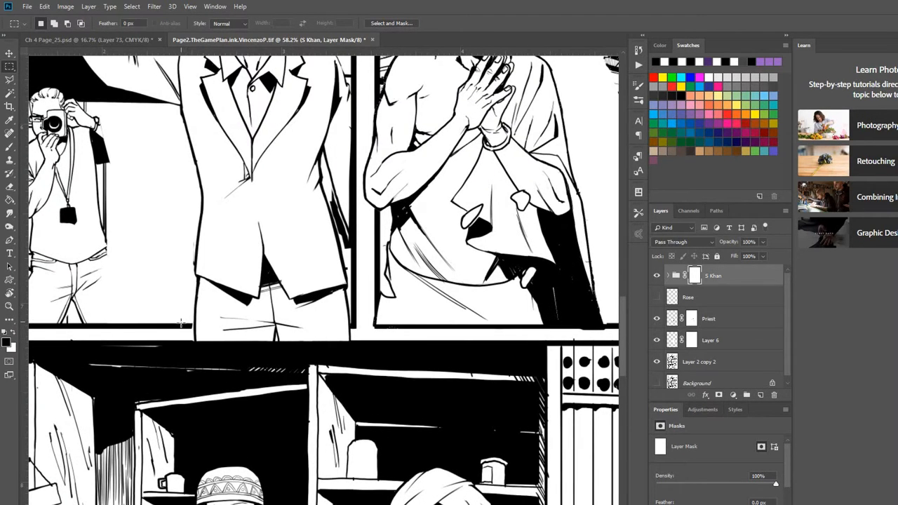
drag(181, 325, 367, 349)
click(9, 147)
mouse_move(182, 327)
mouse_down()
mouse_move(346, 341)
mouse_move(304, 320)
mouse_move(466, 325)
mouse_move(224, 326)
mouse_move(352, 341)
mouse_up()
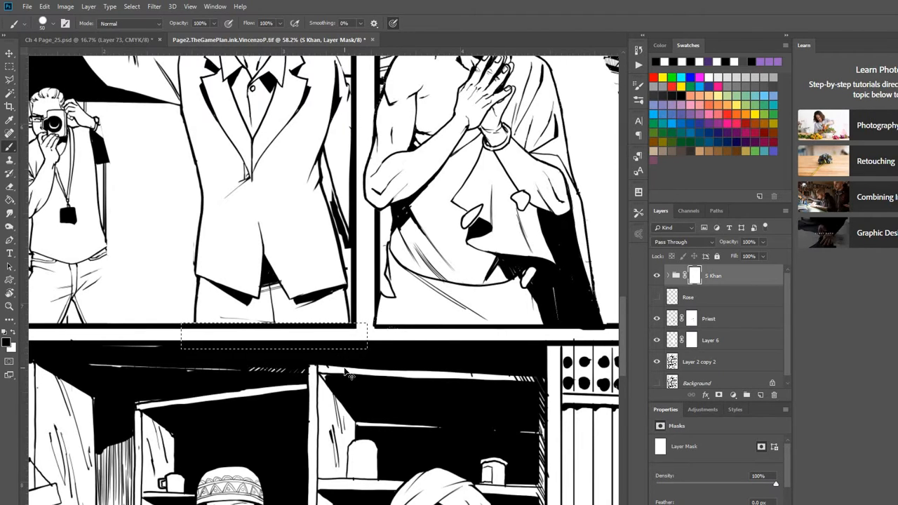
key(ctrl+d)
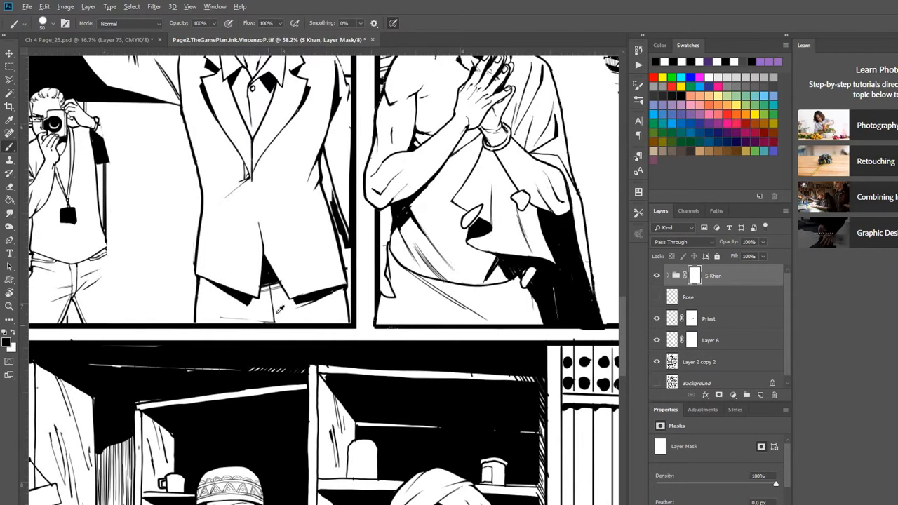
Compare the priest's panel with the Priest cut-out and the Rose petals layer each switched on and off.
scroll(284, 308, up, 2)
scroll(289, 309, down, 3)
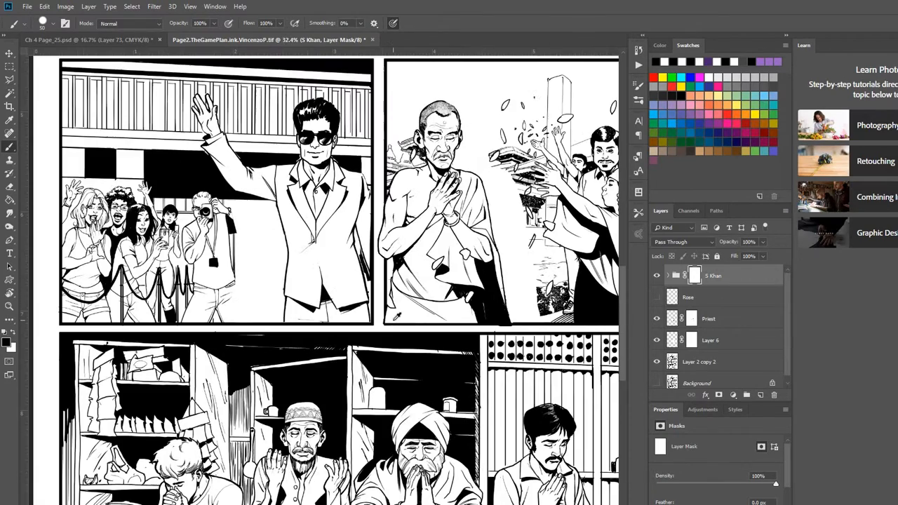
scroll(380, 316, down, 1)
click(677, 297)
click(670, 321)
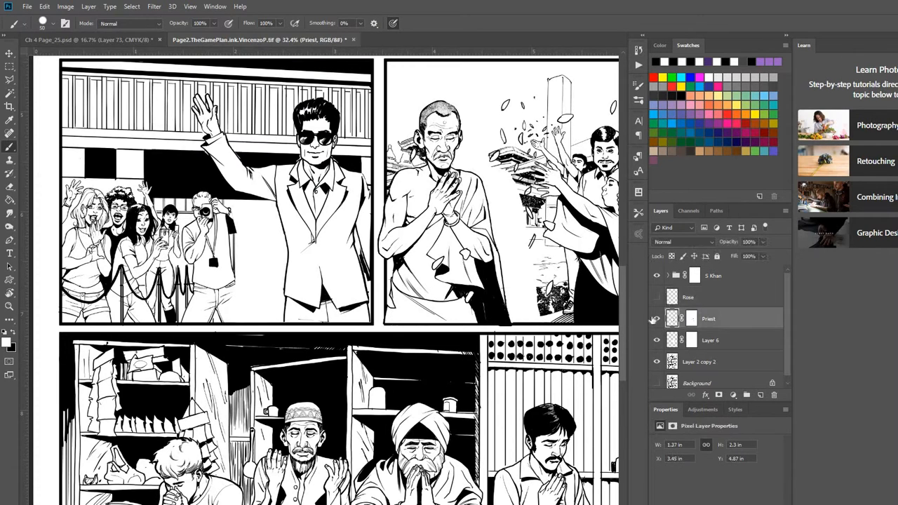
click(656, 320)
click(657, 320)
click(692, 319)
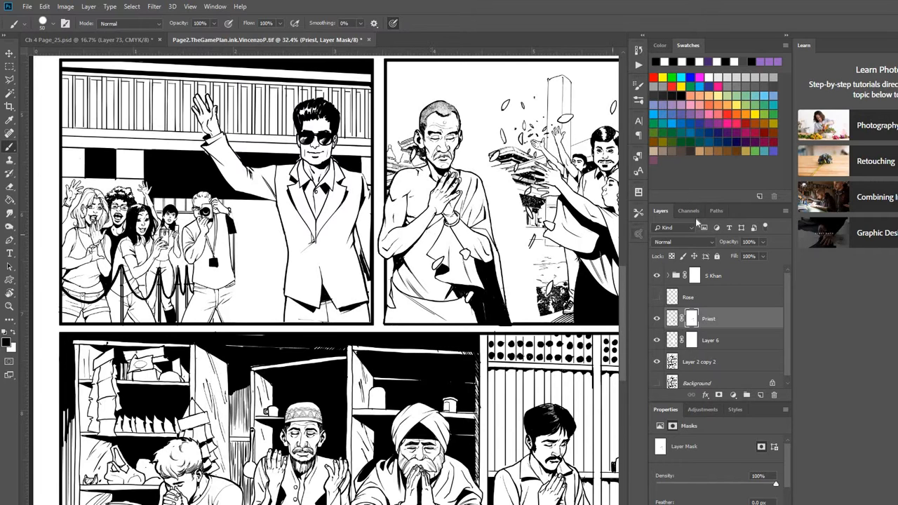
click(657, 298)
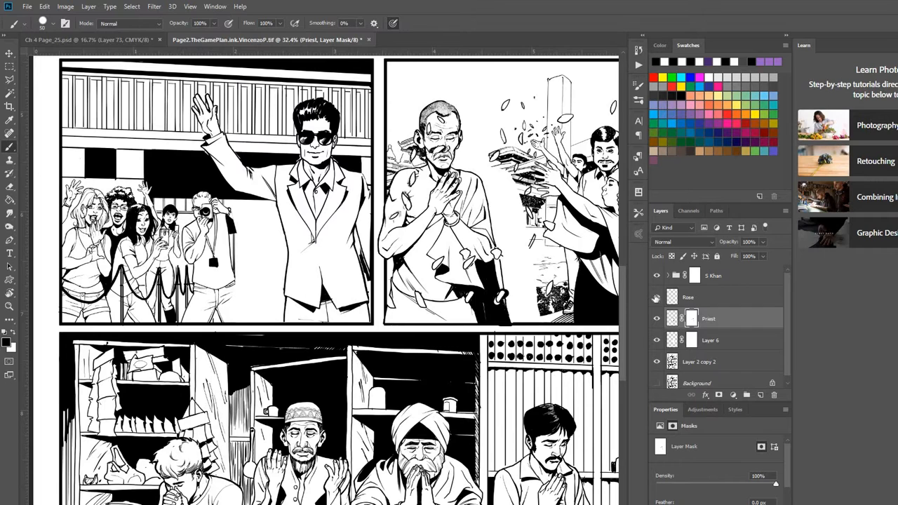
click(657, 298)
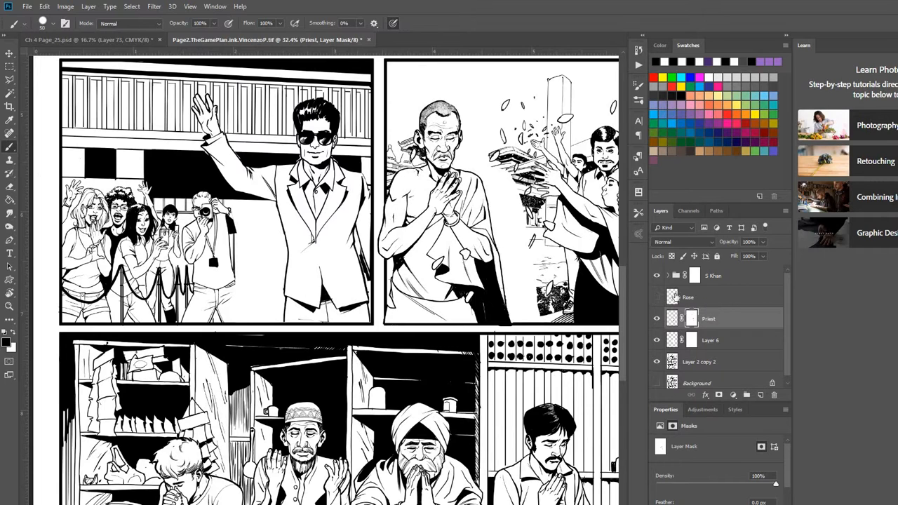
click(675, 297)
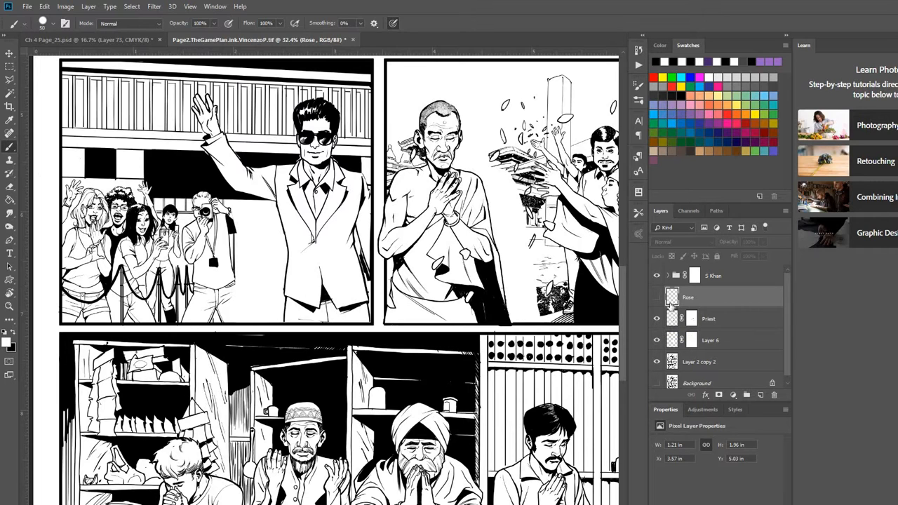
click(658, 320)
click(658, 319)
Hide the priest's elbow beyond the panel's left border by painting black on the Priest layer mask within a narrow rectangular selection.
click(696, 320)
click(694, 319)
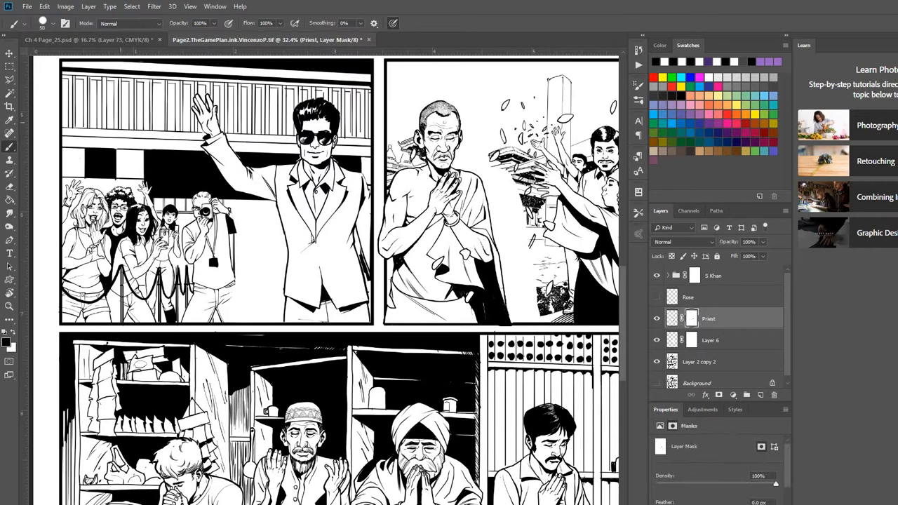
key(m)
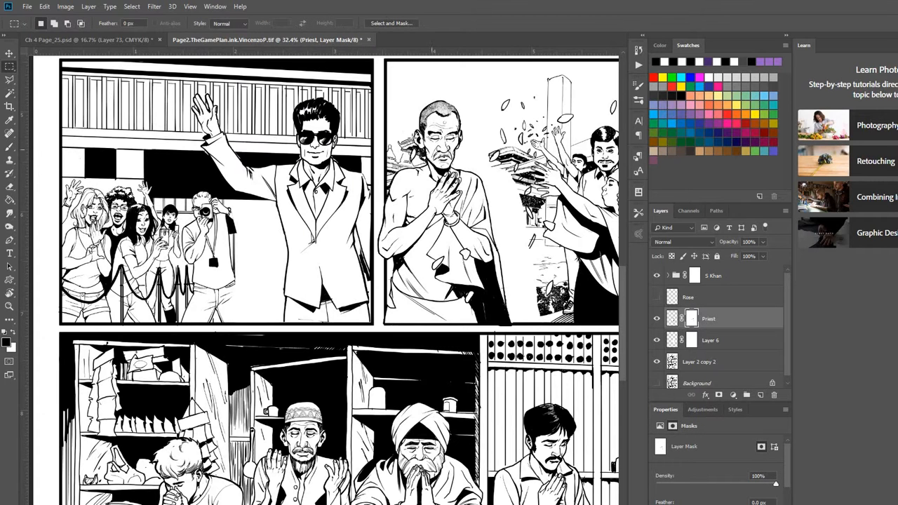
scroll(385, 159, up, 3)
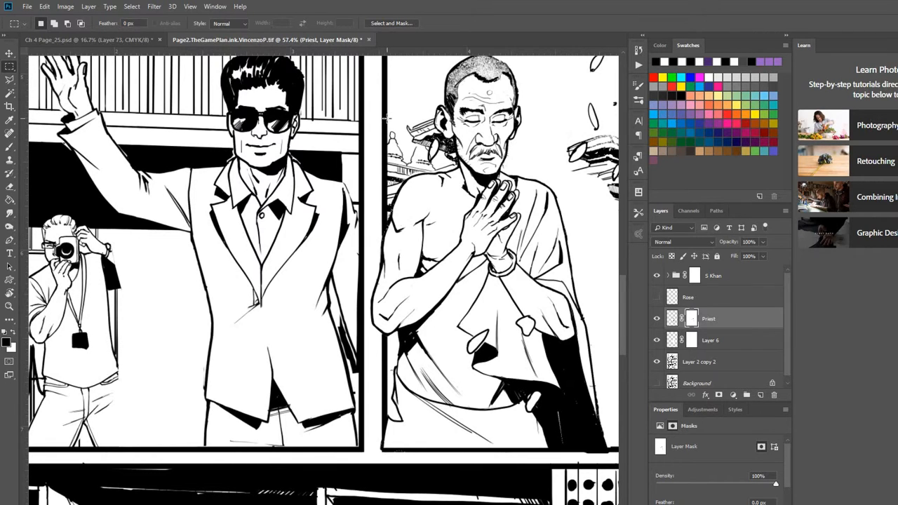
drag(386, 117, 368, 393)
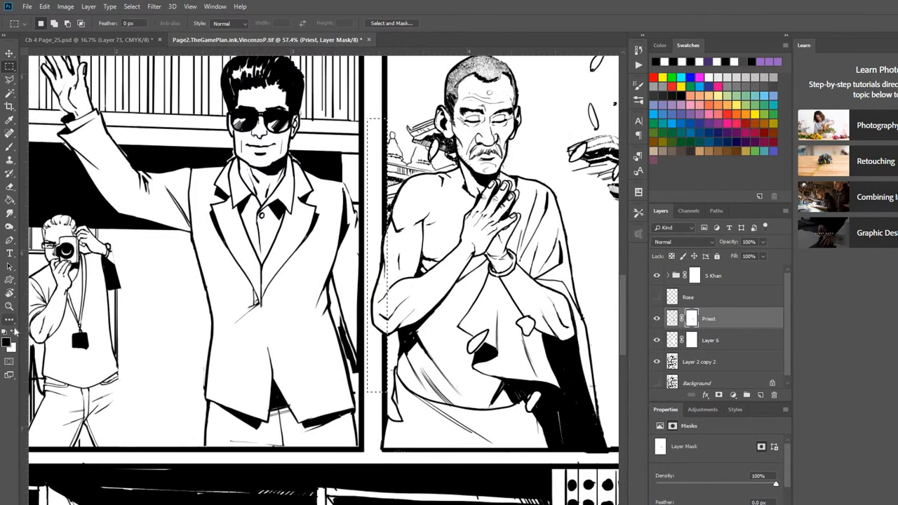
key(b)
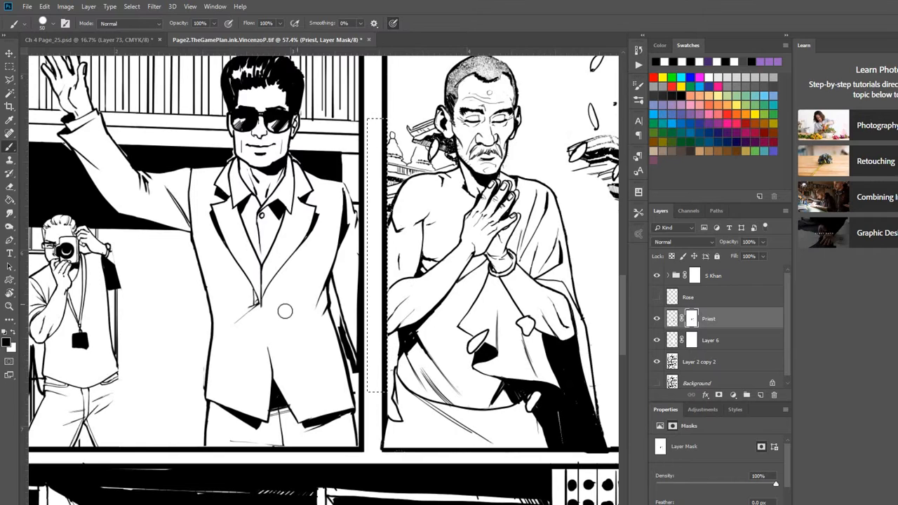
key(ctrl+d)
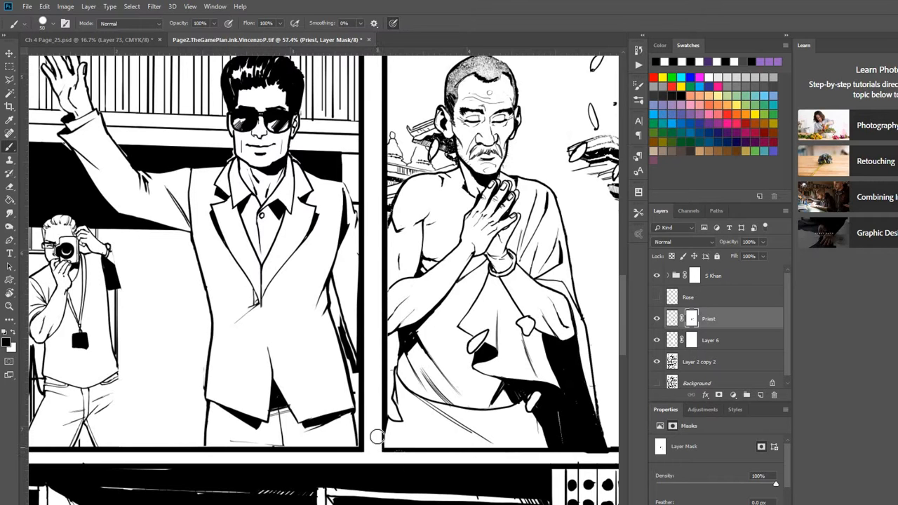
scroll(435, 371, down, 4)
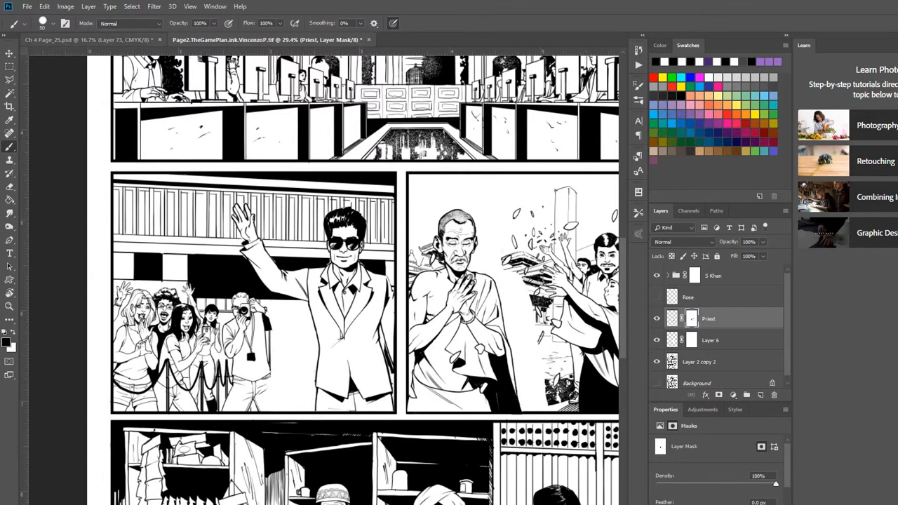
click(9, 54)
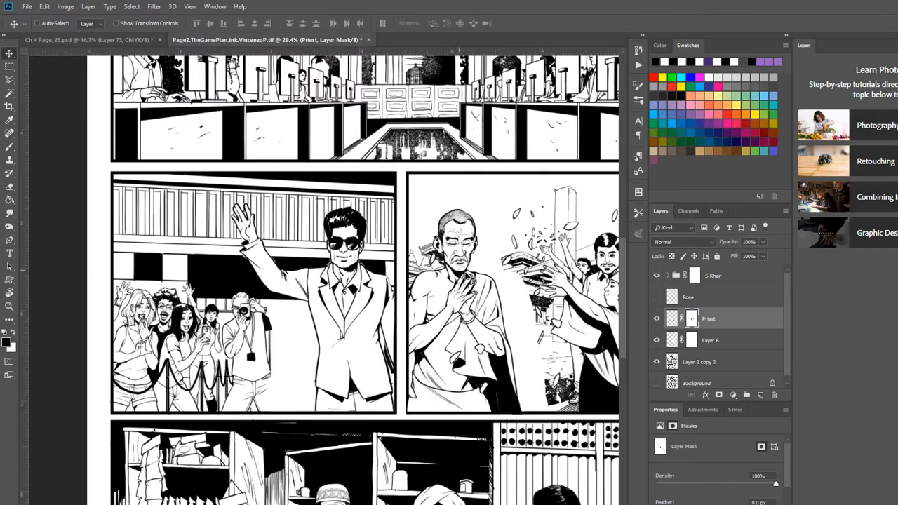
drag(468, 272, 416, 258)
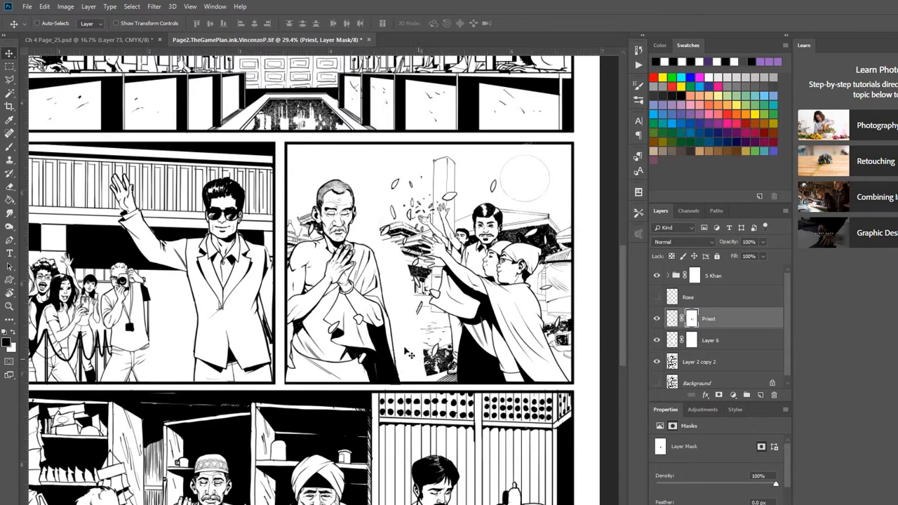
scroll(405, 354, down, 3)
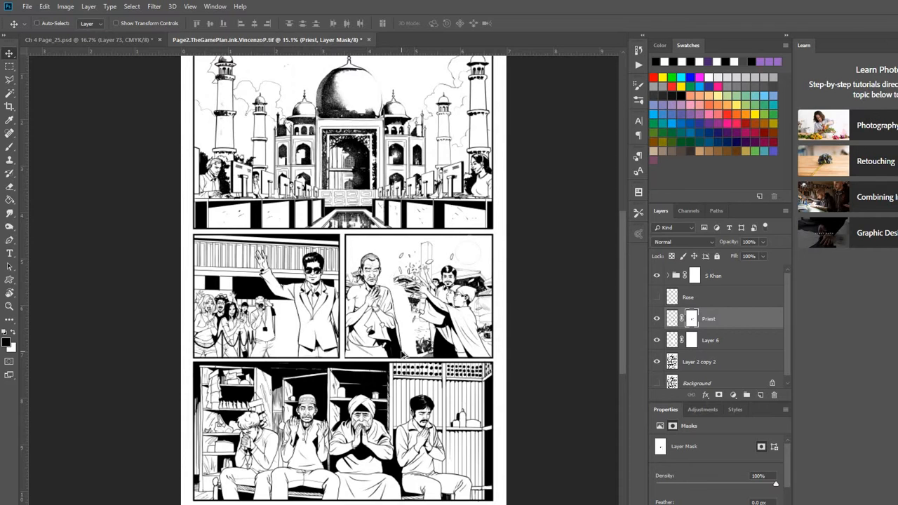
scroll(405, 354, up, 1)
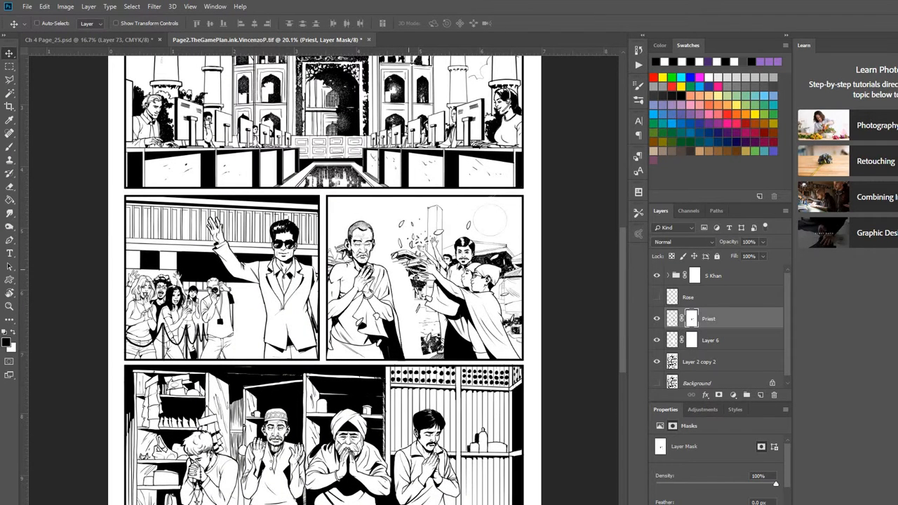